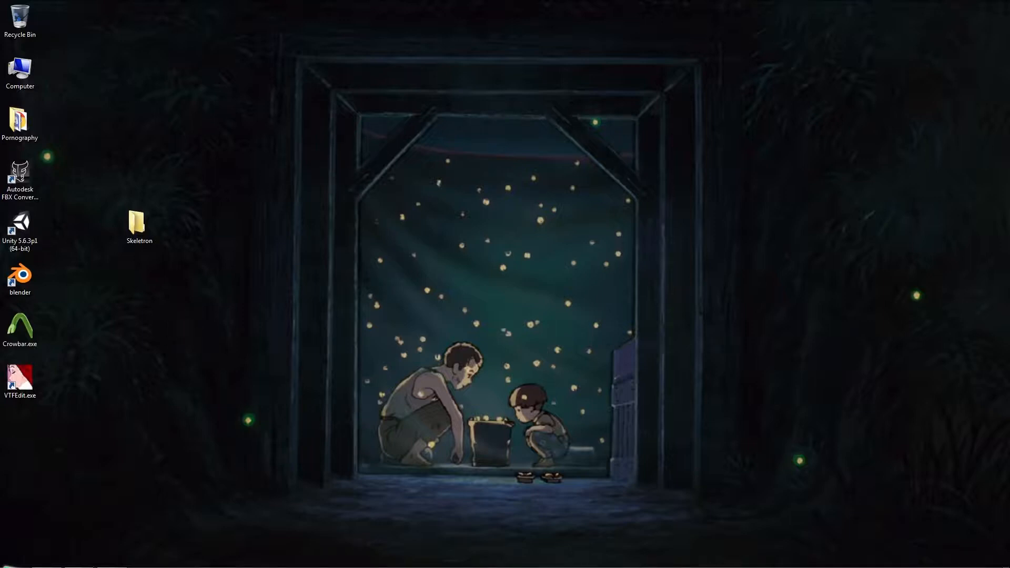
Copy the All Might (My Hero Academia) workshop page URL in the browser and look the item up on Steam Workshop Downloader
{"action": "left_click", "coordinate": [48, 558]}
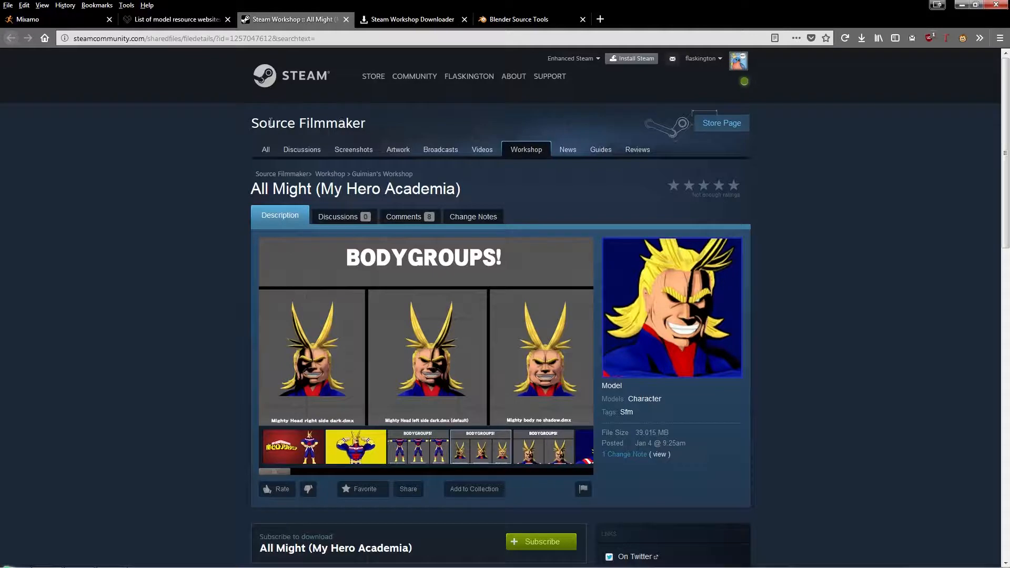
{"action": "scroll", "coordinate": [171, 300], "scroll_direction": "down", "scroll_amount": 2}
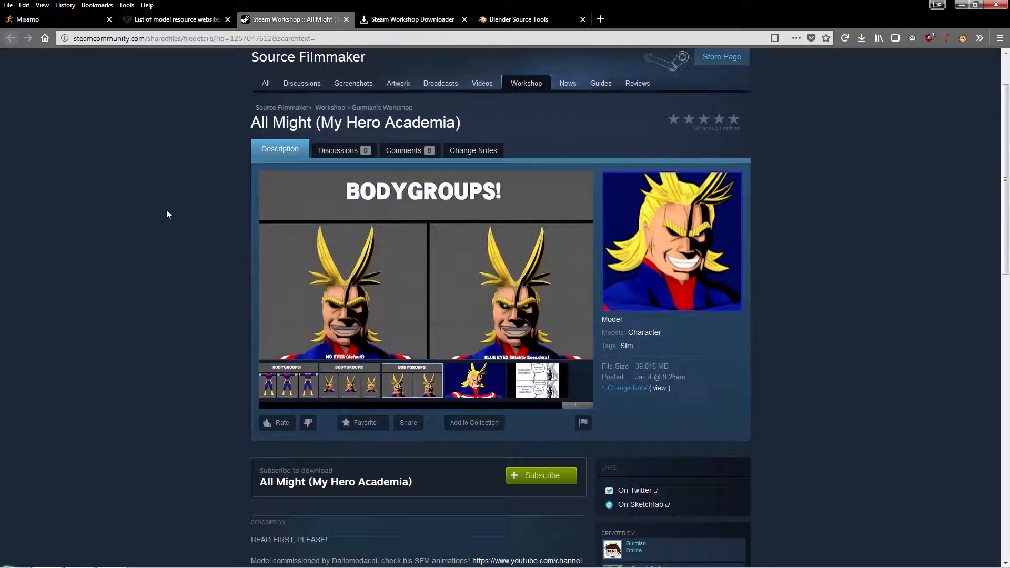
{"action": "left_click", "coordinate": [186, 39]}
{"action": "key", "text": "ctrl+c"}
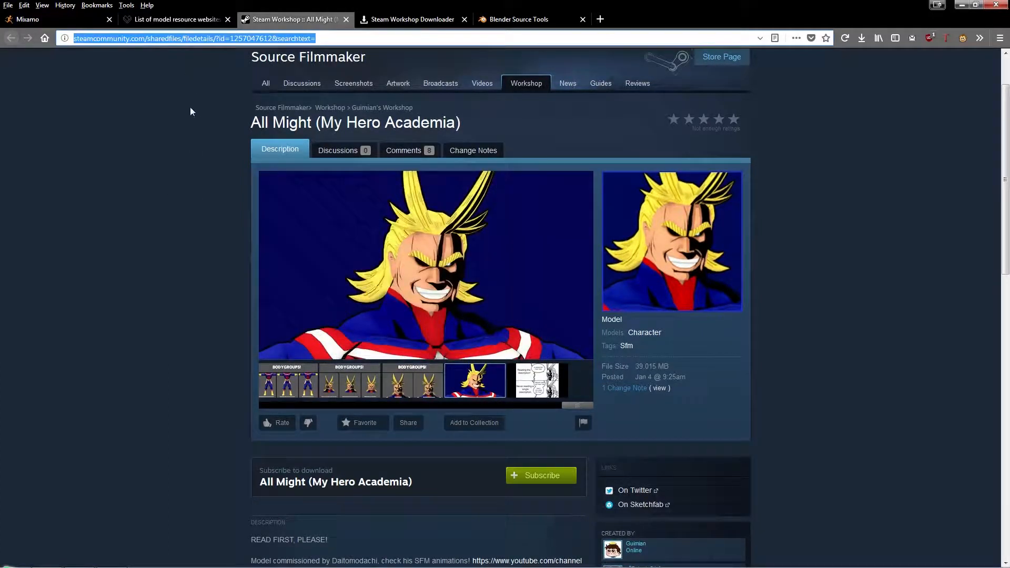
{"action": "left_click", "coordinate": [395, 20]}
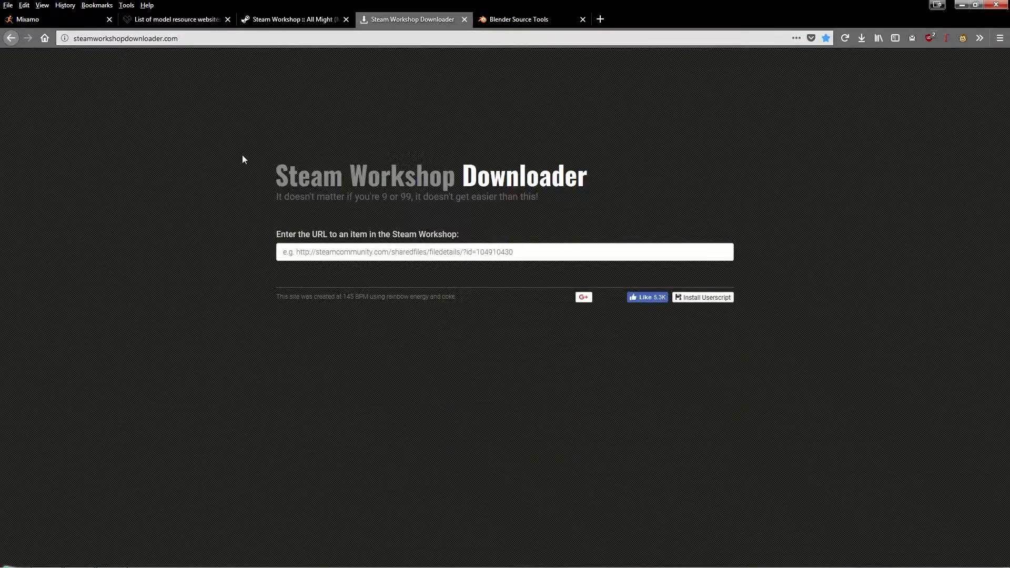
{"action": "left_click", "coordinate": [366, 253]}
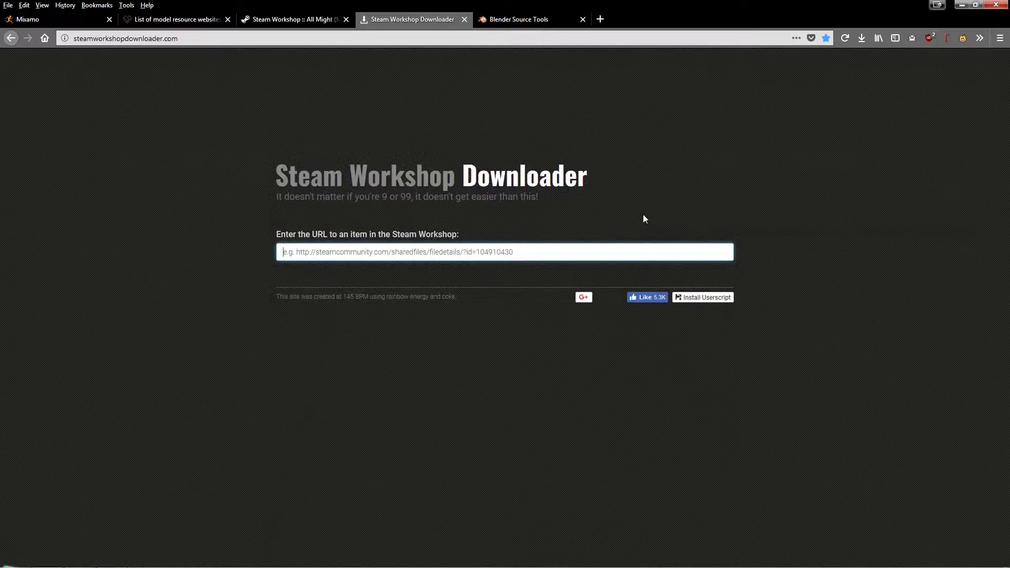
{"action": "key", "text": "ctrl+v"}
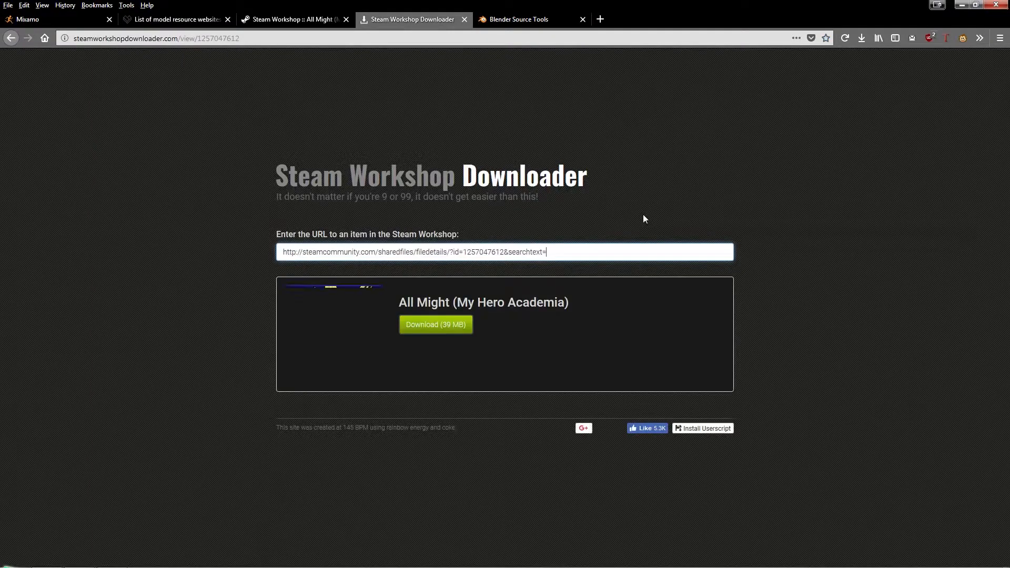
Try repeatedly to download the All Might workshop item, returning to the downloader page and reloading it between attempts
{"action": "left_click", "coordinate": [436, 327]}
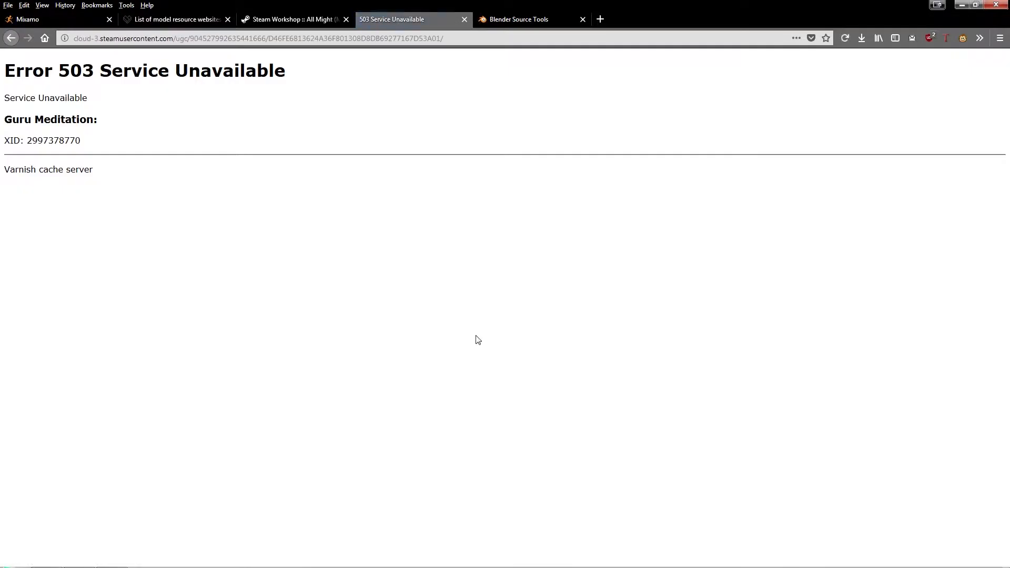
{"action": "left_click", "coordinate": [10, 37]}
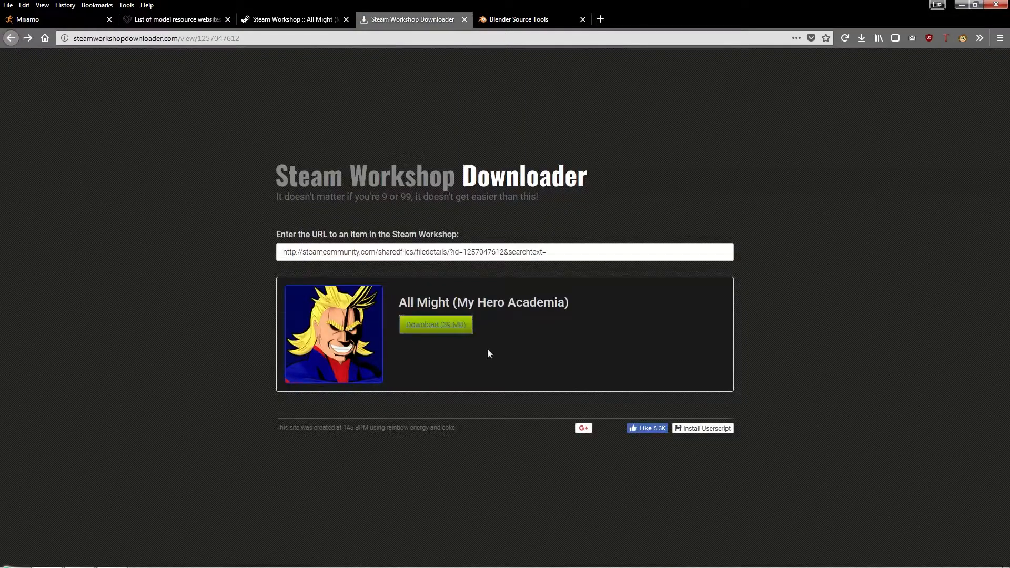
{"action": "left_click", "coordinate": [446, 325]}
{"action": "left_click", "coordinate": [11, 38]}
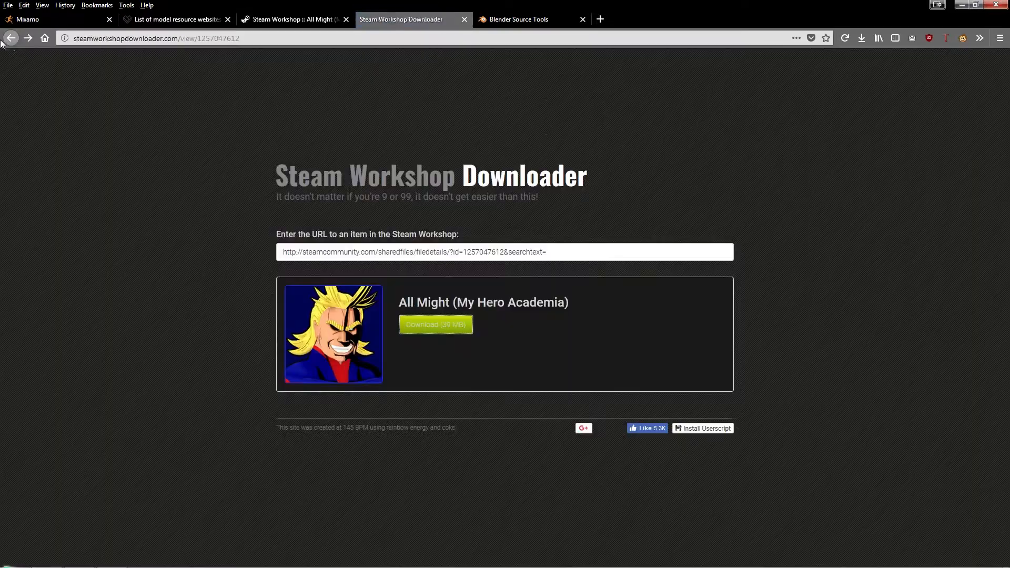
{"action": "left_click", "coordinate": [845, 38]}
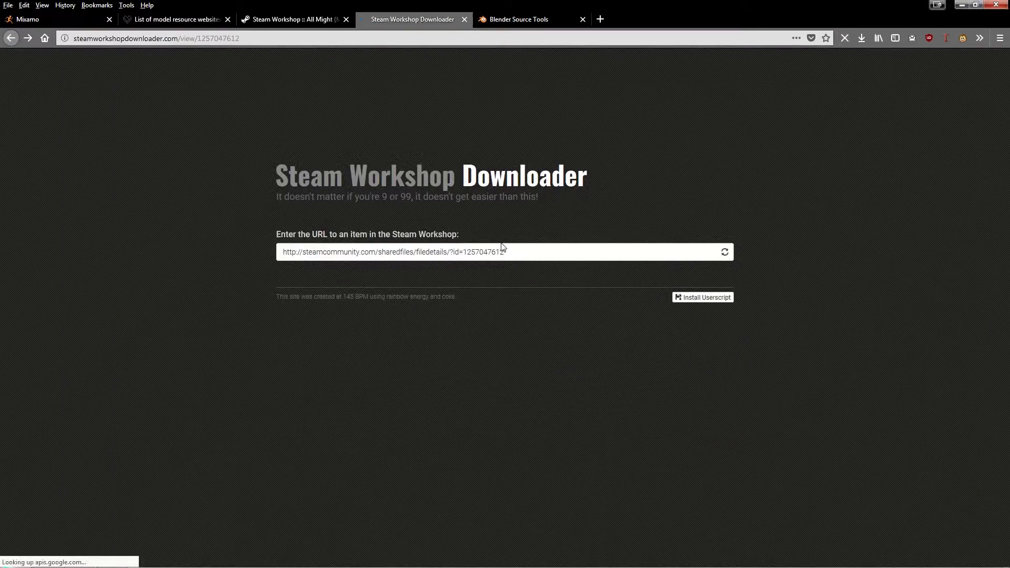
{"action": "left_click", "coordinate": [462, 326]}
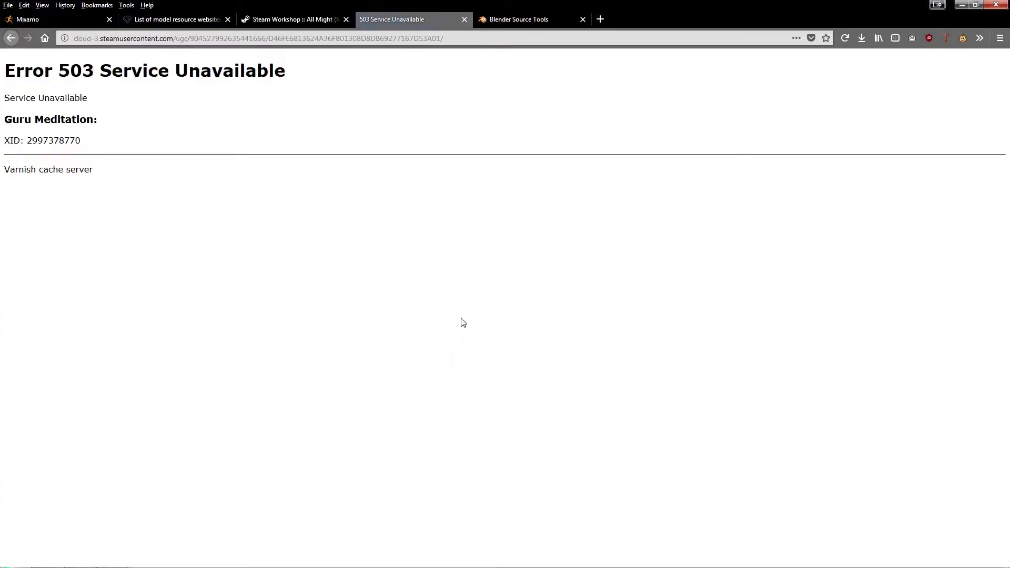
{"action": "left_click", "coordinate": [11, 38]}
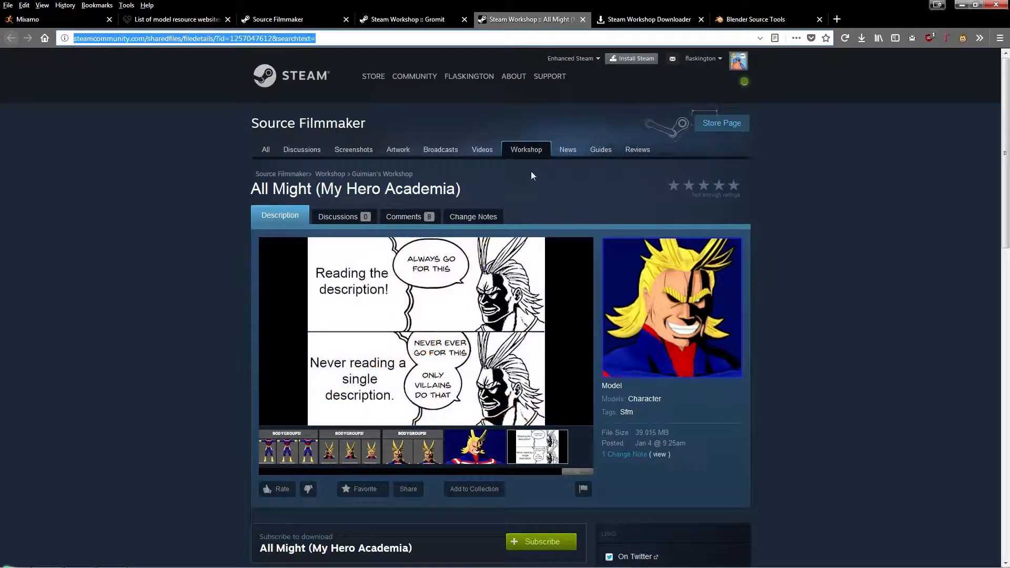
Copy the Gromit workshop page URL and look the item up on Steam Workshop Downloader
{"action": "left_click", "coordinate": [413, 19]}
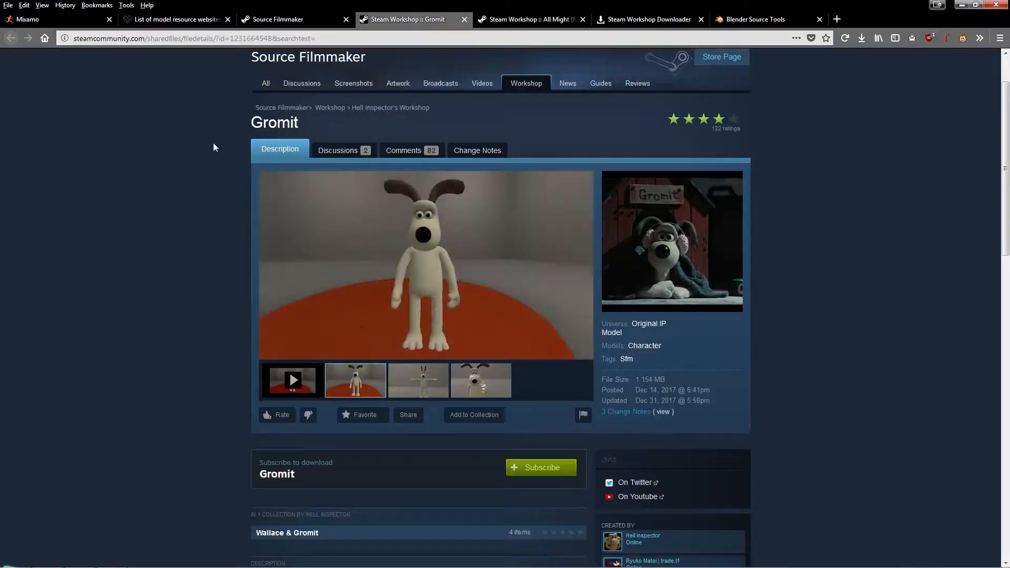
{"action": "left_click", "coordinate": [203, 38]}
{"action": "key", "text": "ctrl+c"}
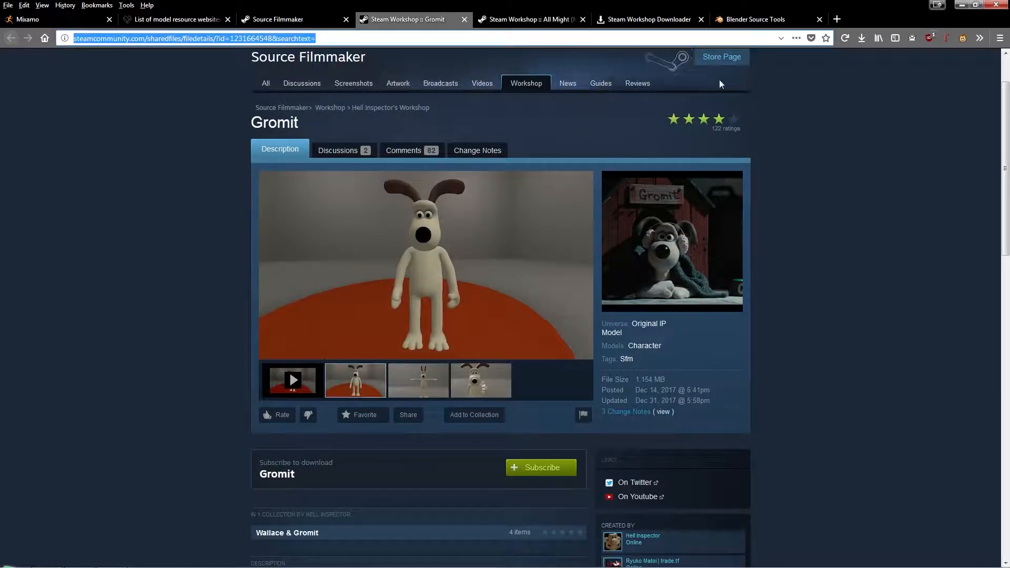
{"action": "left_click", "coordinate": [650, 20]}
{"action": "left_click", "coordinate": [489, 252]}
{"action": "key", "text": "ctrl+v"}
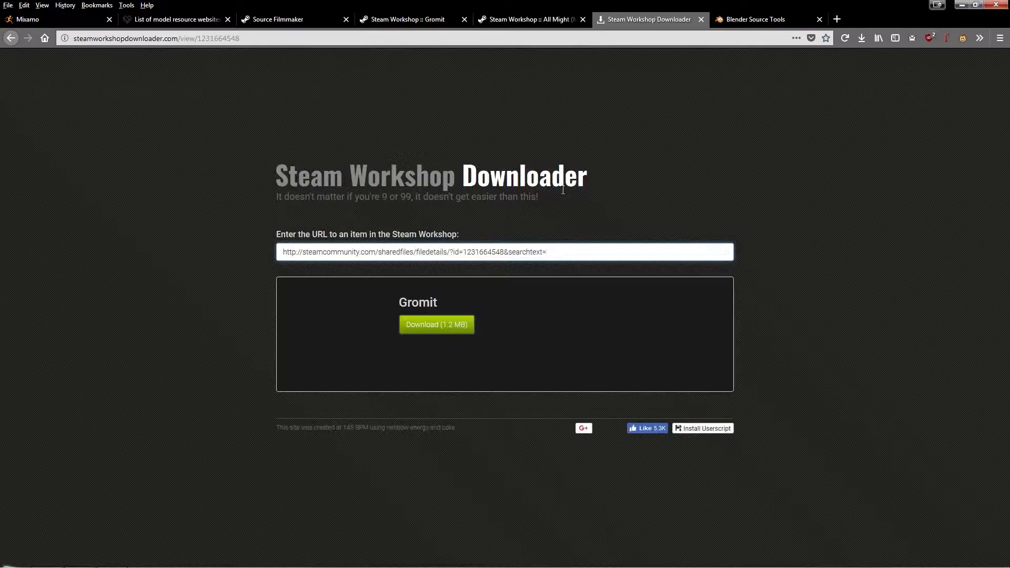
Download the Gromit model archive and save it as a ZIP file in the All Might folder
{"action": "left_click", "coordinate": [446, 328]}
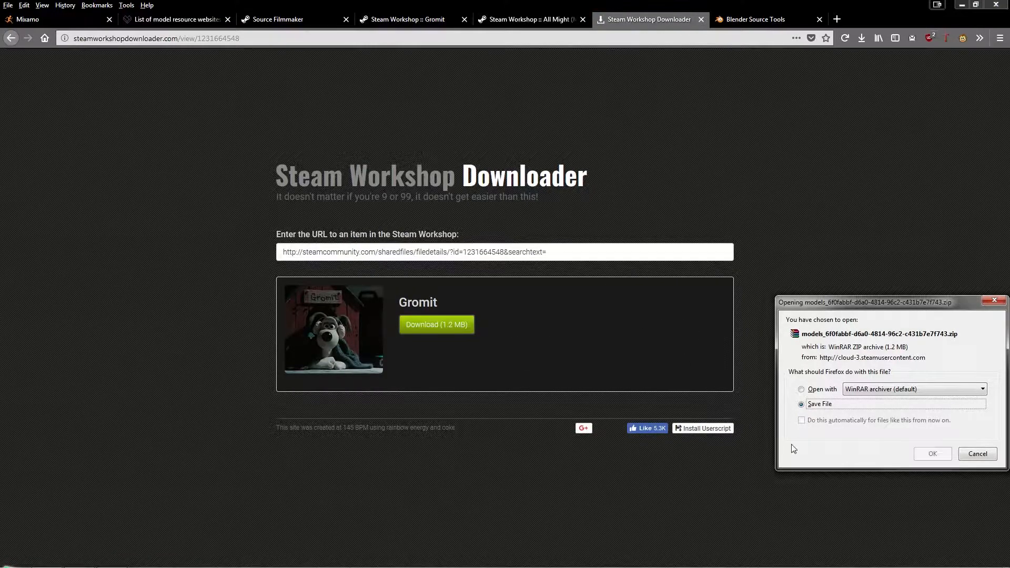
{"action": "left_click", "coordinate": [932, 454]}
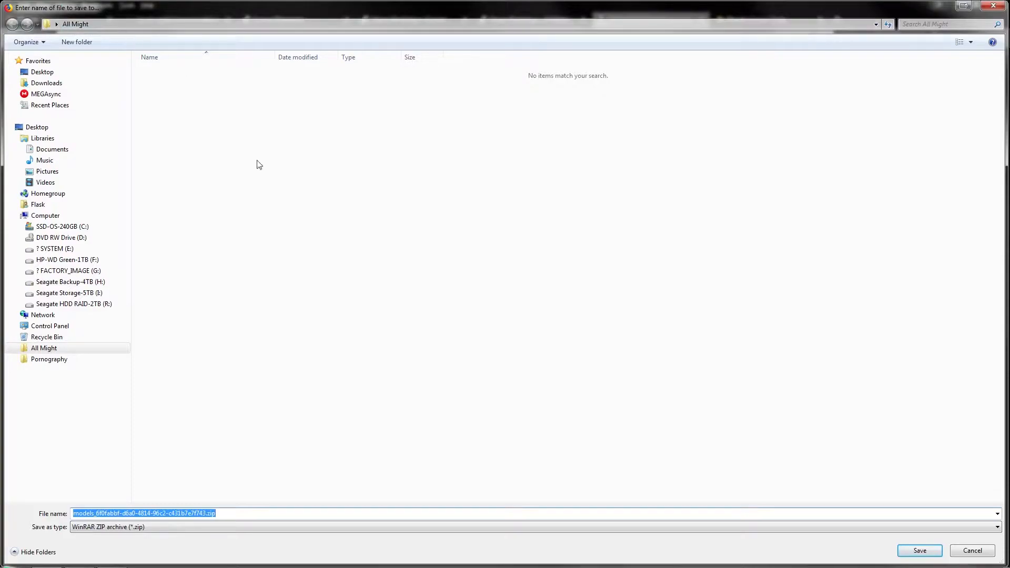
{"action": "left_click", "coordinate": [920, 550]}
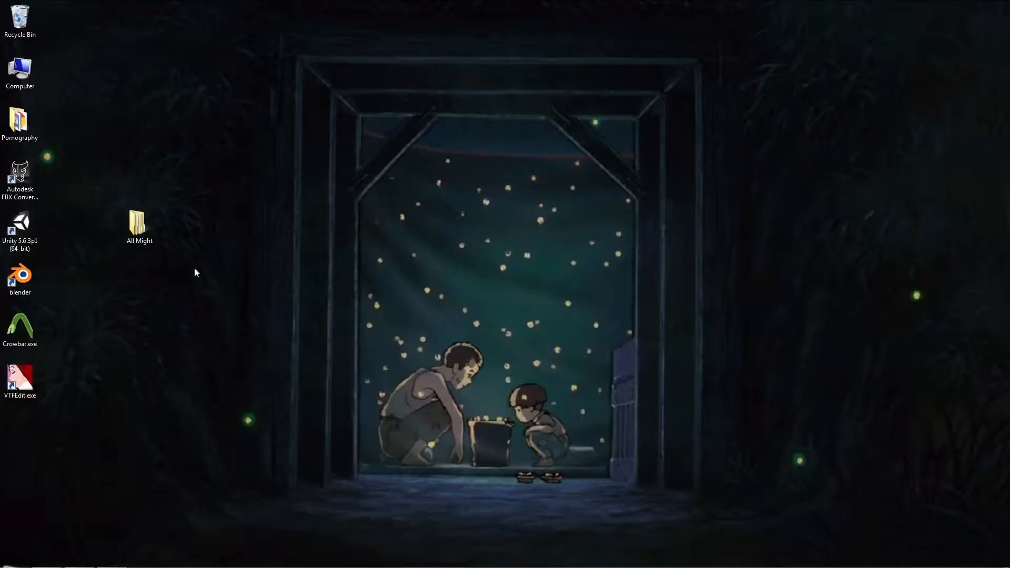
Open the All Might folder from the desktop and extract the downloaded models ZIP archive there
{"action": "left_click", "coordinate": [141, 228]}
{"action": "double_click", "coordinate": [140, 228]}
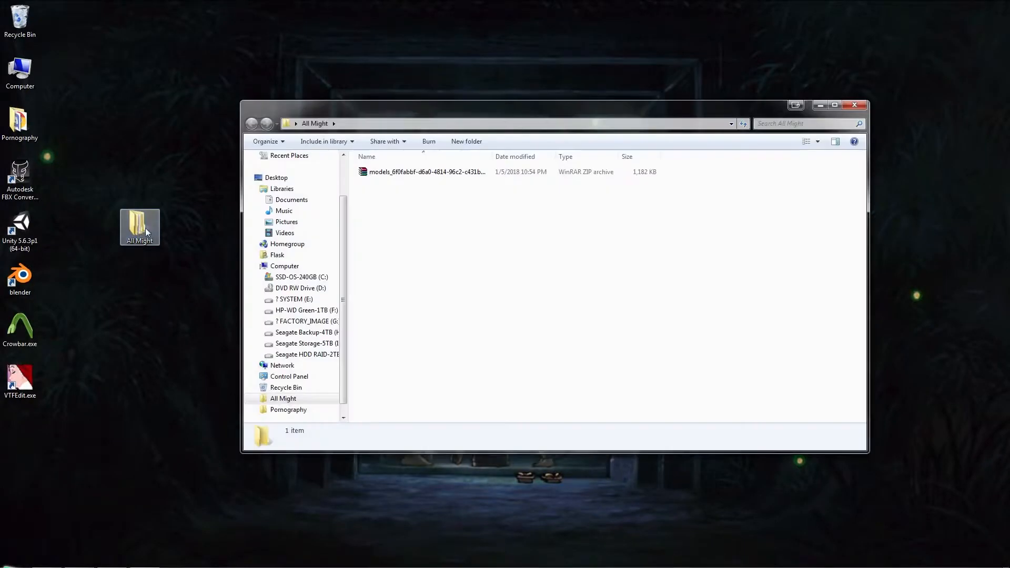
{"action": "right_click", "coordinate": [421, 175]}
{"action": "mouse_move", "coordinate": [453, 195]}
{"action": "left_click", "coordinate": [578, 217]}
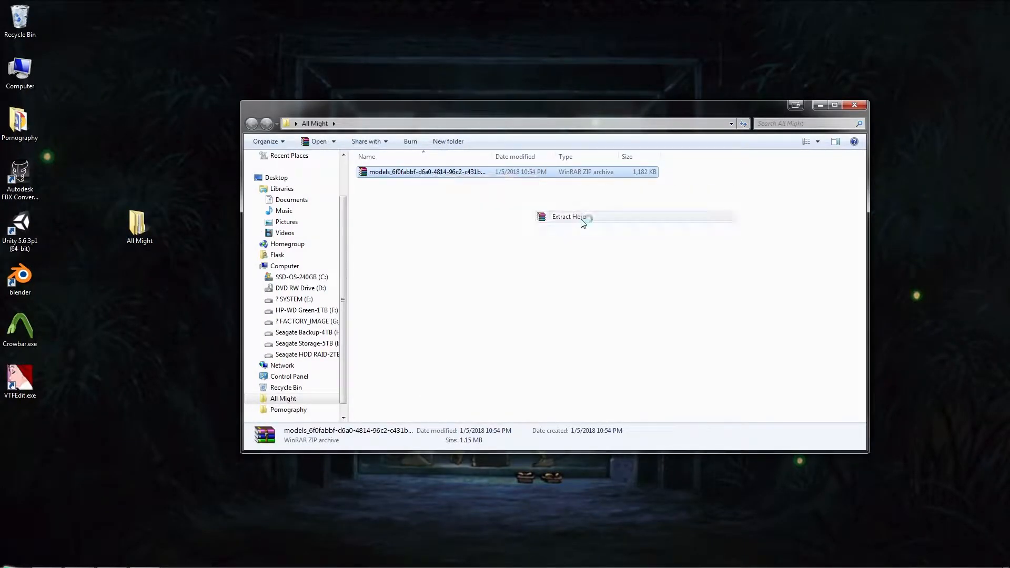
{"action": "left_click", "coordinate": [463, 274]}
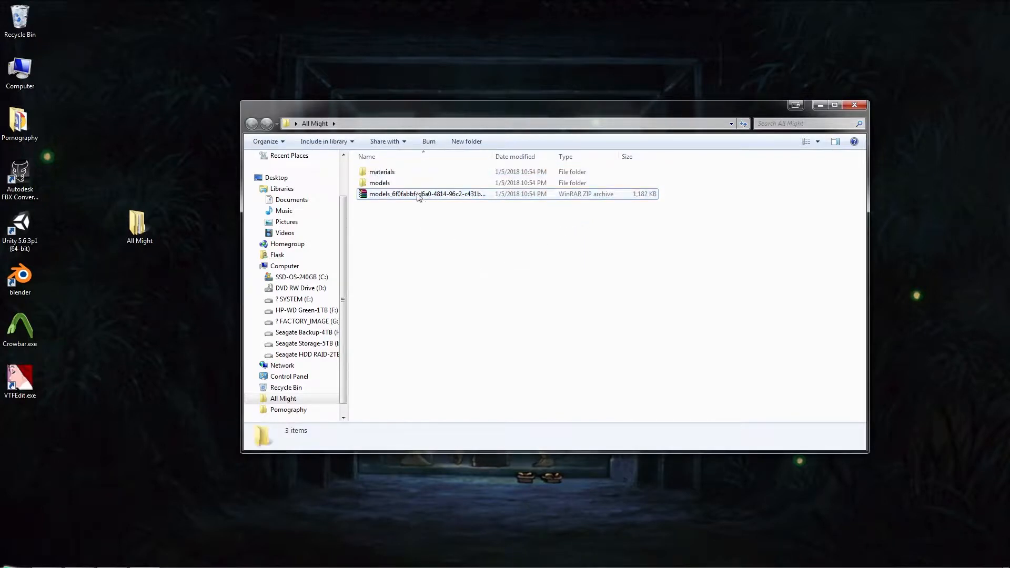
Browse to the extracted models\hellinspector\gromit folder
{"action": "double_click", "coordinate": [390, 184]}
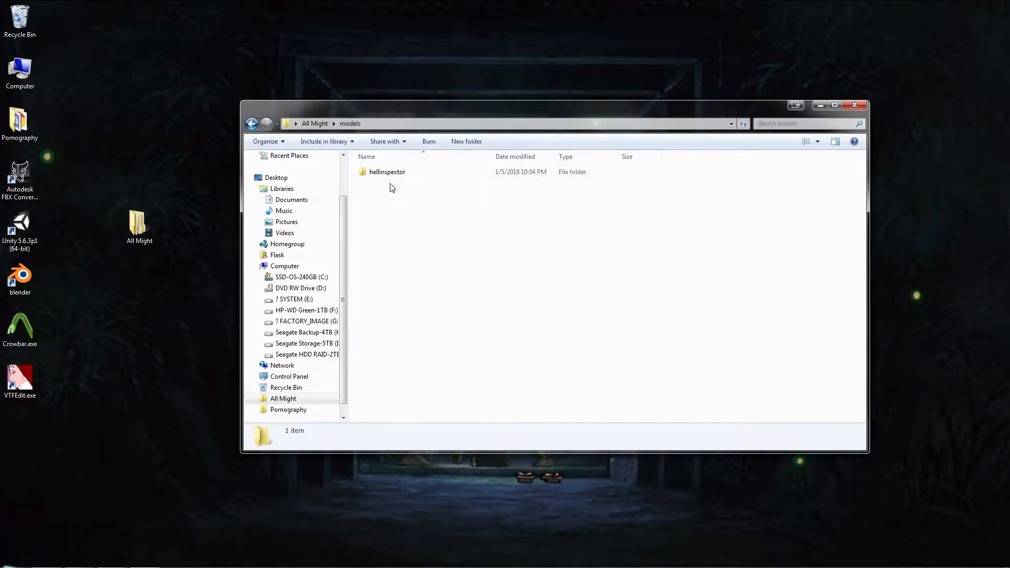
{"action": "double_click", "coordinate": [389, 175]}
{"action": "left_click", "coordinate": [392, 176]}
{"action": "double_click", "coordinate": [391, 176]}
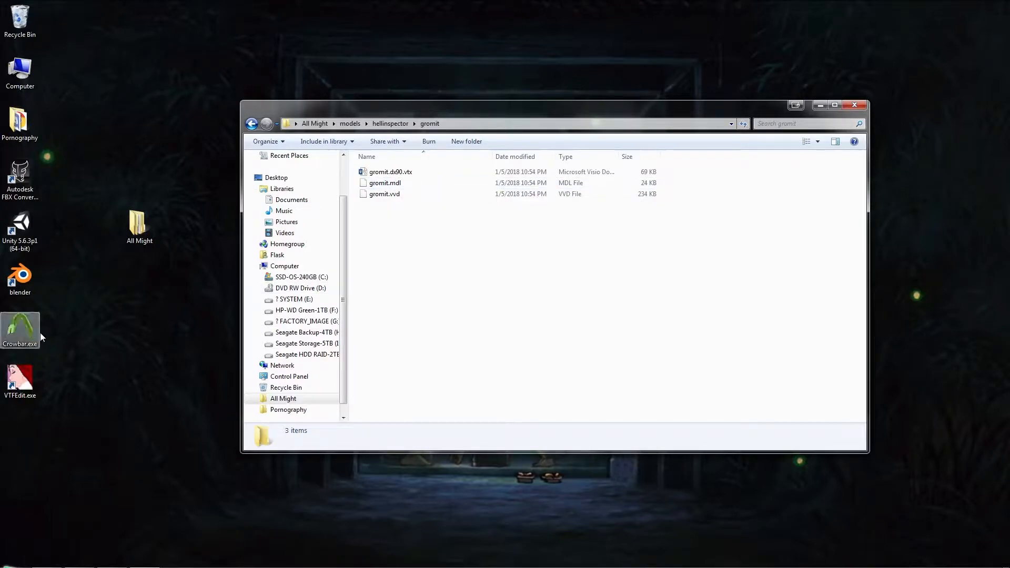
Switch to Crowbar and set the hellinspector\gromit folder as both the MDL input and the output location
{"action": "double_click", "coordinate": [24, 323]}
{"action": "left_click", "coordinate": [532, 299]}
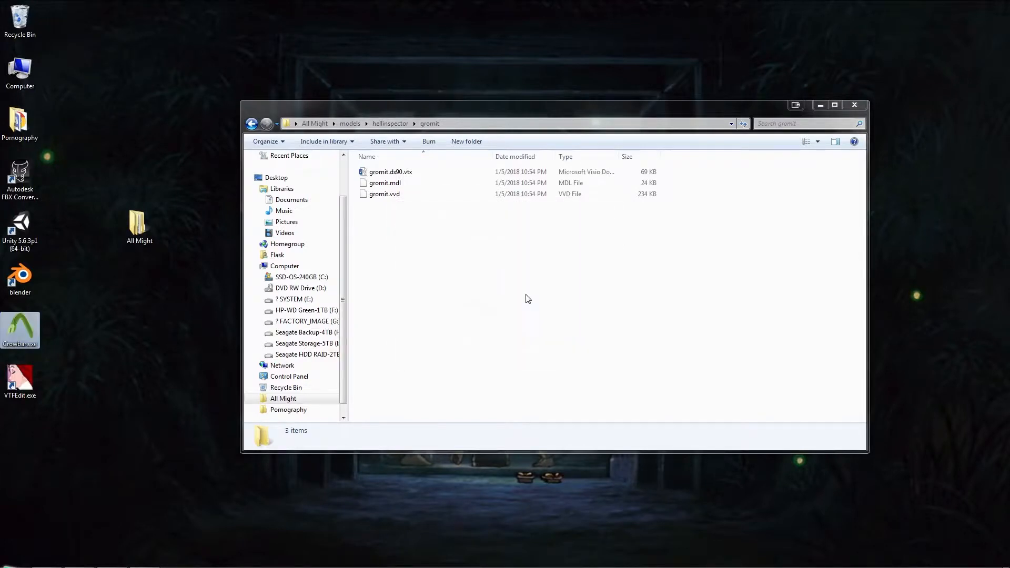
{"action": "left_click_drag", "start_coordinate": [565, 151], "coordinate": [532, 146]}
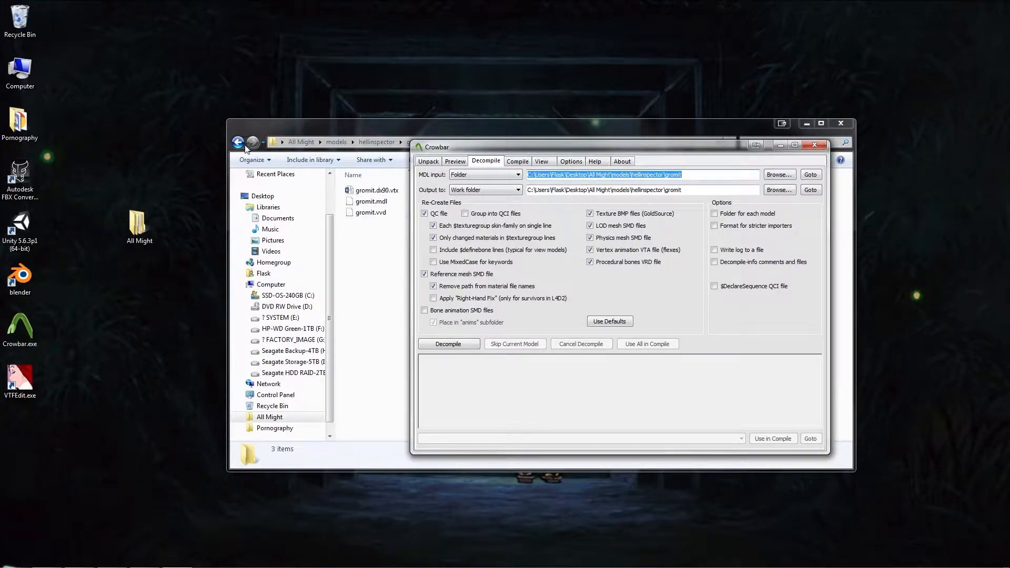
{"action": "left_click", "coordinate": [810, 175]}
{"action": "left_click_drag", "start_coordinate": [382, 119], "coordinate": [262, 119]}
{"action": "left_click_drag", "start_coordinate": [741, 149], "coordinate": [877, 178]}
{"action": "left_click_drag", "start_coordinate": [245, 174], "coordinate": [702, 202]}
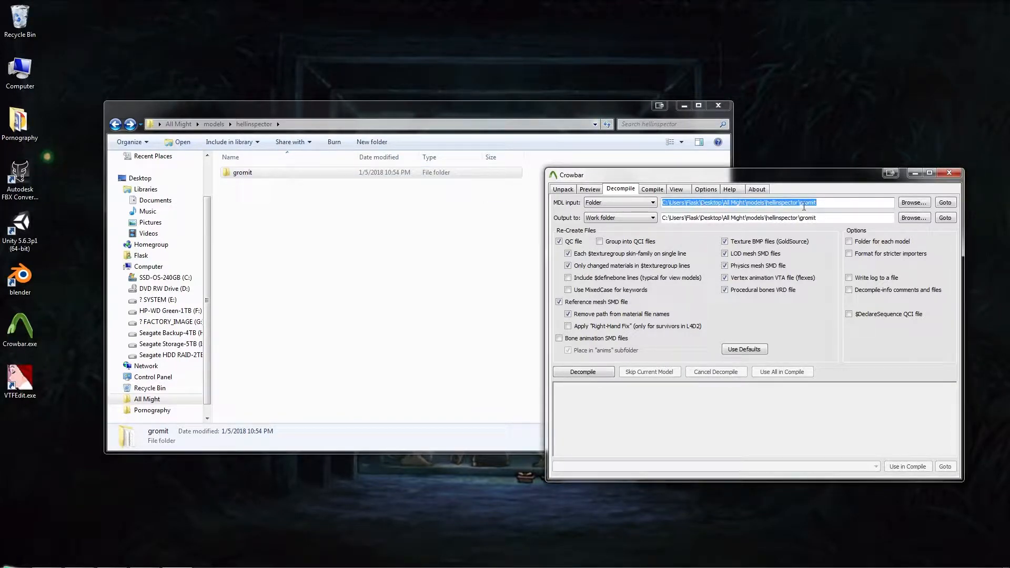
{"action": "left_click_drag", "start_coordinate": [255, 175], "coordinate": [701, 216]}
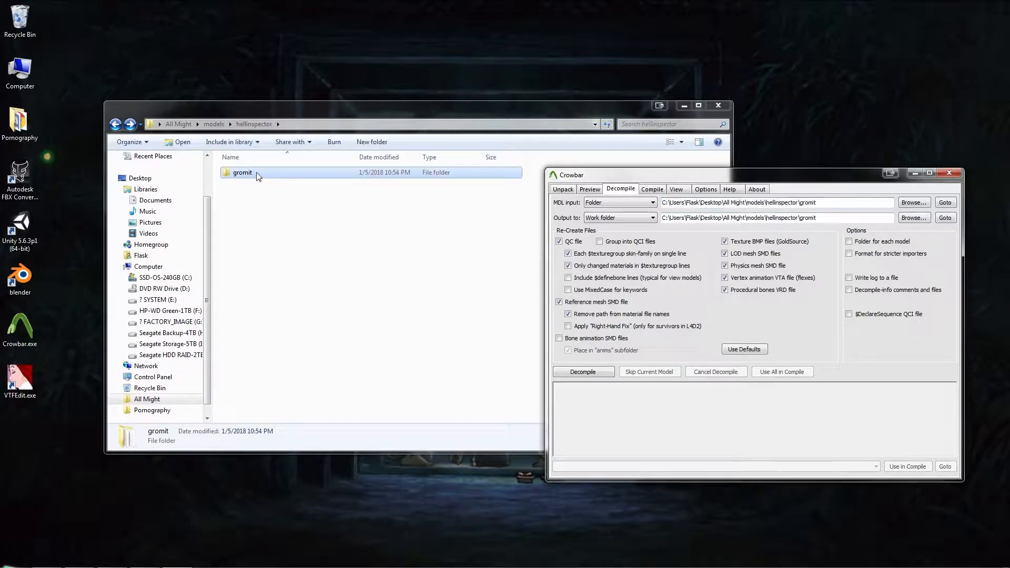
Decompile the gromit model with its folder open alongside, and put the Crowbar window away
{"action": "double_click", "coordinate": [255, 174]}
{"action": "left_click", "coordinate": [844, 181]}
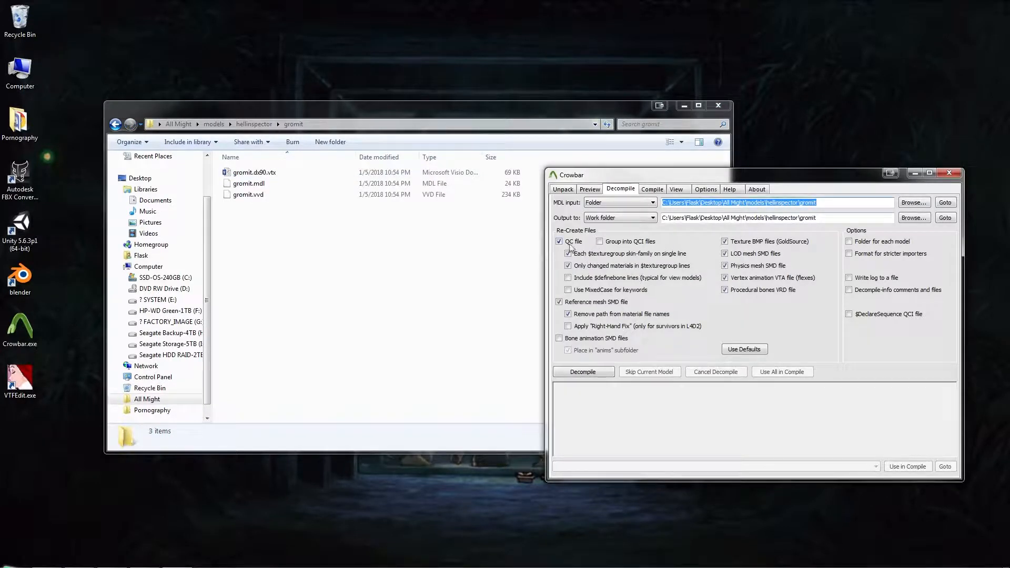
{"action": "left_click", "coordinate": [598, 371]}
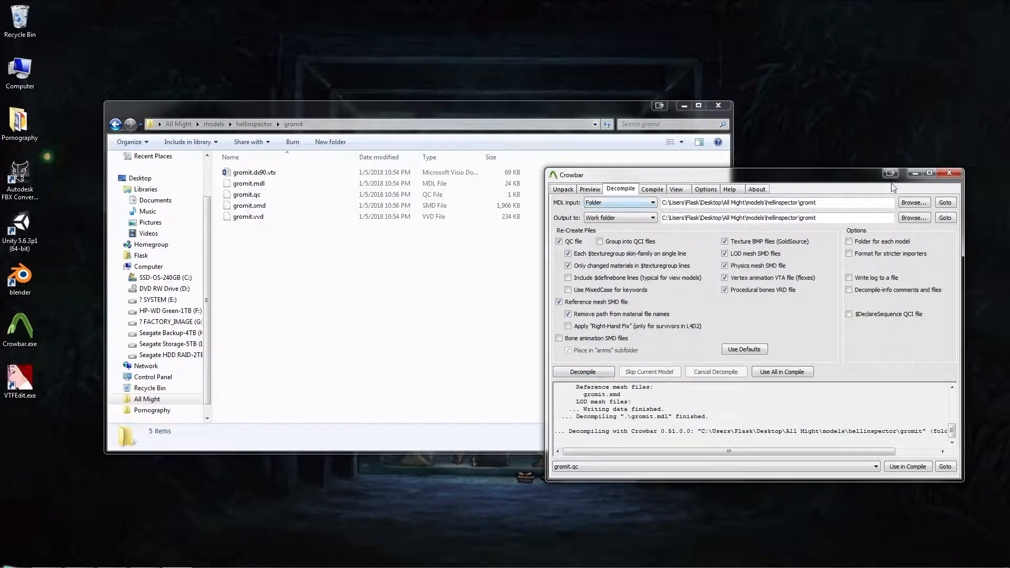
{"action": "left_click", "coordinate": [930, 175]}
Browse to the materials\models\gromit texture folder inside All Might
{"action": "left_click_drag", "start_coordinate": [557, 119], "coordinate": [660, 115]}
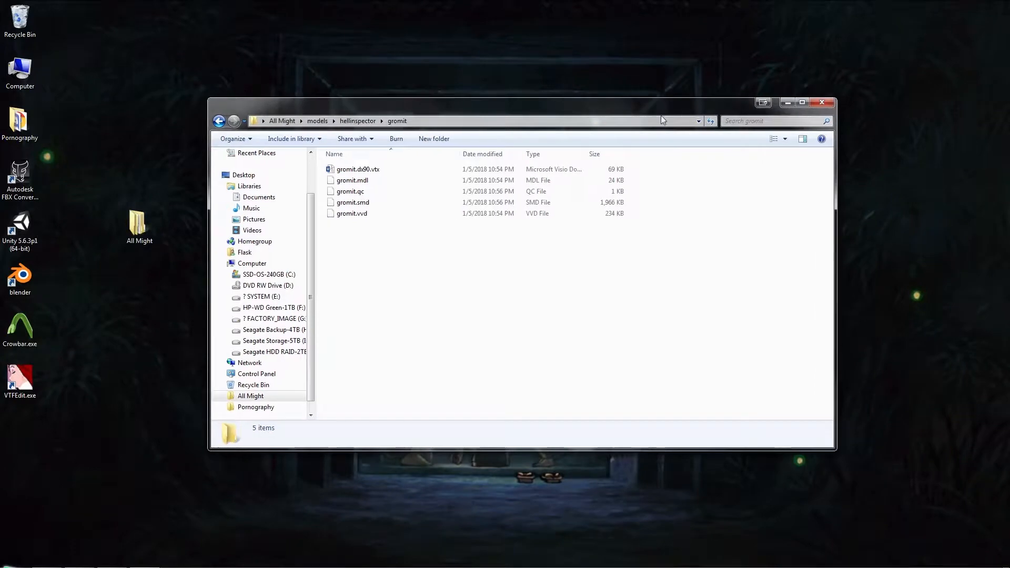
{"action": "left_click", "coordinate": [317, 121]}
{"action": "left_click", "coordinate": [284, 121]}
{"action": "double_click", "coordinate": [356, 170]}
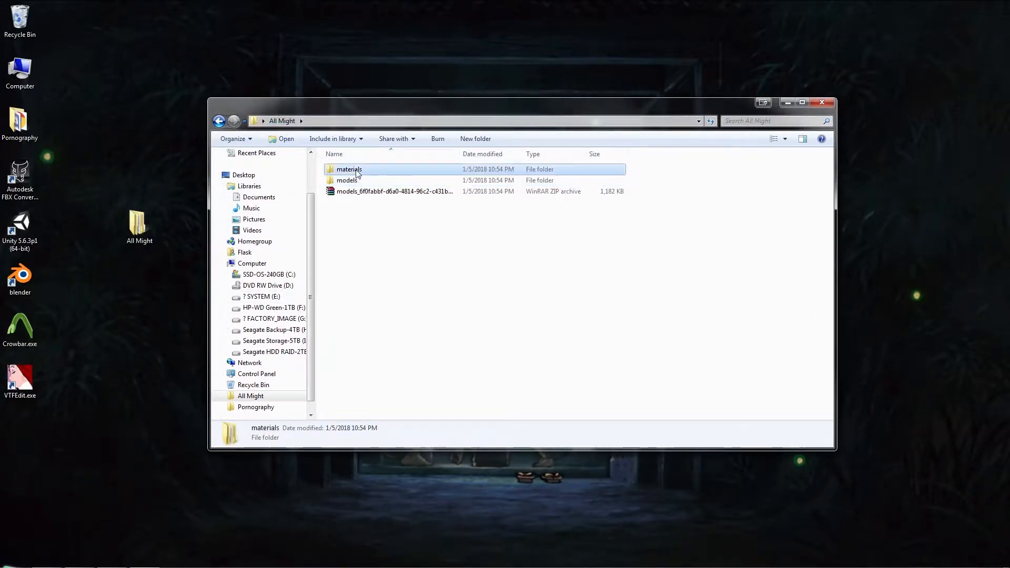
{"action": "double_click", "coordinate": [355, 170]}
{"action": "double_click", "coordinate": [356, 170]}
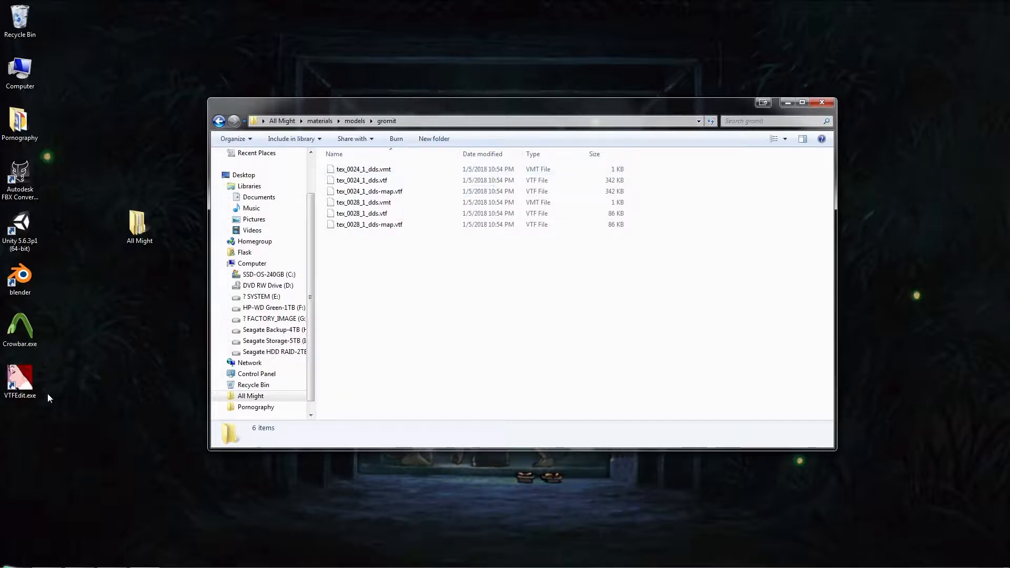
Switch to VTFEdit and start a batch folder conversion with All Might\materials\models\gromit as the input folder
{"action": "double_click", "coordinate": [20, 382]}
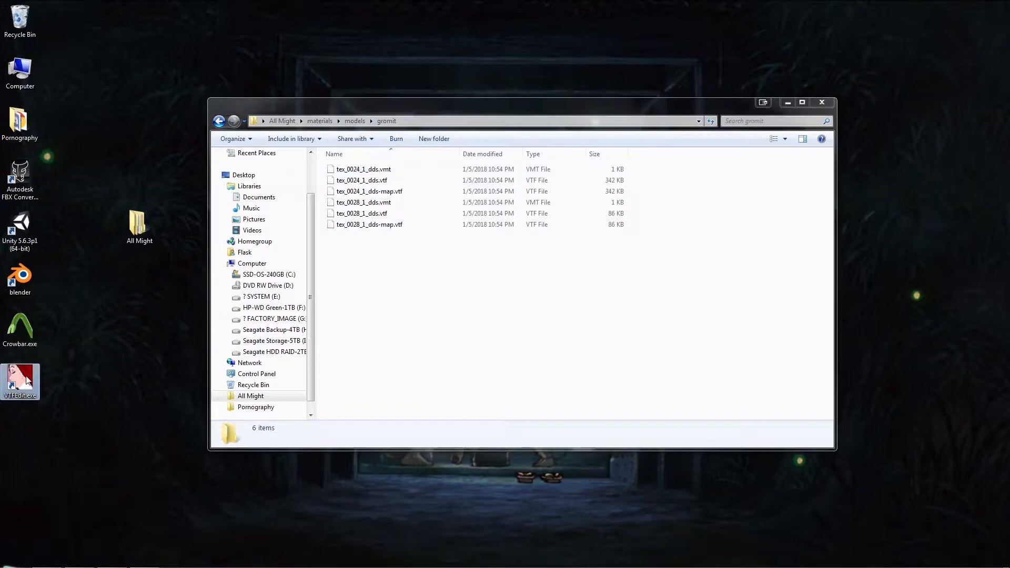
{"action": "left_click", "coordinate": [330, 159]}
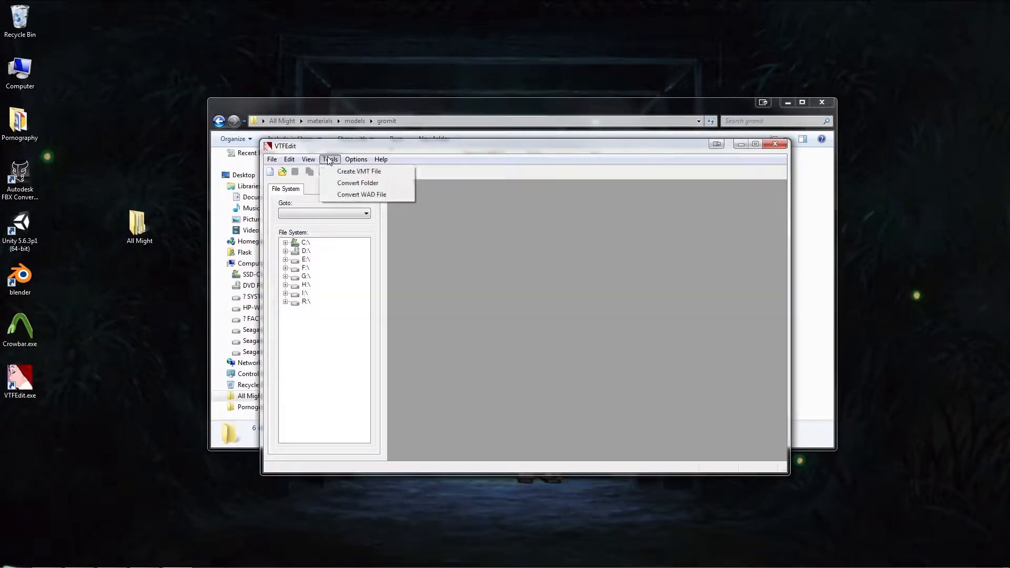
{"action": "left_click", "coordinate": [351, 184]}
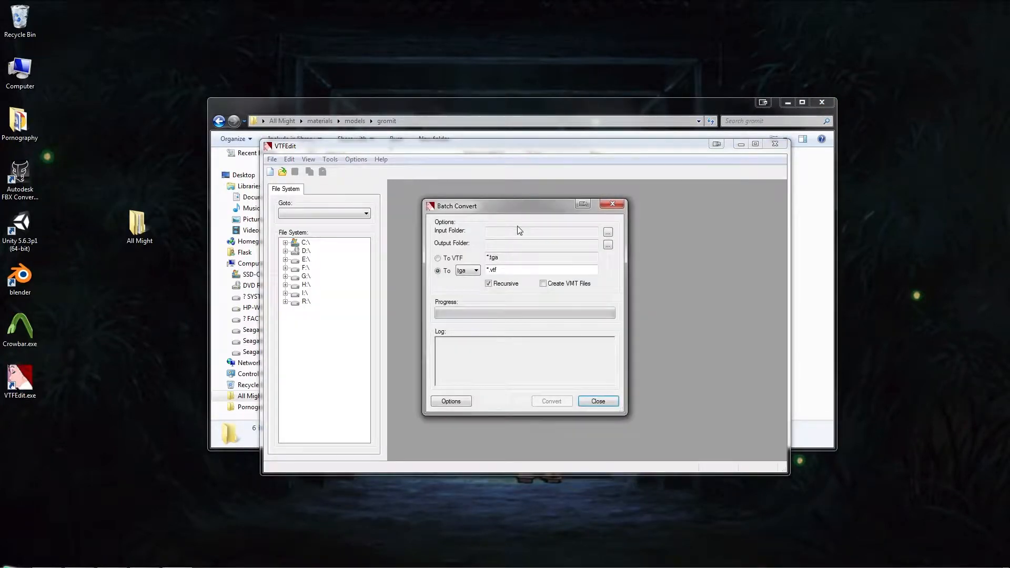
{"action": "left_click", "coordinate": [607, 231]}
{"action": "left_click_drag", "start_coordinate": [541, 234], "coordinate": [265, 47]}
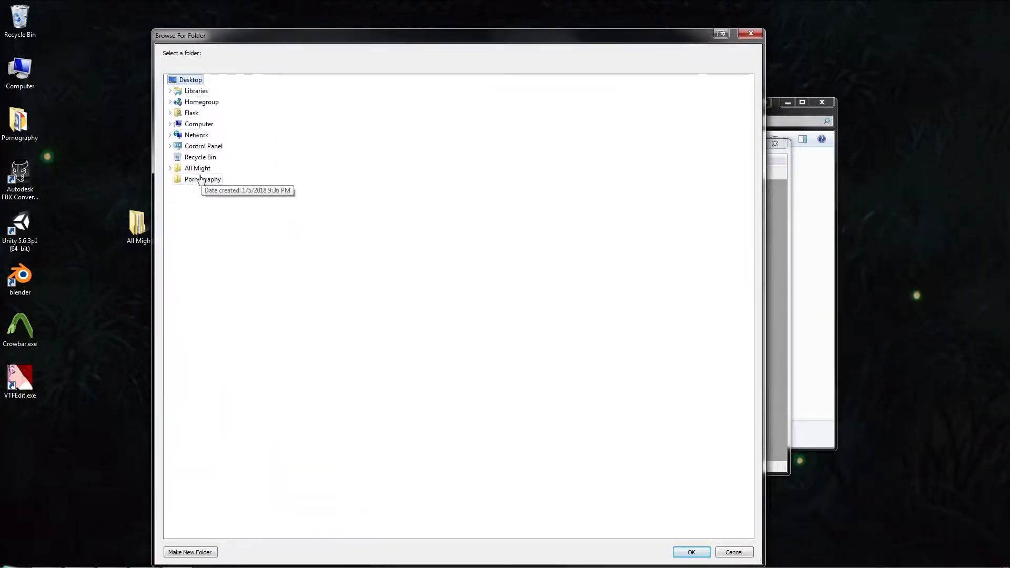
{"action": "double_click", "coordinate": [194, 169]}
{"action": "double_click", "coordinate": [203, 179]}
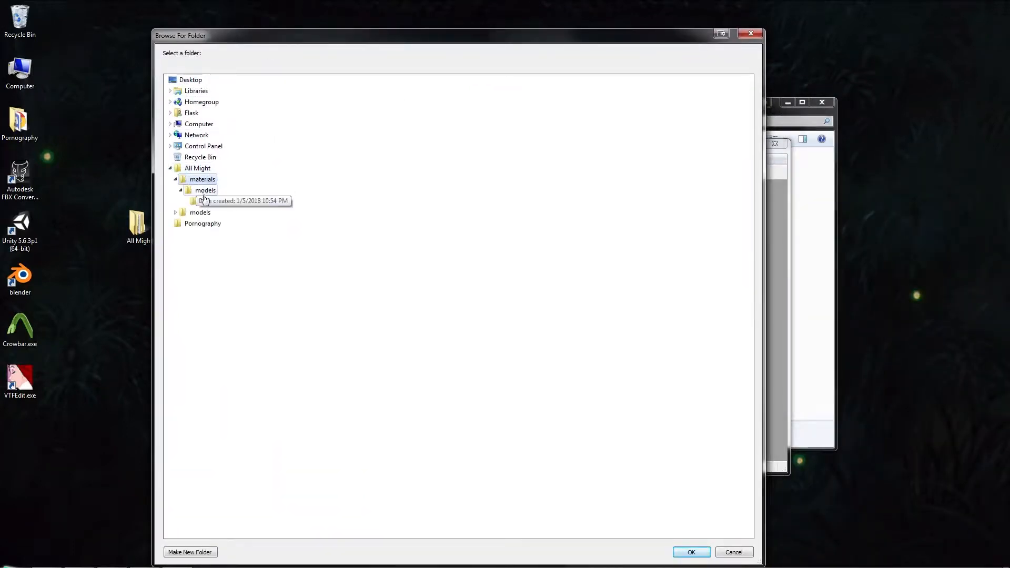
{"action": "left_click", "coordinate": [210, 202]}
{"action": "left_click_drag", "start_coordinate": [334, 45], "coordinate": [335, 8]}
{"action": "left_click", "coordinate": [695, 515]}
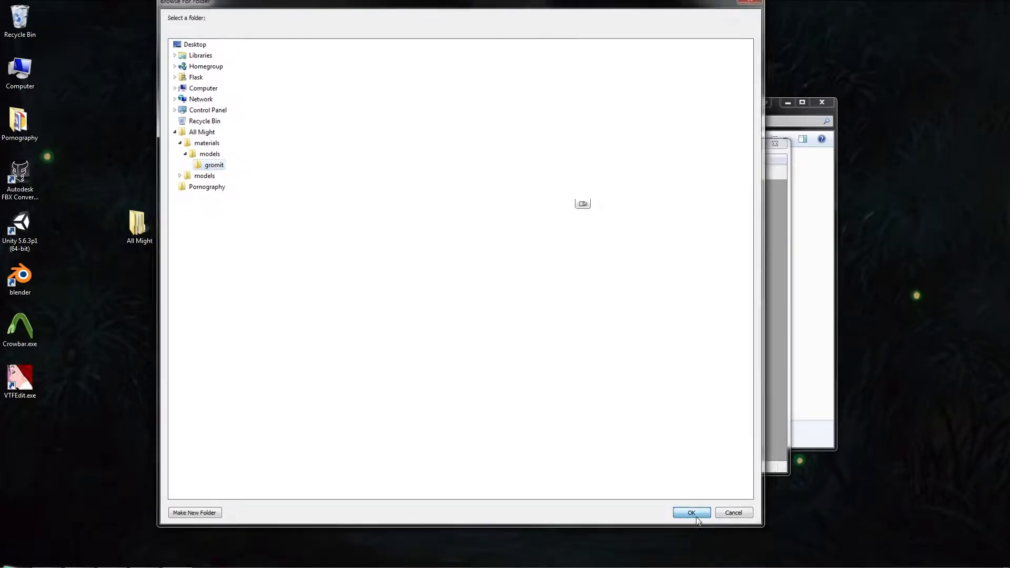
Set the batch conversion's output folder to All Might\materials\models\gromit
{"action": "left_click", "coordinate": [608, 244]}
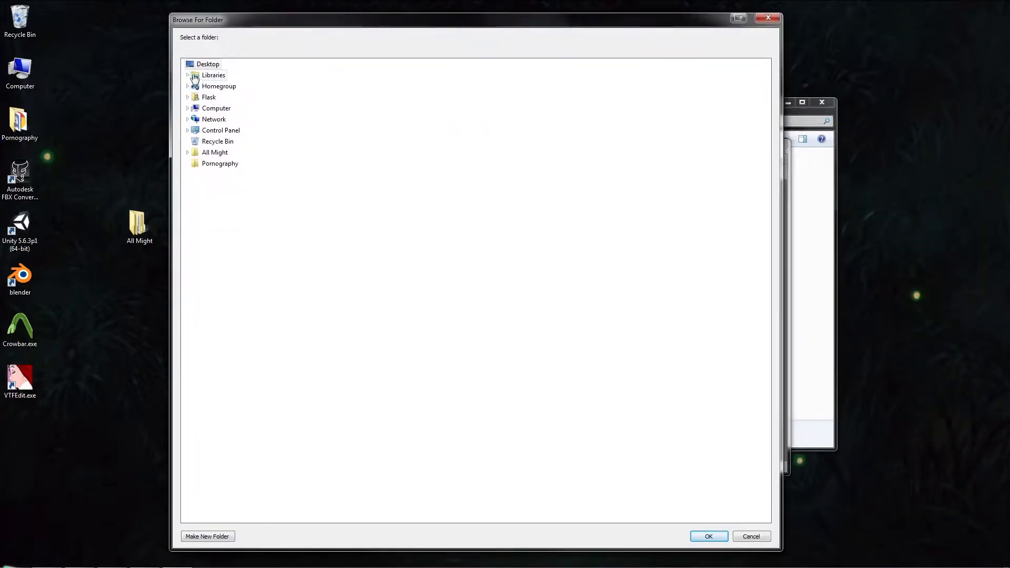
{"action": "double_click", "coordinate": [193, 153]}
{"action": "double_click", "coordinate": [197, 175]}
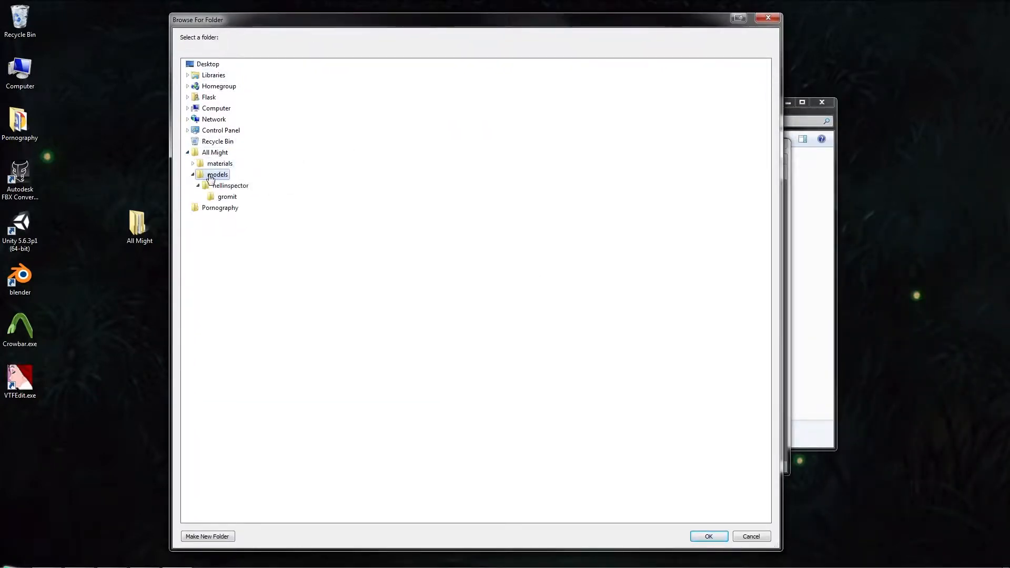
{"action": "left_click", "coordinate": [193, 174]}
{"action": "left_click", "coordinate": [193, 164]}
{"action": "left_click", "coordinate": [227, 186]}
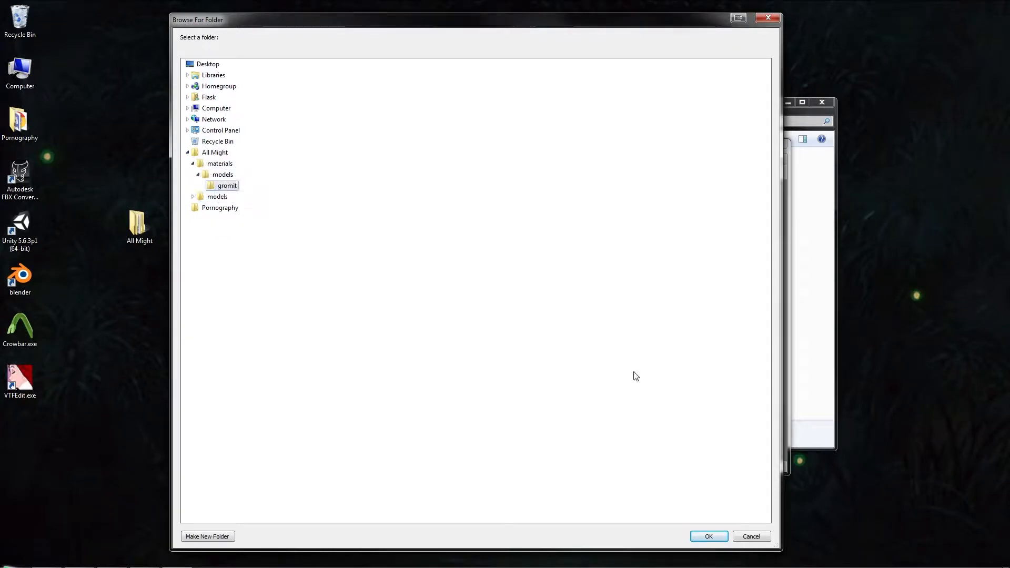
{"action": "left_click", "coordinate": [708, 534]}
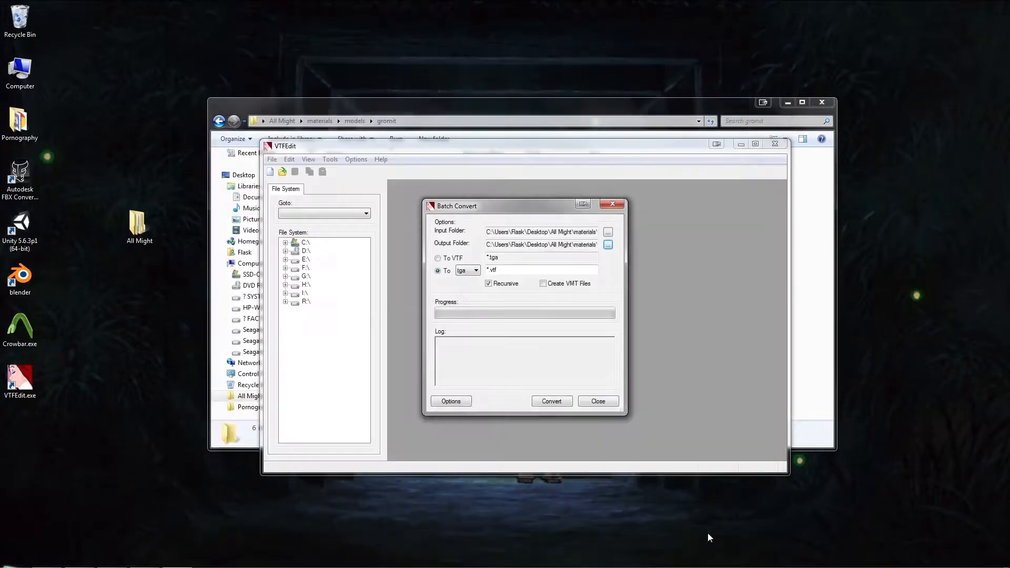
Convert the folder's *.vtf textures to tga and close VTFEdit
{"action": "left_click", "coordinate": [466, 271]}
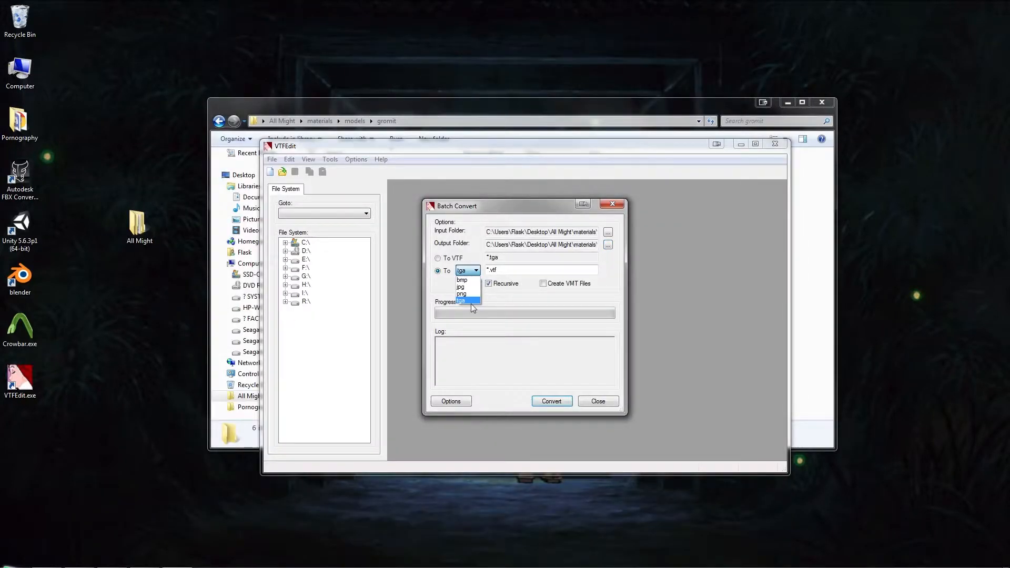
{"action": "left_click", "coordinate": [538, 302]}
{"action": "left_click", "coordinate": [543, 403]}
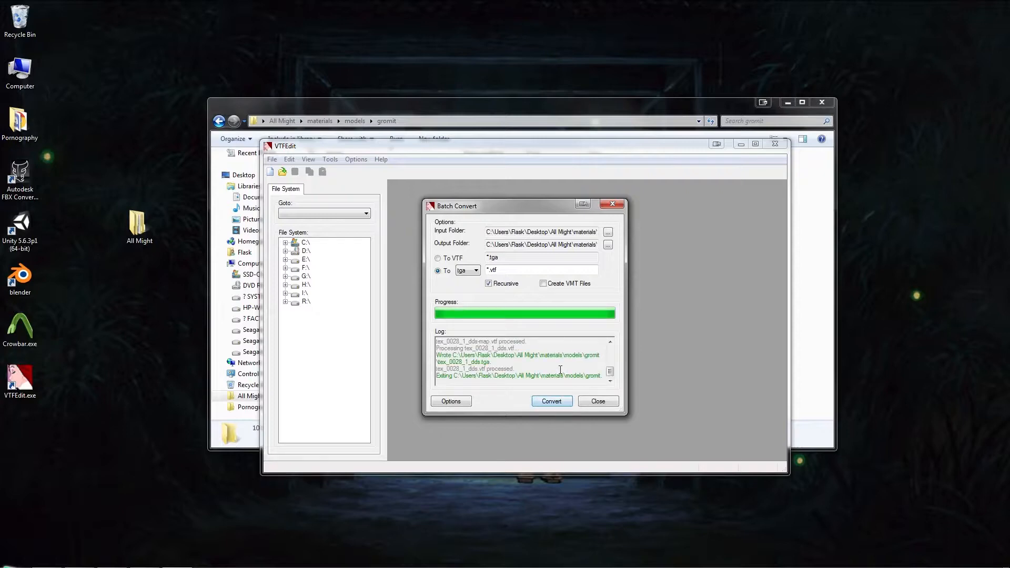
{"action": "left_click", "coordinate": [611, 404]}
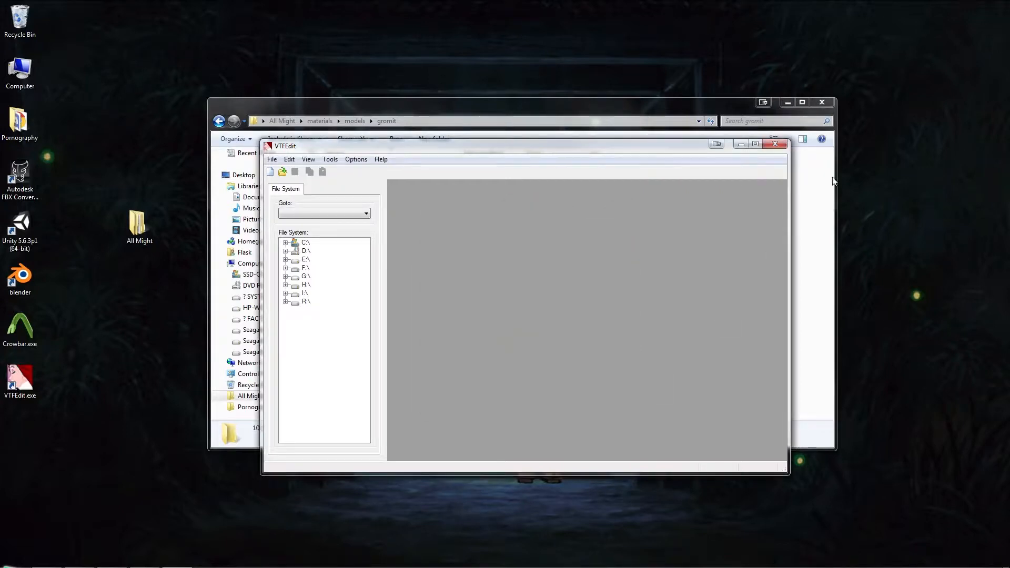
{"action": "left_click", "coordinate": [775, 144]}
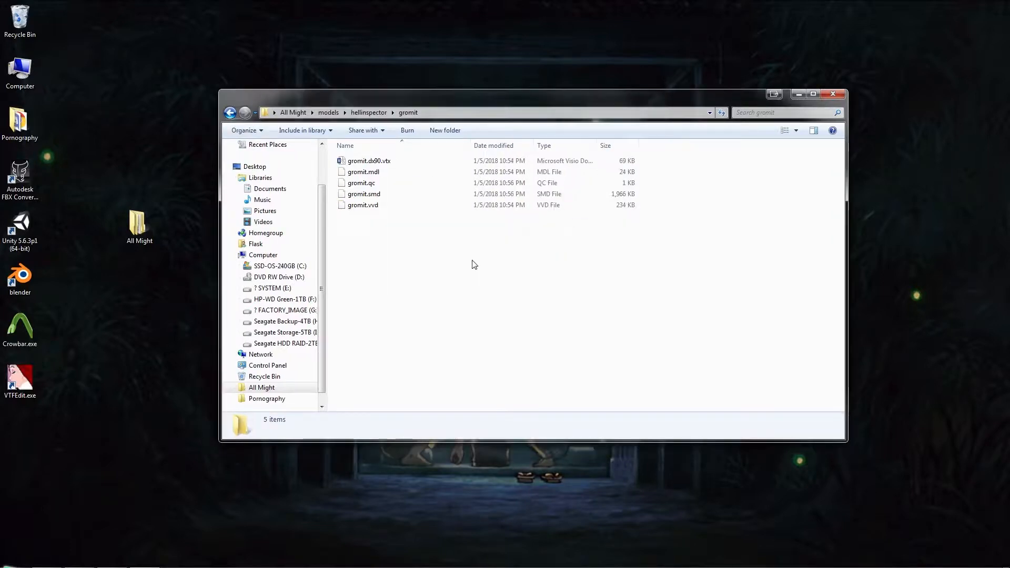
Switch to Blender and delete the default camera, cube and lamp from the scene
{"action": "double_click", "coordinate": [20, 276]}
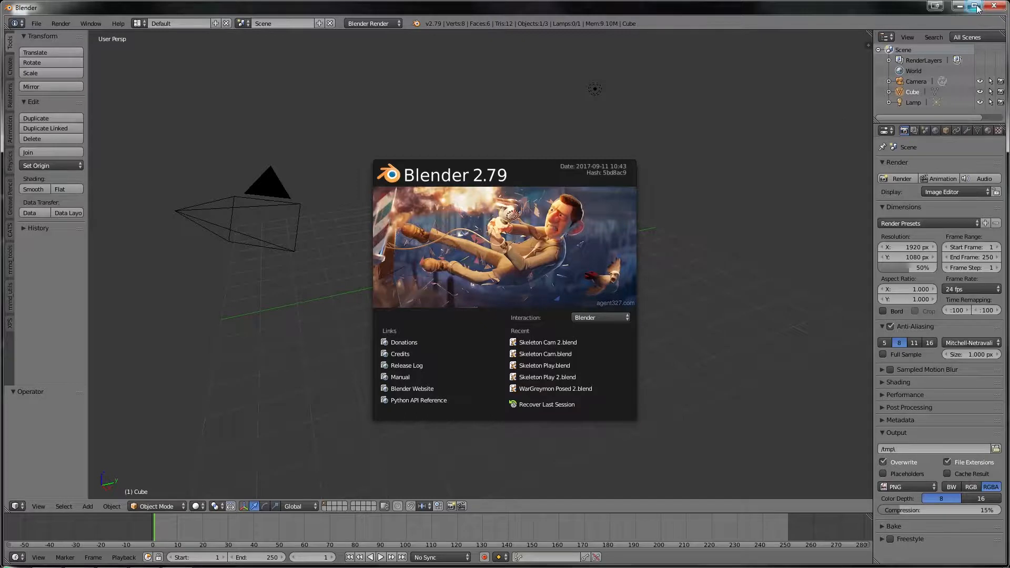
{"action": "left_click", "coordinate": [729, 261]}
{"action": "key", "text": "a"}
{"action": "key", "text": "a"}
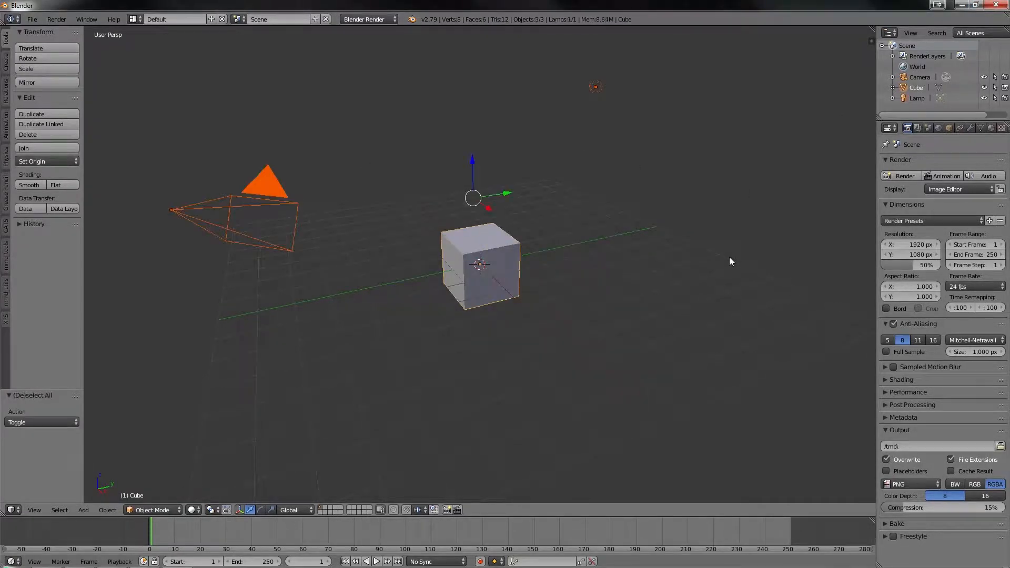
{"action": "key", "text": "x"}
{"action": "left_click", "coordinate": [730, 257]}
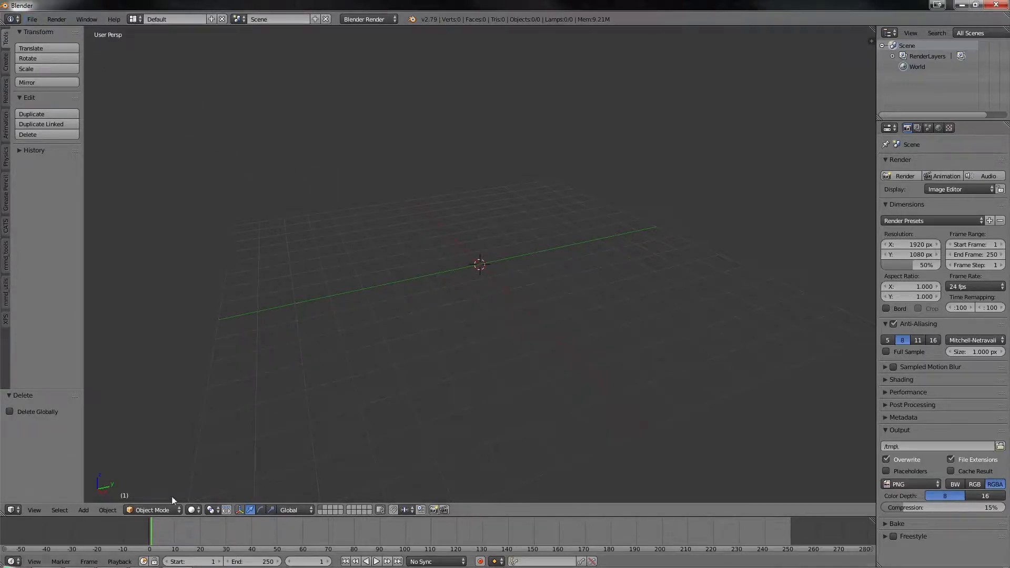
Check the Blender Source Tools download page in the browser and return to Blender
{"action": "left_click", "coordinate": [53, 561]}
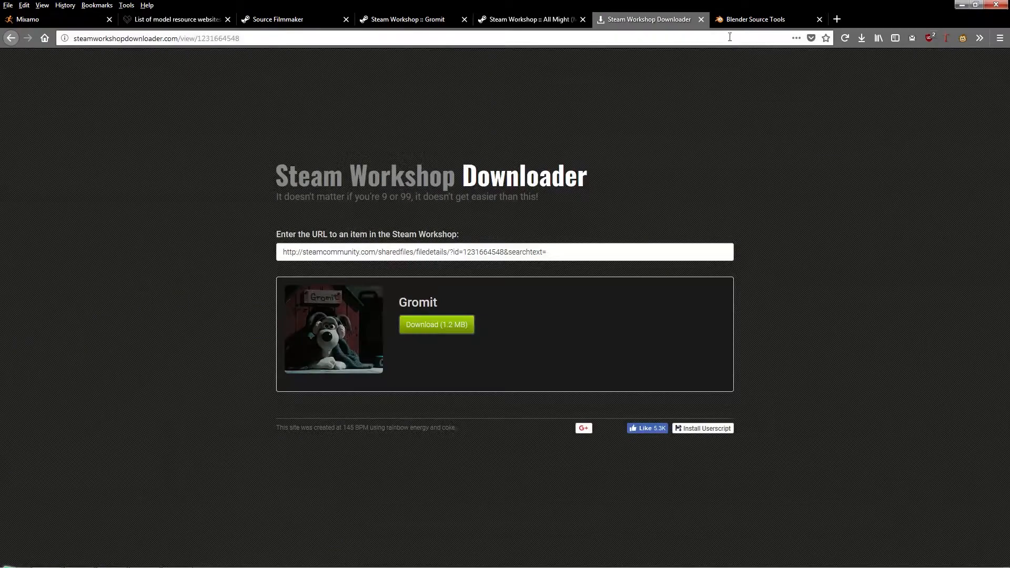
{"action": "left_click", "coordinate": [733, 20]}
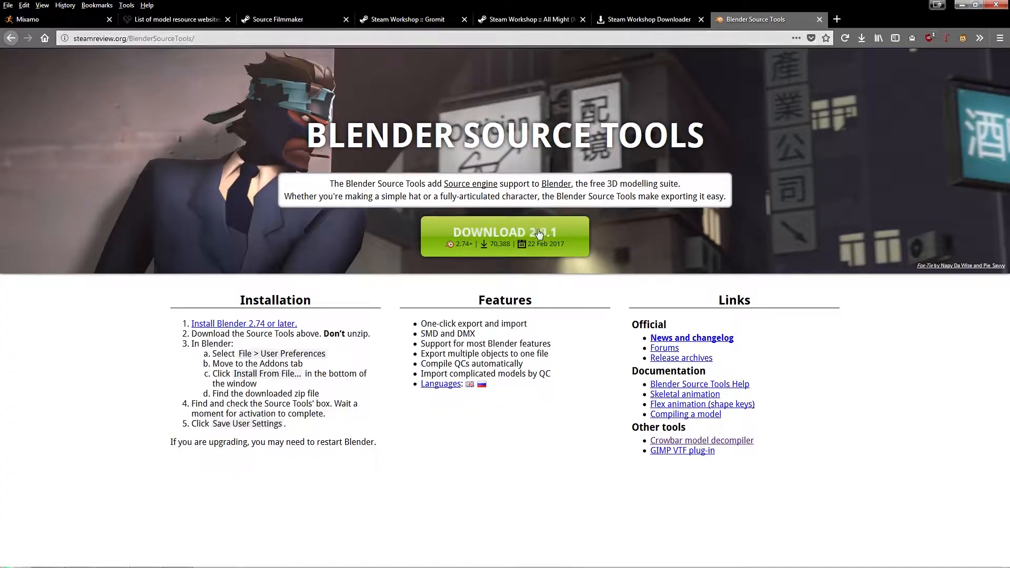
{"action": "left_click", "coordinate": [958, 7]}
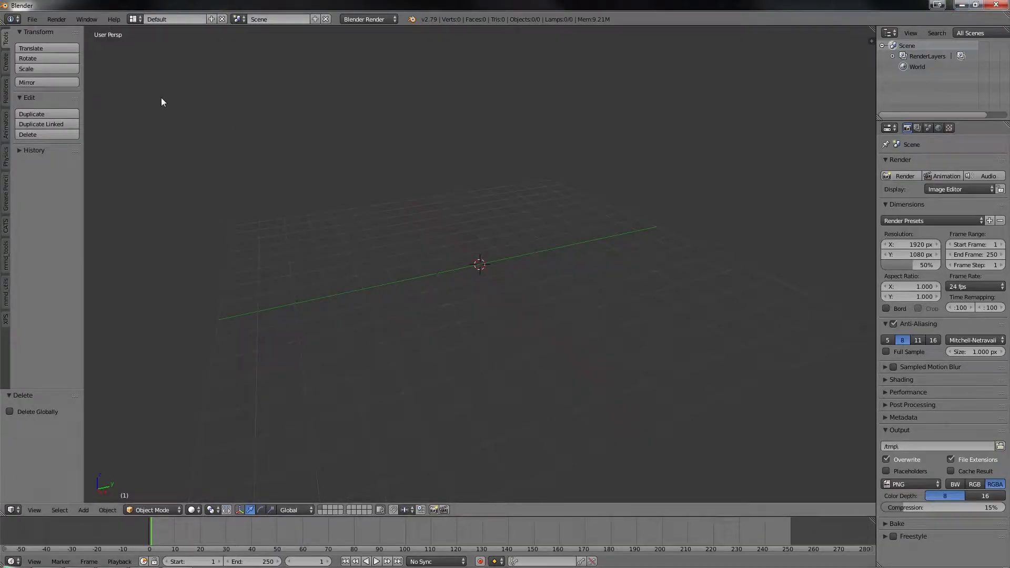
Find the Blender Source Tools add-on by searching for "source" in the user preferences, and save the user settings with it enabled
{"action": "left_click", "coordinate": [32, 19]}
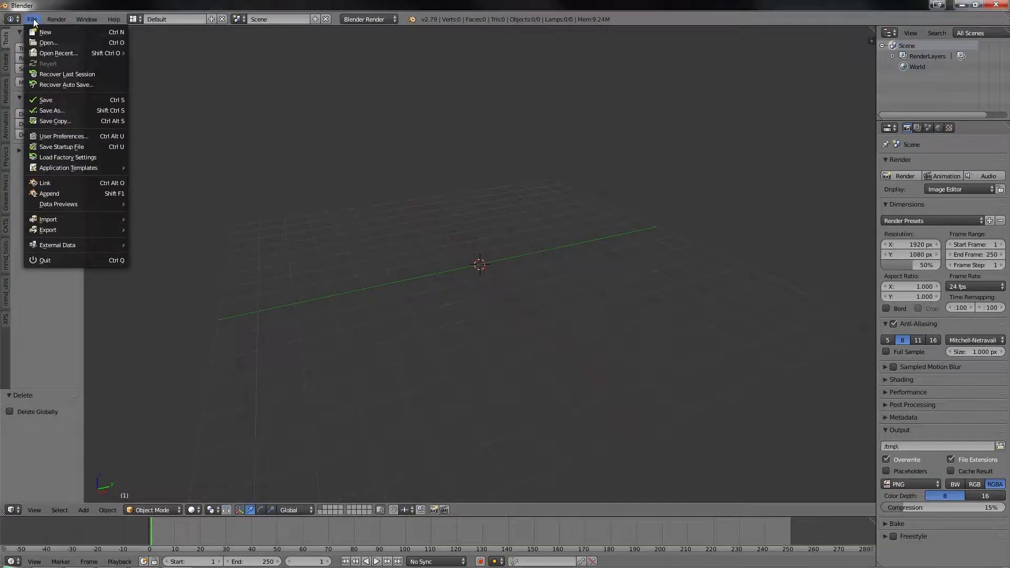
{"action": "left_click", "coordinate": [75, 134]}
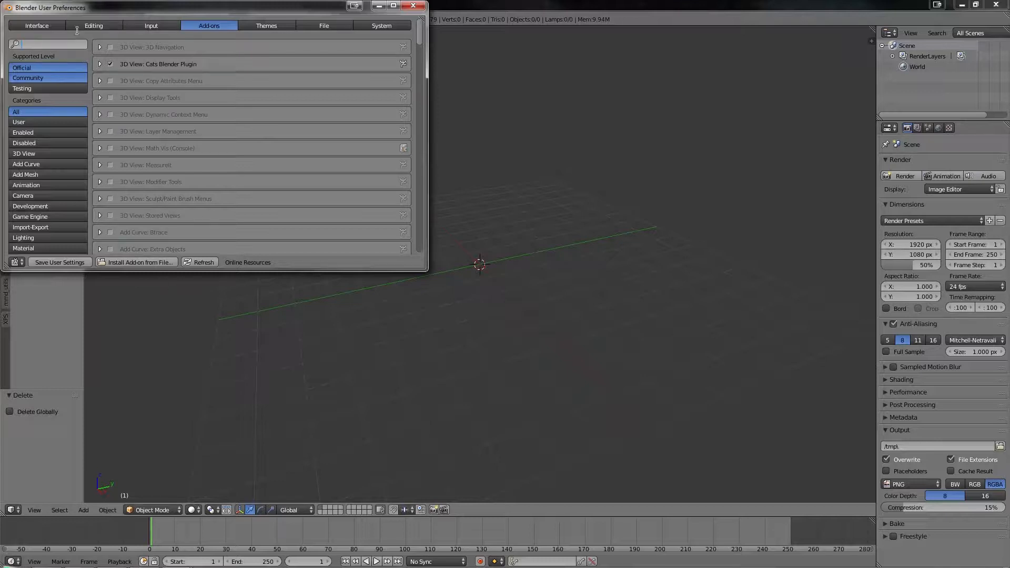
{"action": "type", "text": "source"}
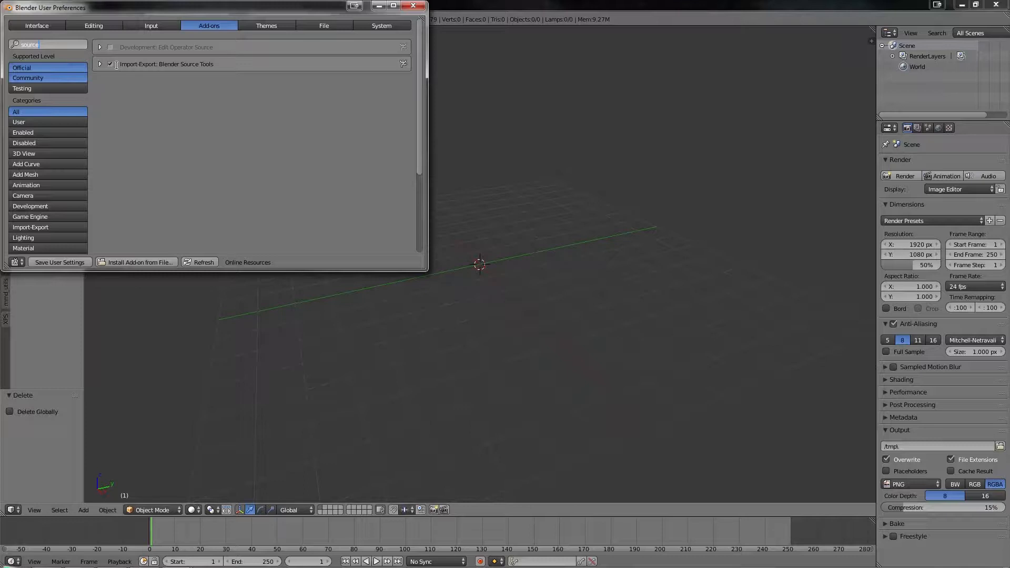
{"action": "left_click", "coordinate": [65, 262]}
{"action": "left_click", "coordinate": [412, 7]}
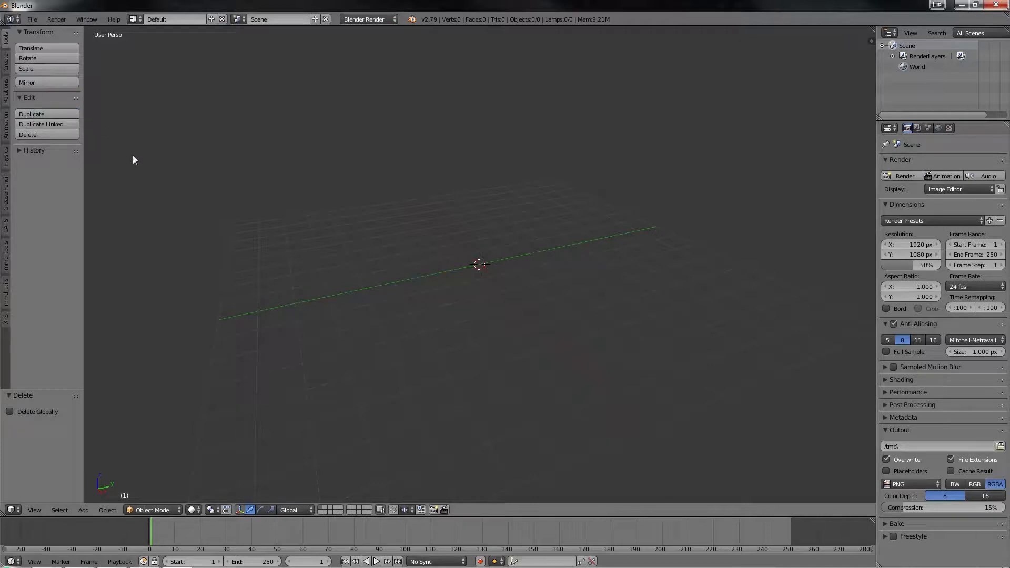
Import gromit.qc from All Might\models\hellinspector\gromit as a Source Engine model
{"action": "left_click", "coordinate": [32, 20]}
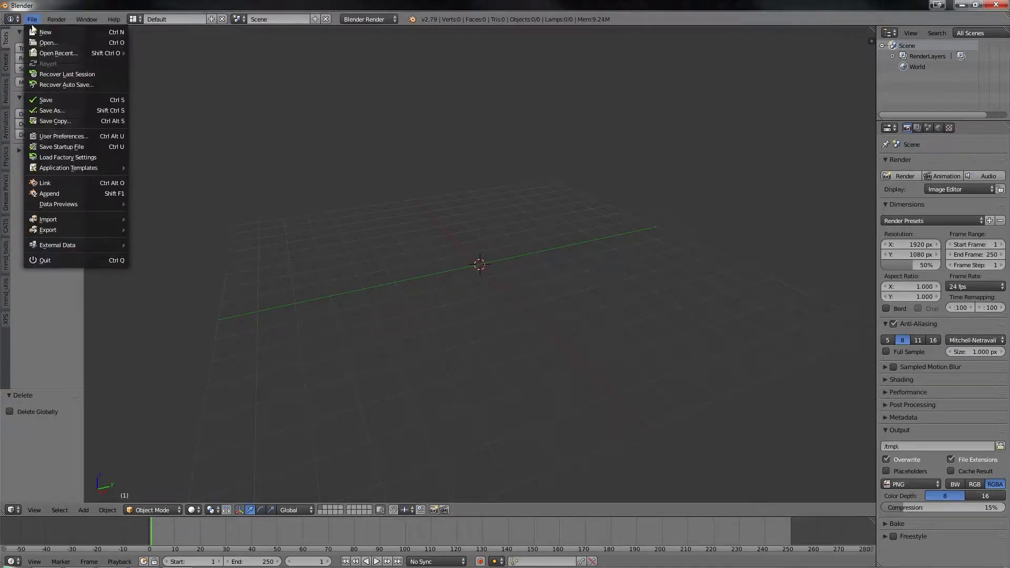
{"action": "mouse_move", "coordinate": [69, 220]}
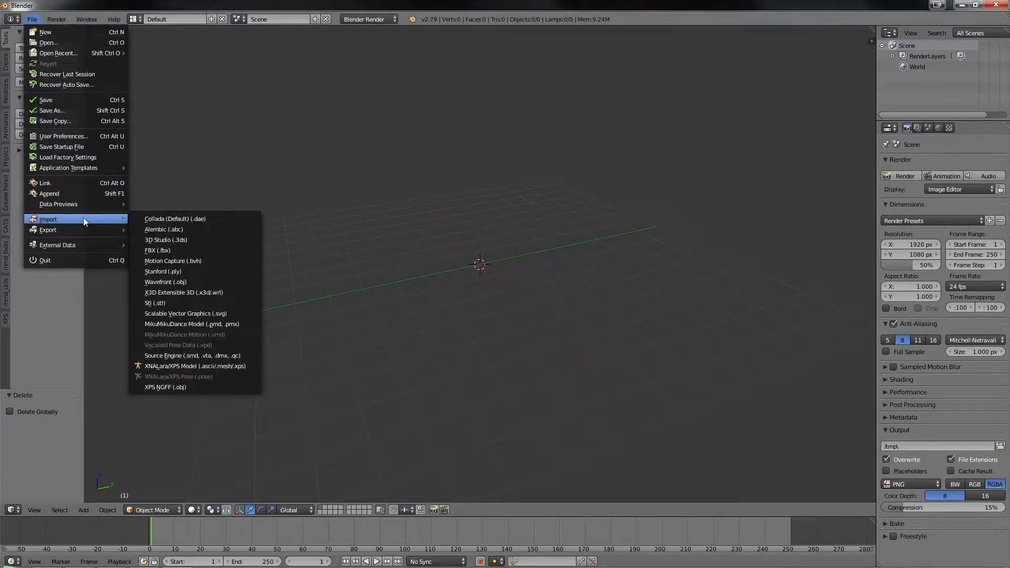
{"action": "left_click", "coordinate": [240, 359]}
{"action": "double_click", "coordinate": [158, 89]}
{"action": "left_click", "coordinate": [151, 85]}
{"action": "double_click", "coordinate": [143, 93]}
{"action": "double_click", "coordinate": [151, 83]}
{"action": "double_click", "coordinate": [152, 86]}
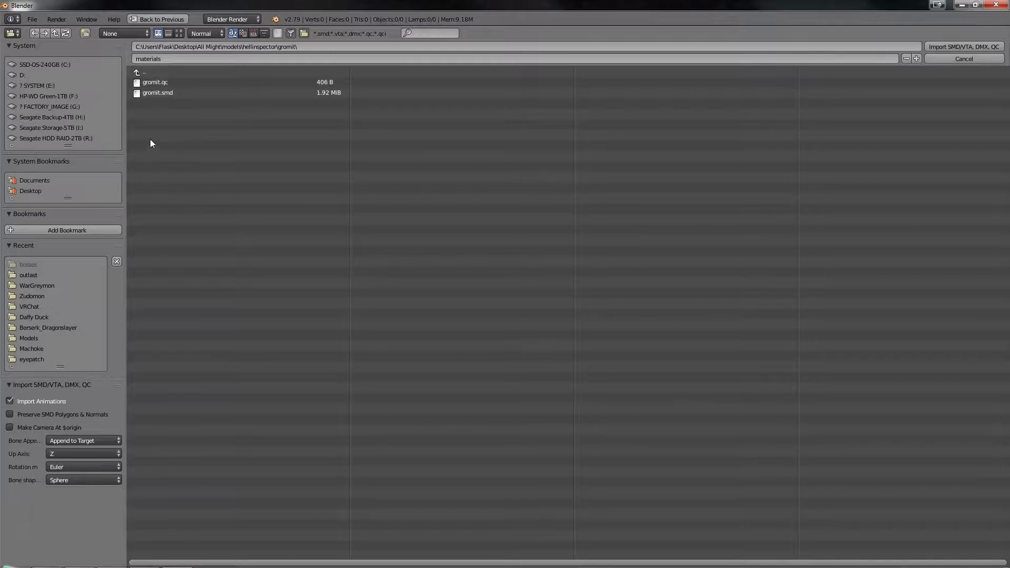
{"action": "double_click", "coordinate": [175, 82]}
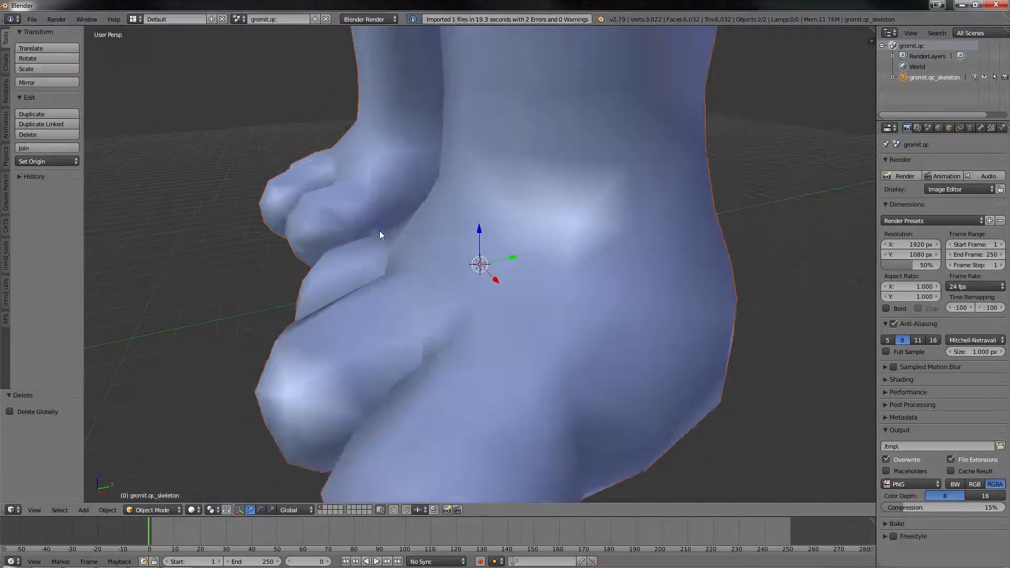
Delete the gromit.qc_skeleton armature from the scene, keeping the gromit mesh
{"action": "scroll", "coordinate": [380, 230], "scroll_direction": "down", "scroll_amount": 13}
{"action": "scroll", "coordinate": [380, 230], "scroll_direction": "up", "scroll_amount": 2}
{"action": "scroll", "coordinate": [380, 231], "scroll_direction": "down", "scroll_amount": 2}
{"action": "mouse_move", "coordinate": [406, 219]}
{"action": "middle_mouse_down"}
{"action": "mouse_move", "coordinate": [457, 226]}
{"action": "mouse_move", "coordinate": [500, 211]}
{"action": "mouse_move", "coordinate": [454, 220]}
{"action": "mouse_move", "coordinate": [424, 211]}
{"action": "middle_mouse_up"}
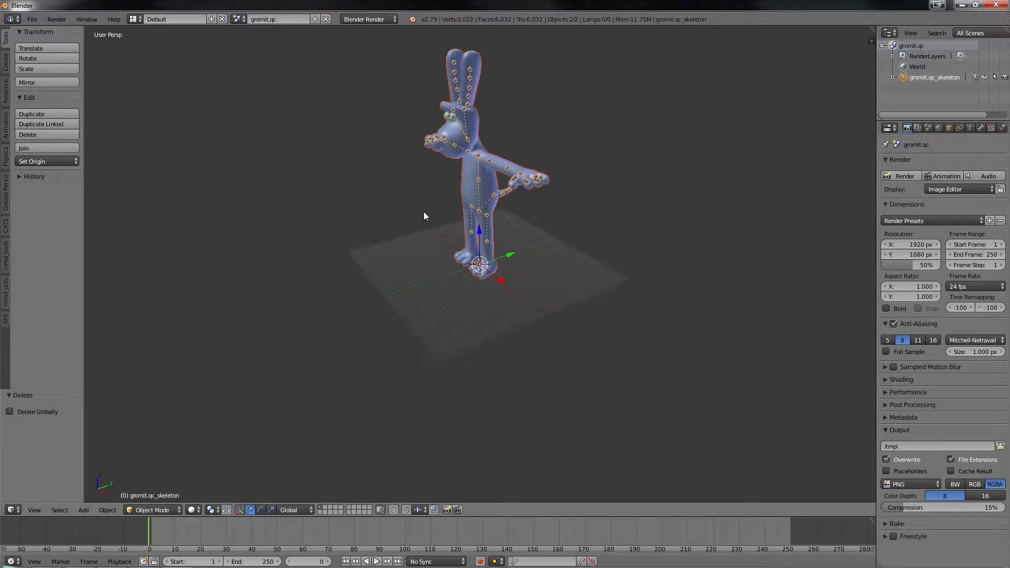
{"action": "scroll", "coordinate": [438, 231], "scroll_direction": "up", "scroll_amount": 7}
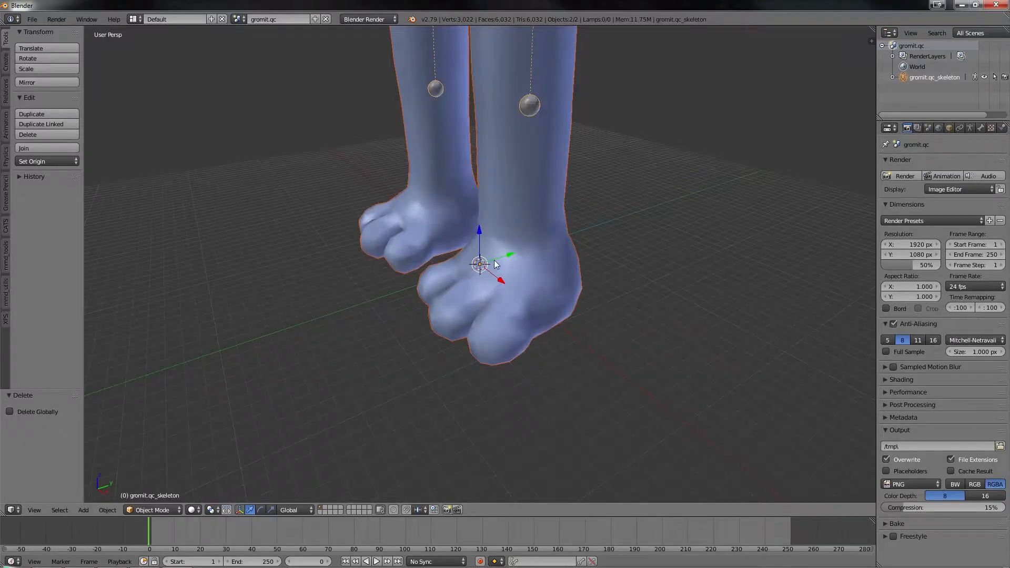
{"action": "scroll", "coordinate": [477, 238], "scroll_direction": "down", "scroll_amount": 6}
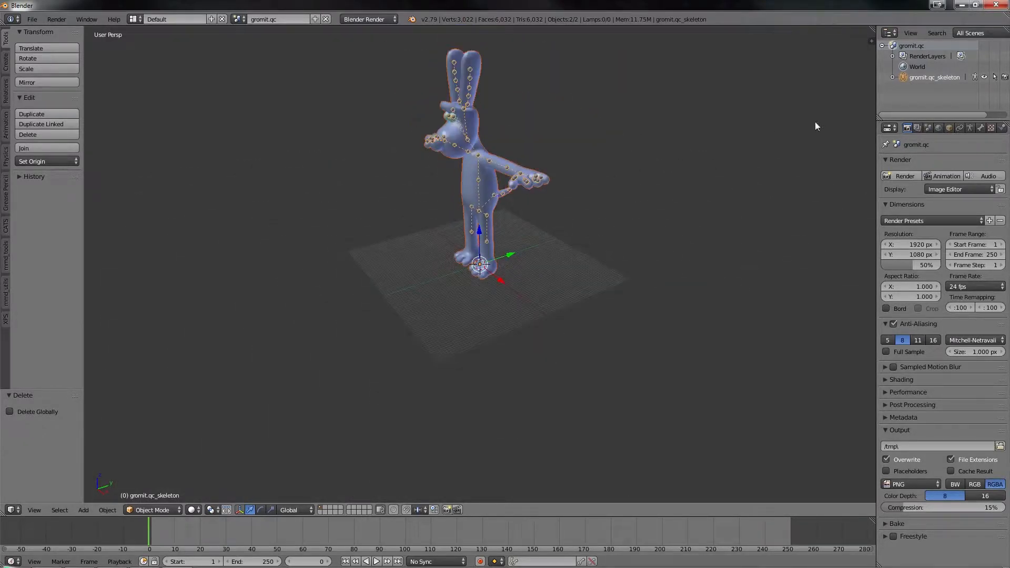
{"action": "left_click", "coordinate": [892, 78]}
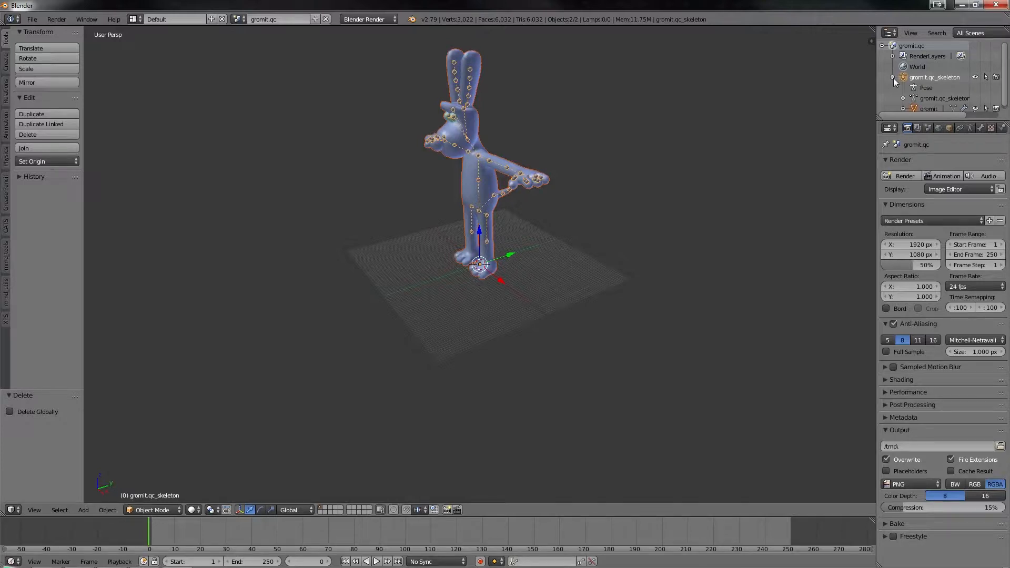
{"action": "scroll", "coordinate": [940, 91], "scroll_direction": "down", "scroll_amount": 1}
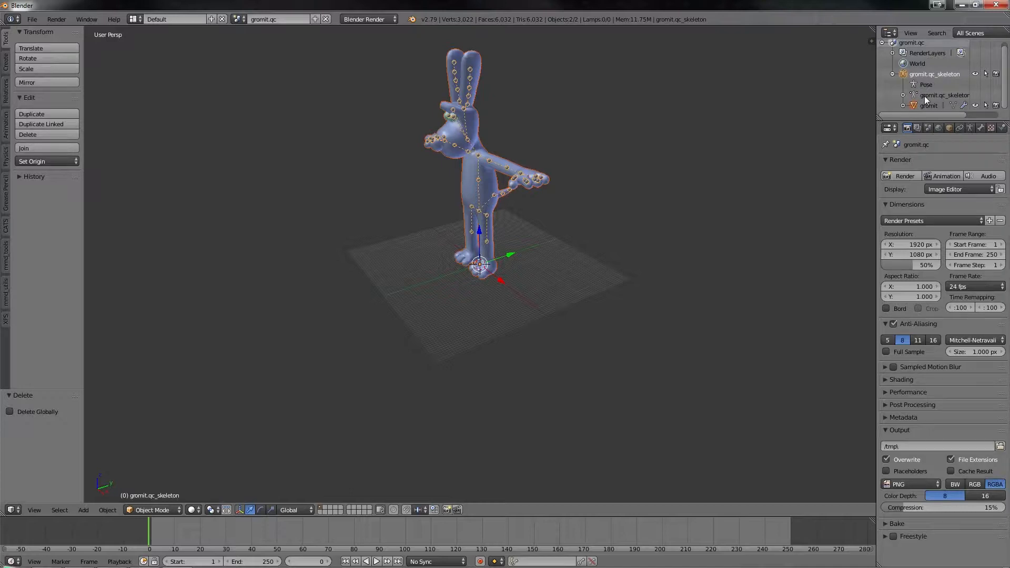
{"action": "right_click", "coordinate": [924, 97]}
{"action": "left_click", "coordinate": [923, 99]}
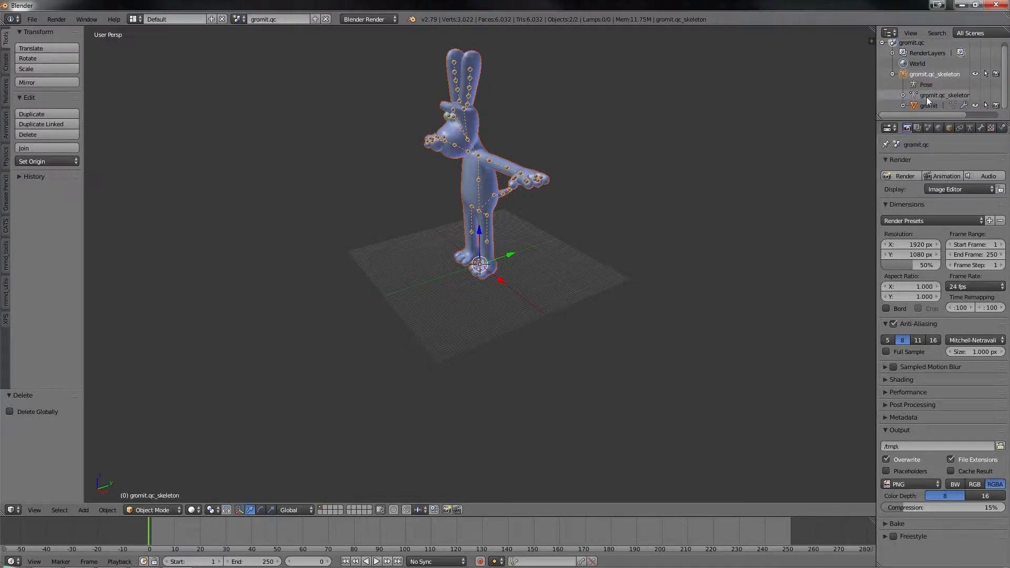
{"action": "right_click", "coordinate": [923, 100]}
{"action": "left_click", "coordinate": [897, 136]}
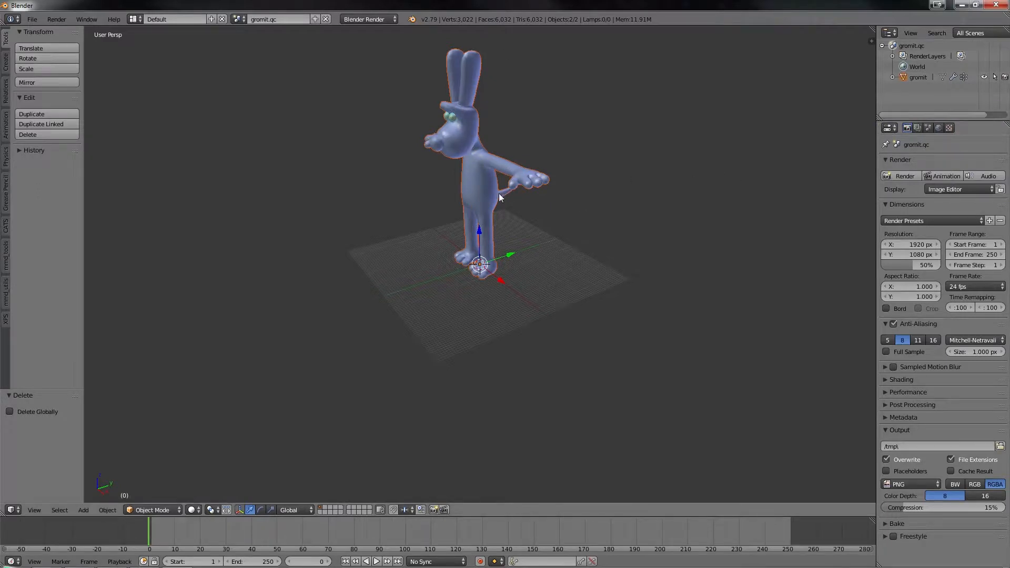
Scale the gromit mesh down uniformly to about 0.065 of its size and check it from the front
{"action": "left_click", "coordinate": [916, 78]}
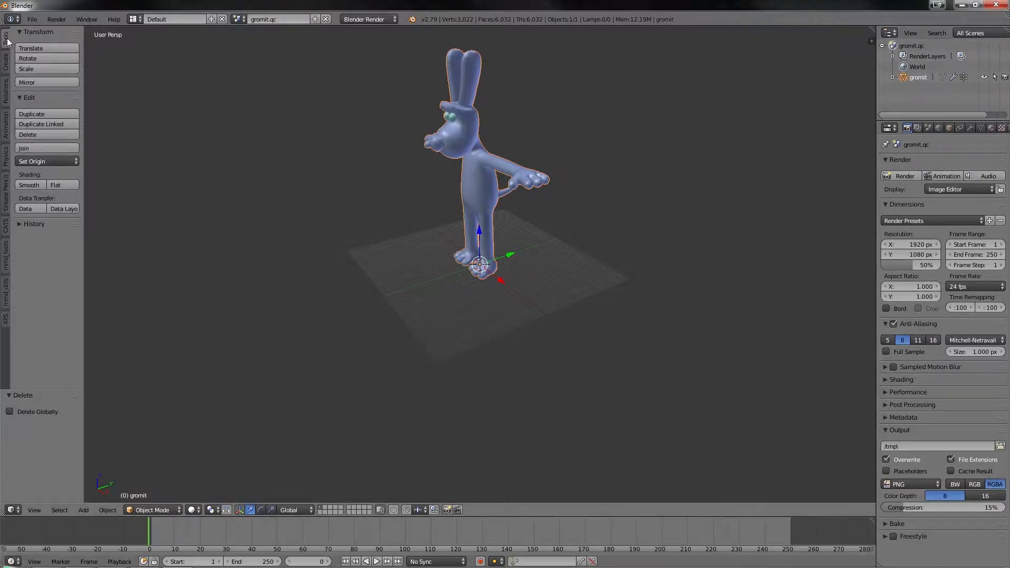
{"action": "left_click", "coordinate": [41, 69]}
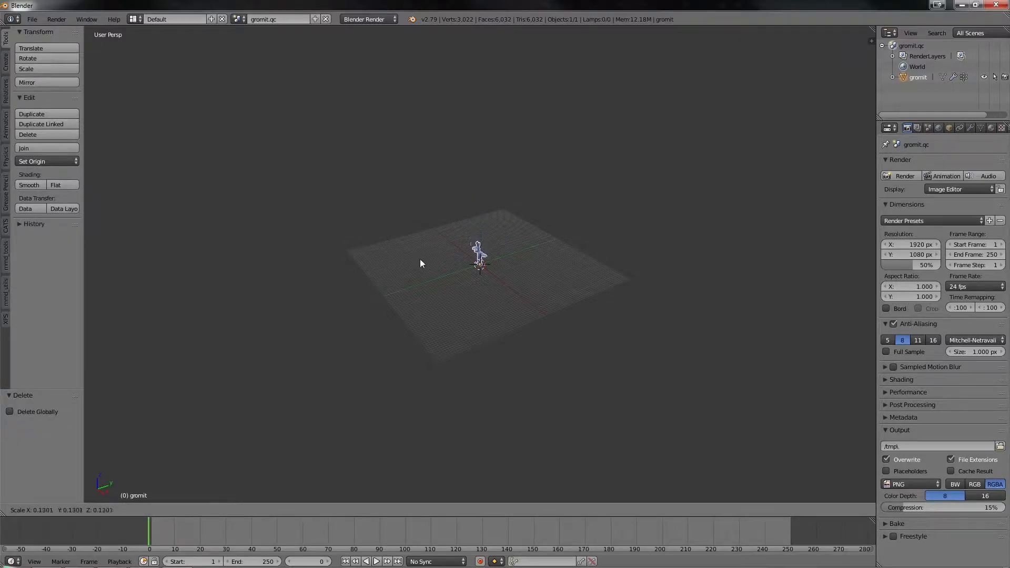
{"action": "left_click", "coordinate": [451, 278]}
{"action": "scroll", "coordinate": [527, 307], "scroll_direction": "up", "scroll_amount": 8}
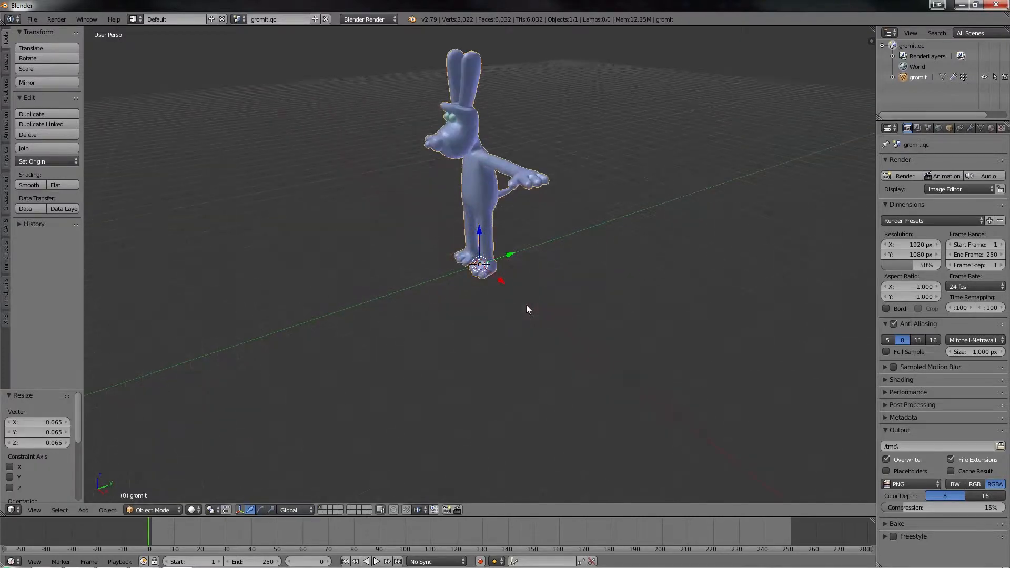
{"action": "middle_click_drag", "start_coordinate": [523, 277], "coordinate": [577, 297]}
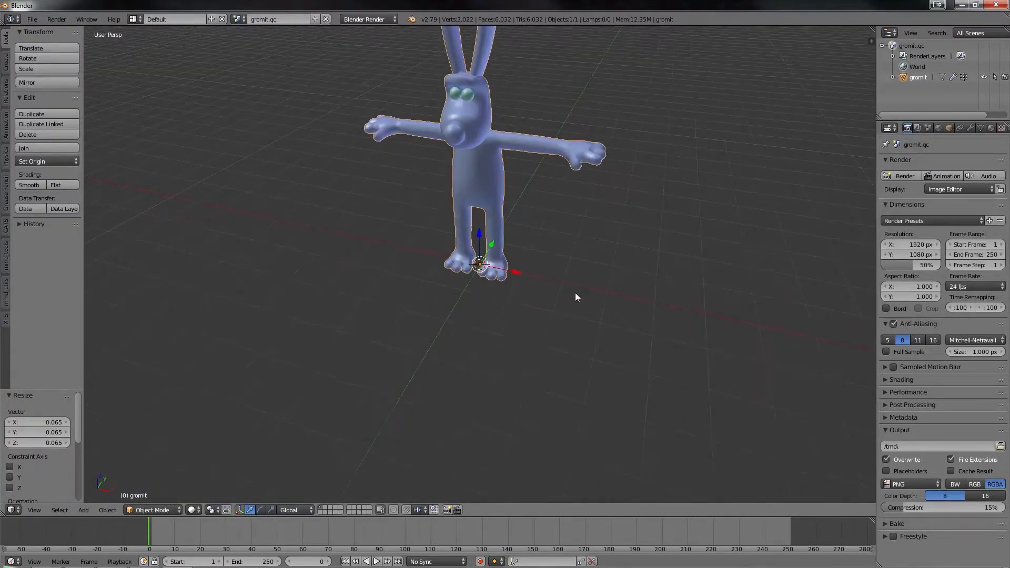
{"action": "middle_click_drag", "start_coordinate": [563, 248], "coordinate": [617, 320]}
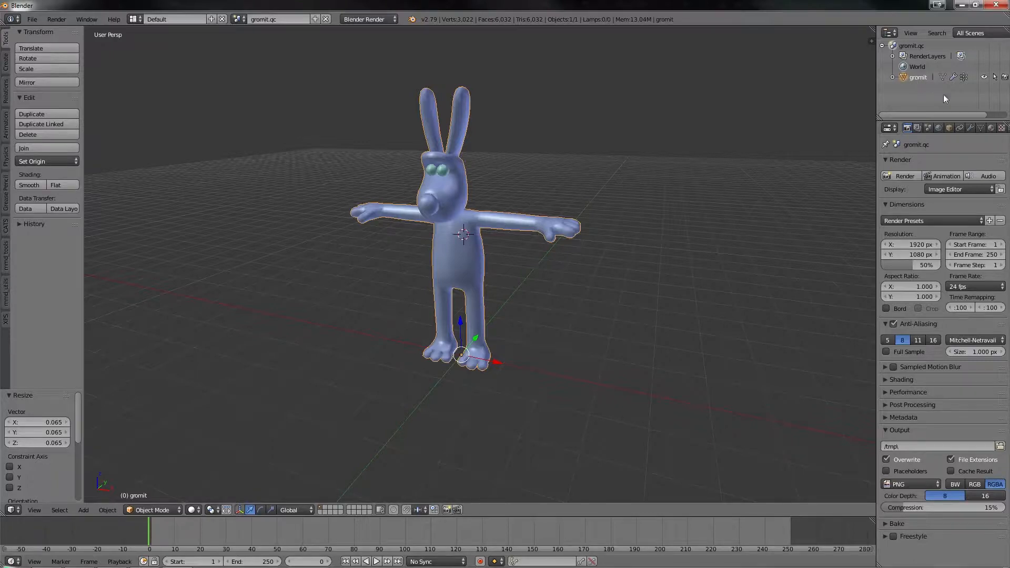
Remove the leftover Armature modifier from the gromit mesh
{"action": "left_click", "coordinate": [970, 128]}
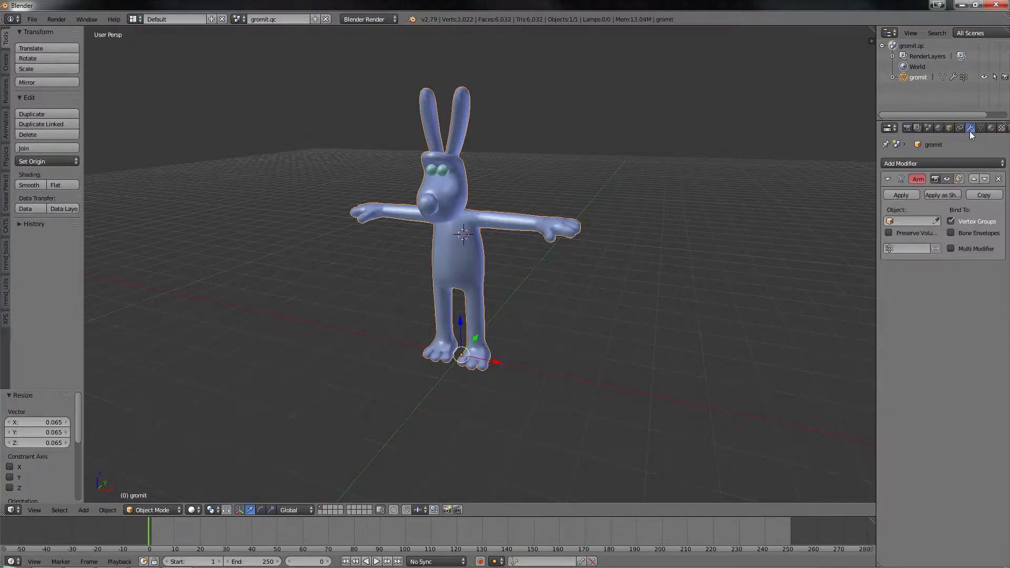
{"action": "left_click", "coordinate": [997, 179]}
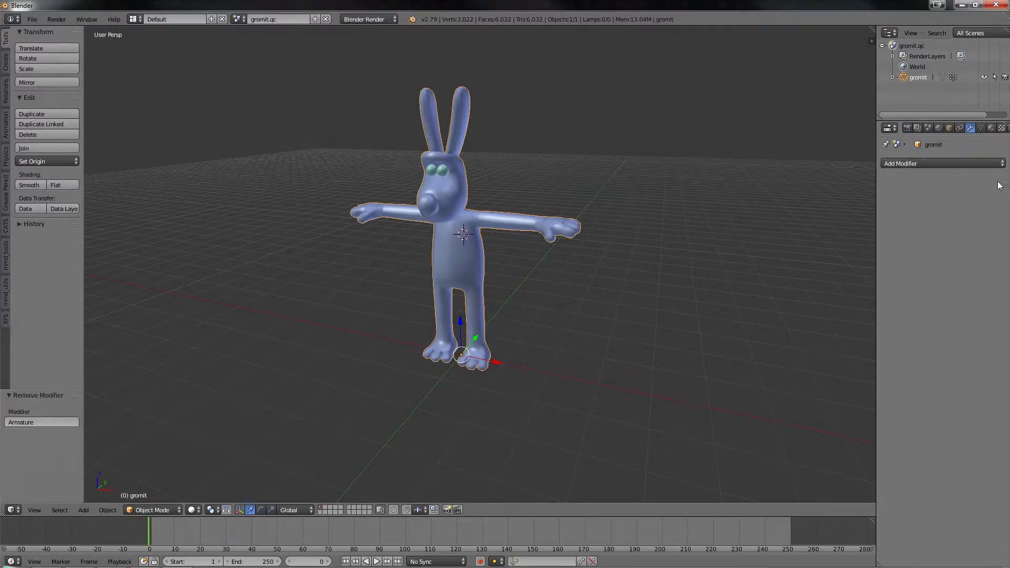
Try a Decimate modifier with different collapse ratios on the gromit mesh, and remove the modifier again
{"action": "left_click", "coordinate": [943, 162]}
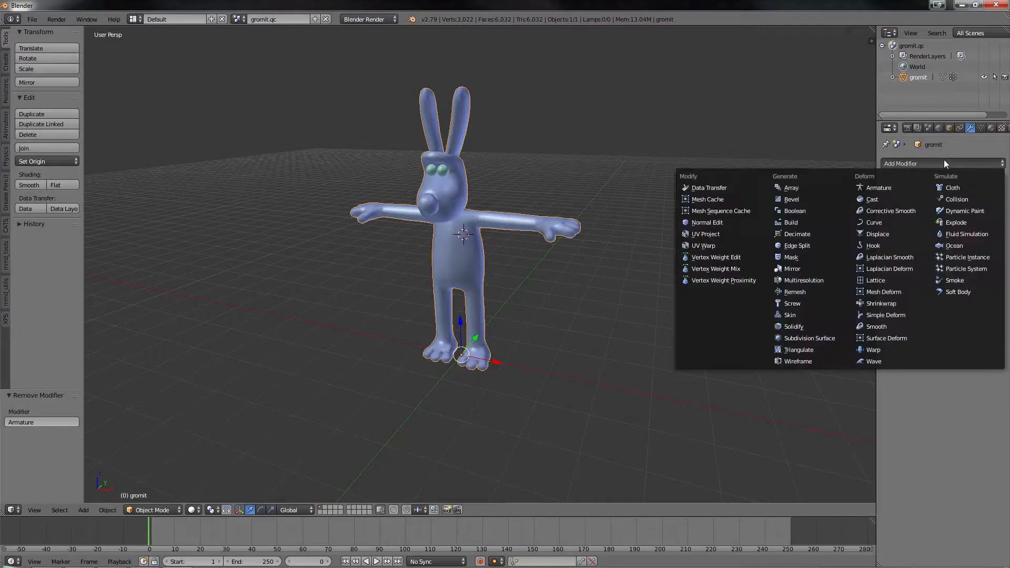
{"action": "left_click", "coordinate": [793, 237]}
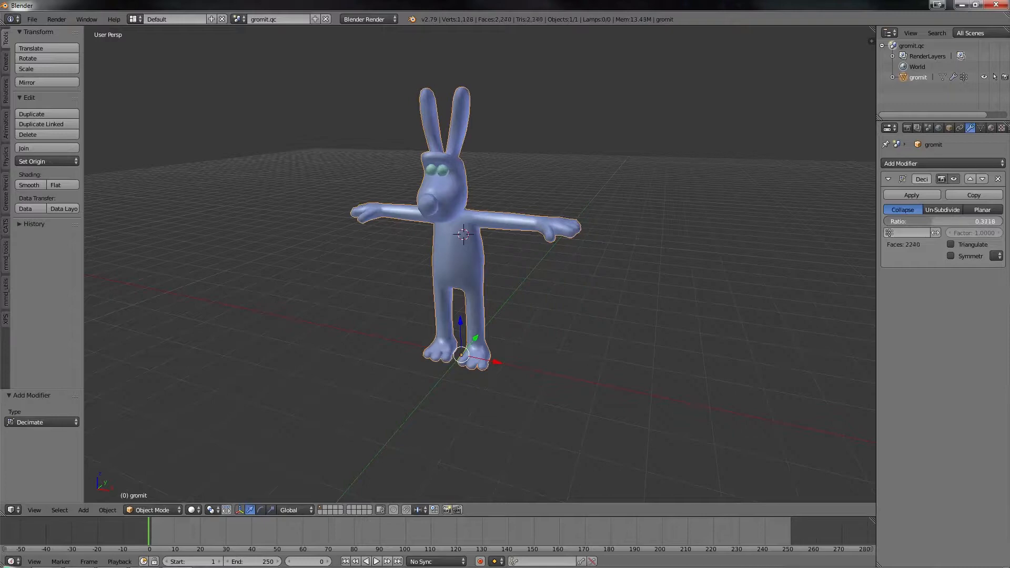
{"action": "mouse_move", "coordinate": [928, 222]}
{"action": "left_mouse_down"}
{"action": "mouse_move", "coordinate": [883, 221]}
{"action": "mouse_move", "coordinate": [937, 221]}
{"action": "left_mouse_up"}
{"action": "left_click_drag", "start_coordinate": [921, 222], "coordinate": [939, 222]}
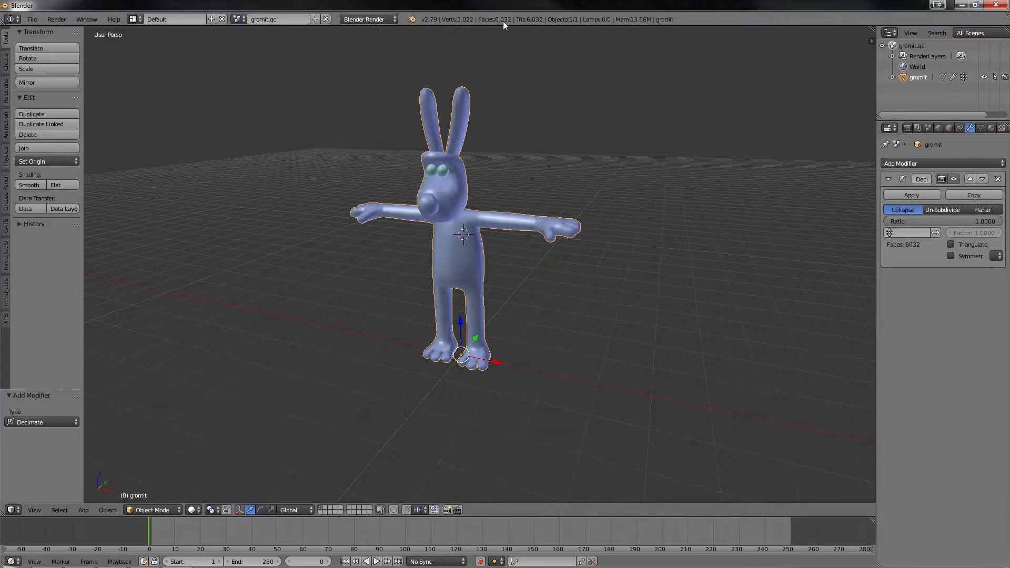
{"action": "mouse_move", "coordinate": [635, 209]}
{"action": "middle_mouse_down"}
{"action": "mouse_move", "coordinate": [439, 229]}
{"action": "mouse_move", "coordinate": [621, 219]}
{"action": "middle_mouse_up"}
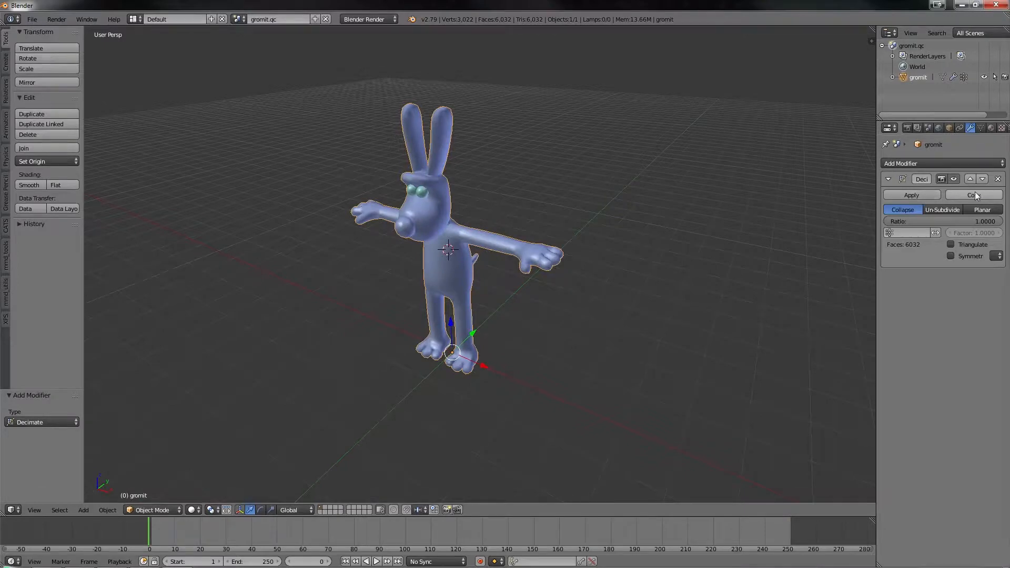
{"action": "left_click", "coordinate": [998, 179]}
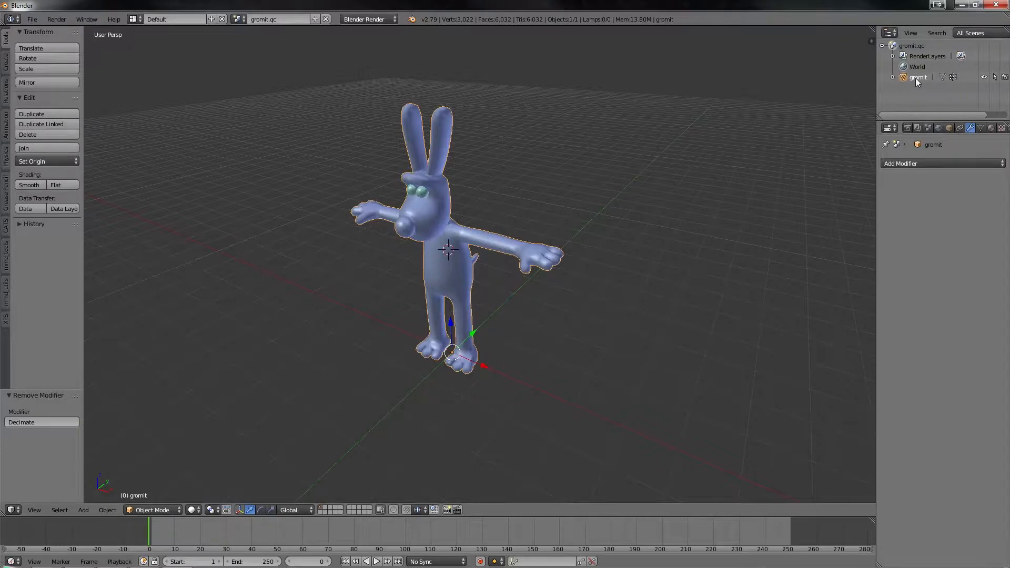
Export the model in FBX format as untitled.fbx into the All Might\models\hellinspector\gromit folder
{"action": "middle_click_drag", "start_coordinate": [843, 175], "coordinate": [847, 174]}
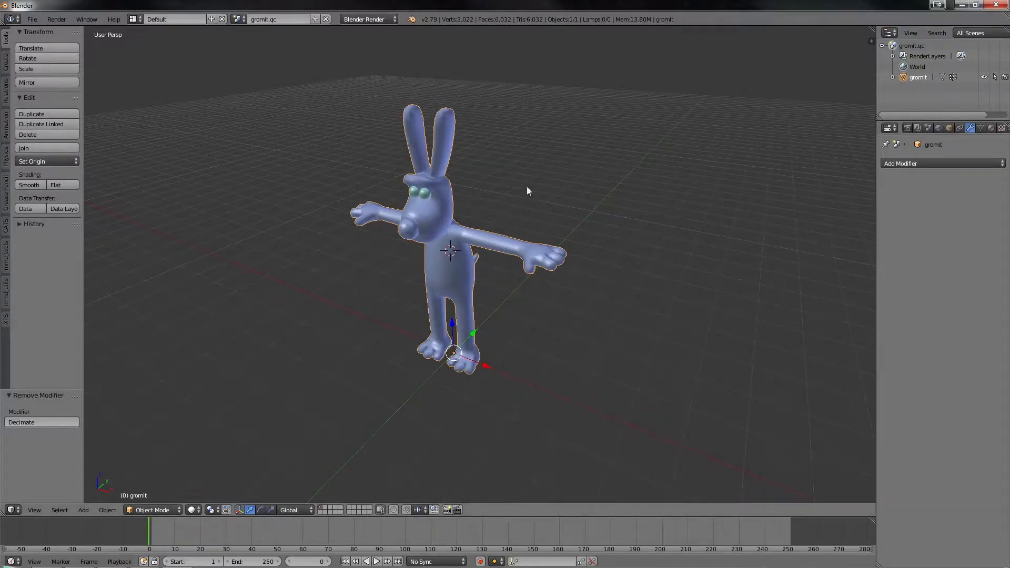
{"action": "middle_click_drag", "start_coordinate": [500, 194], "coordinate": [569, 190]}
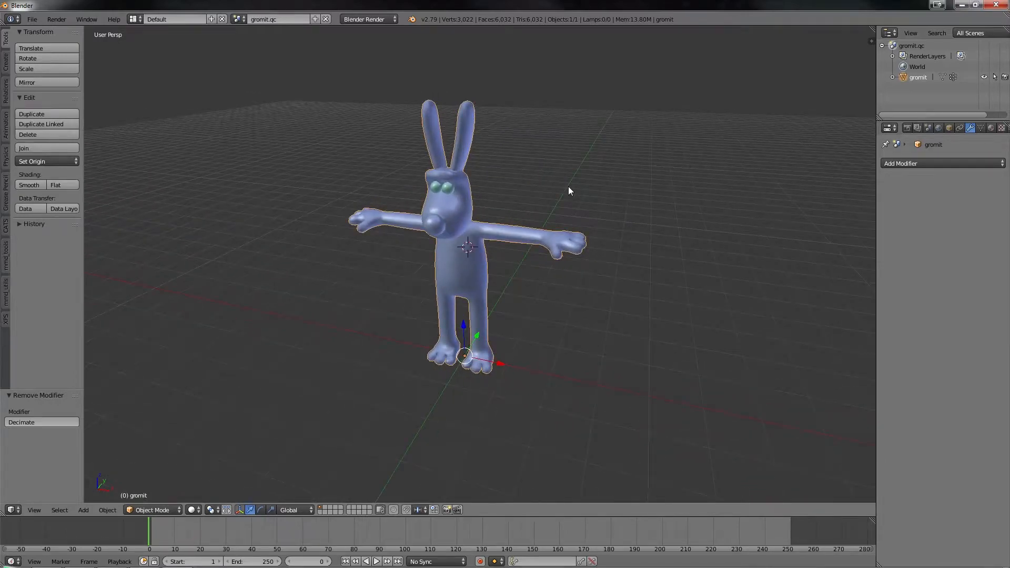
{"action": "left_click", "coordinate": [33, 19]}
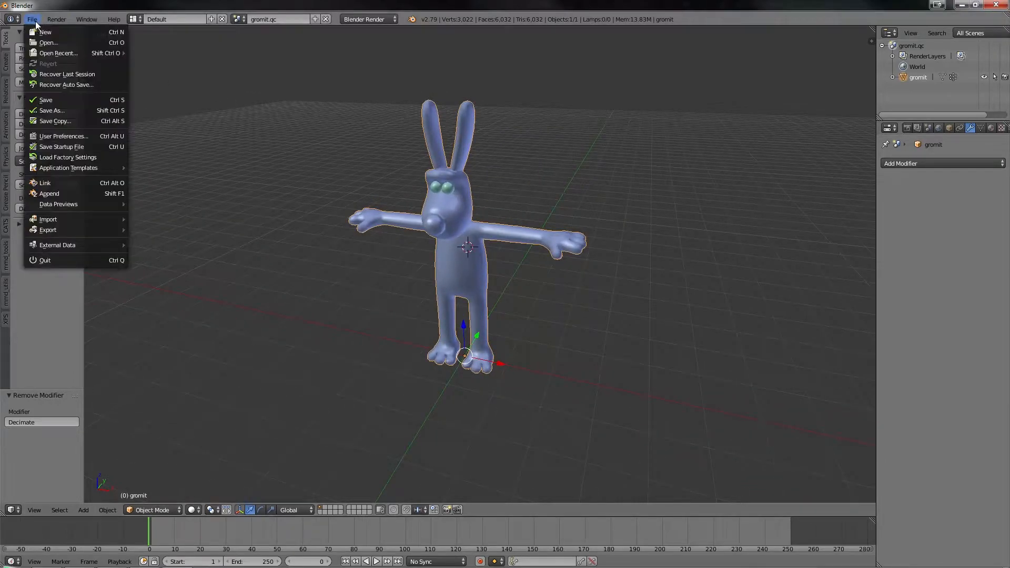
{"action": "mouse_move", "coordinate": [72, 232]}
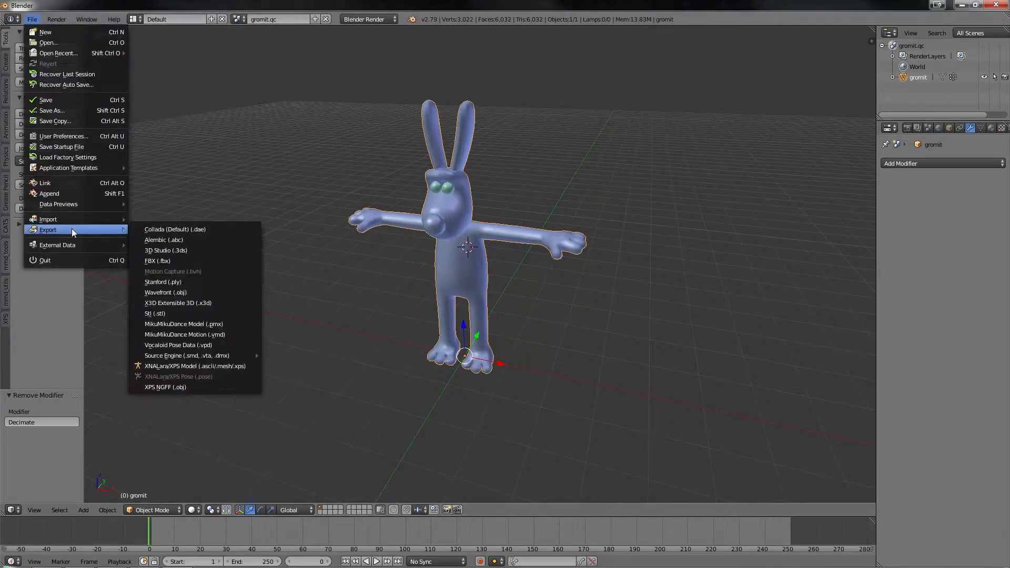
{"action": "left_click", "coordinate": [177, 260]}
{"action": "left_click", "coordinate": [141, 72]}
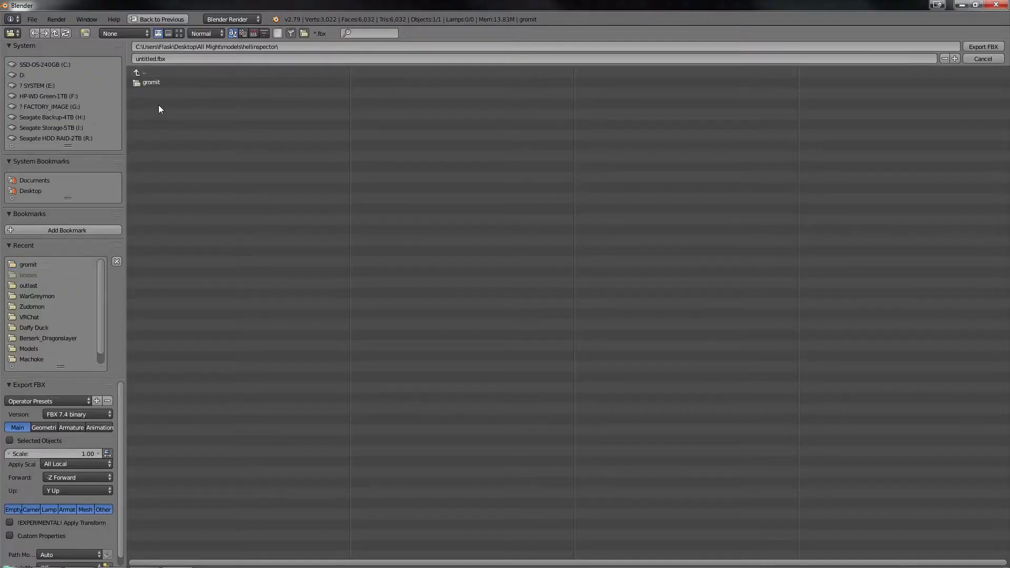
{"action": "left_click", "coordinate": [147, 83]}
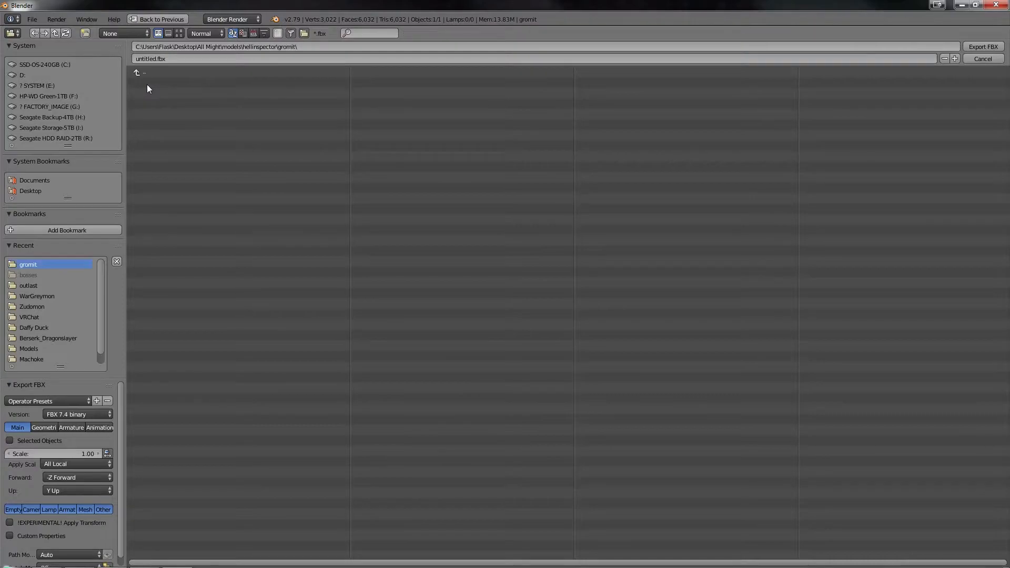
{"action": "left_click", "coordinate": [976, 47]}
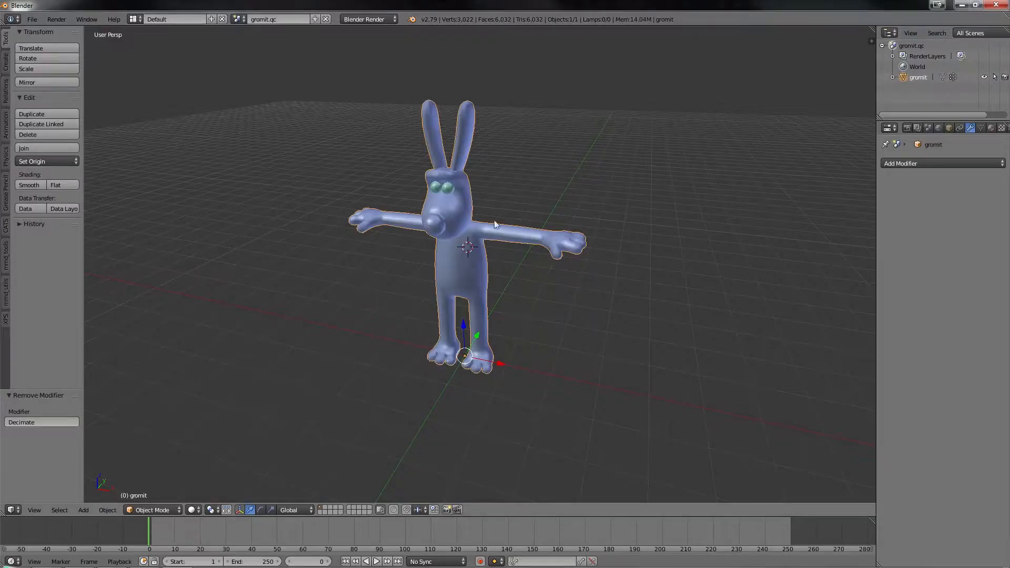
Minimize Blender, switch to the Mixamo page in the browser and start a character upload
{"action": "mouse_move", "coordinate": [691, 203]}
{"action": "middle_mouse_down"}
{"action": "mouse_move", "coordinate": [638, 206]}
{"action": "mouse_move", "coordinate": [691, 203]}
{"action": "middle_mouse_up"}
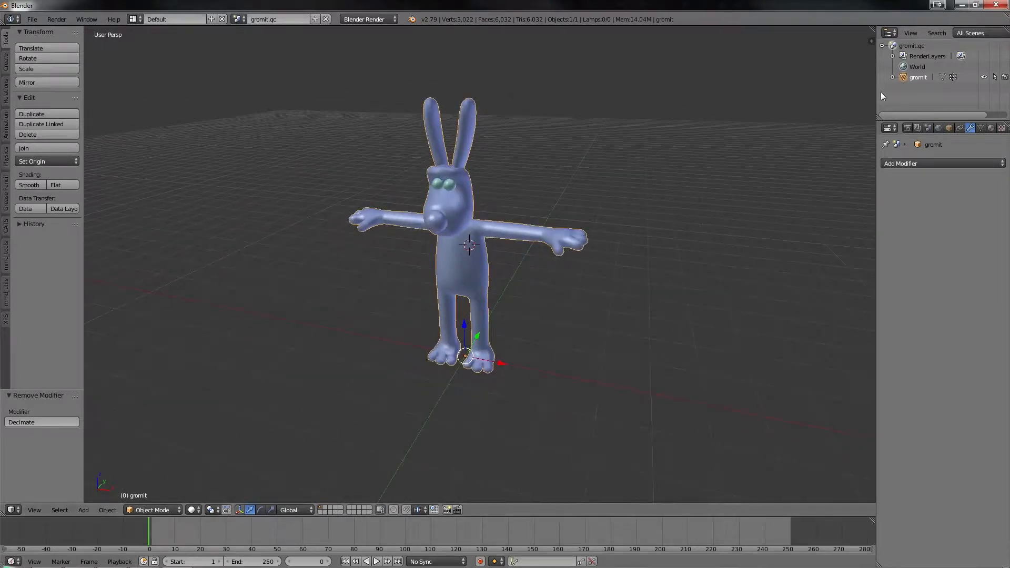
{"action": "left_click", "coordinate": [960, 5]}
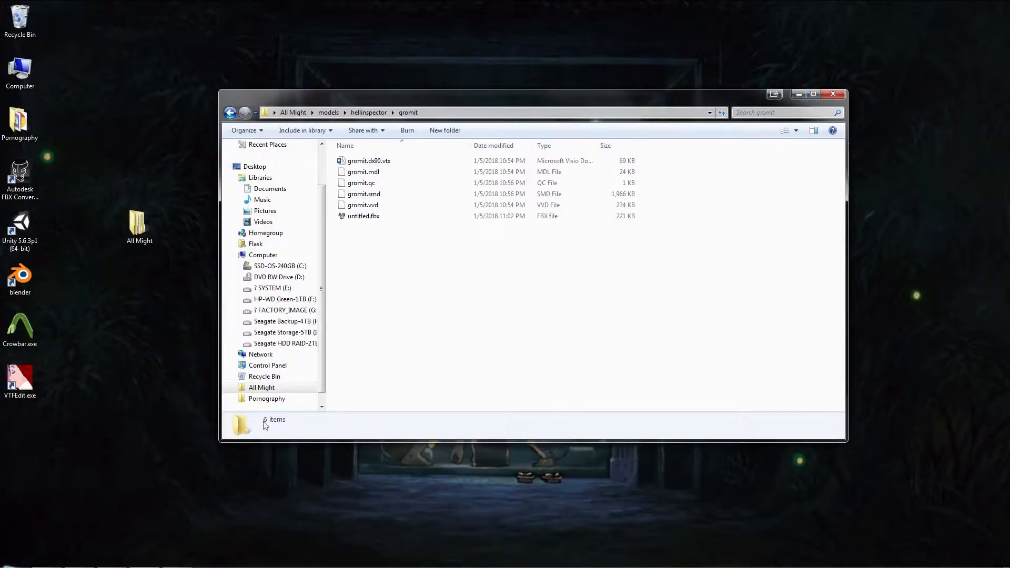
{"action": "left_click", "coordinate": [74, 557]}
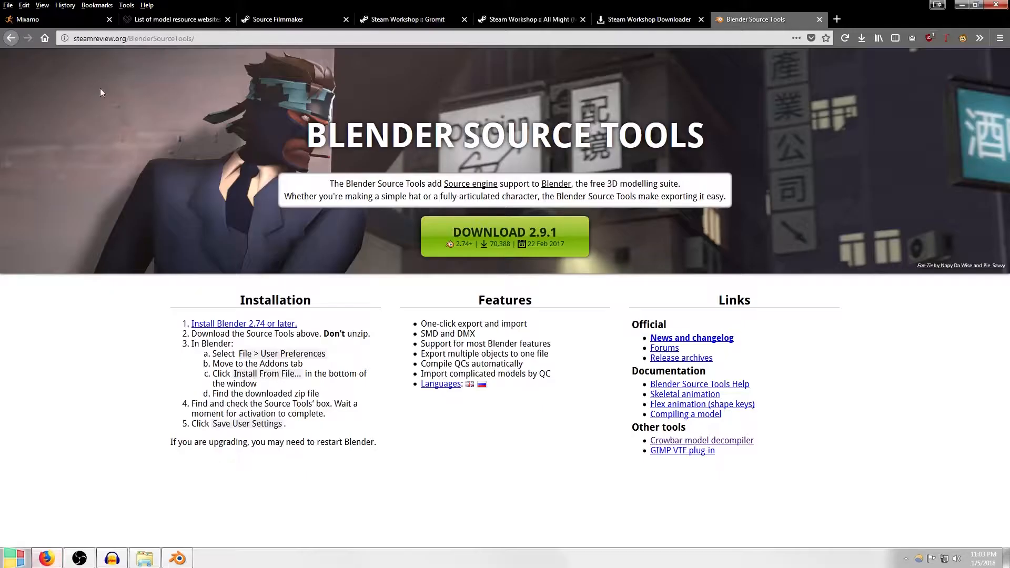
{"action": "left_click", "coordinate": [33, 23]}
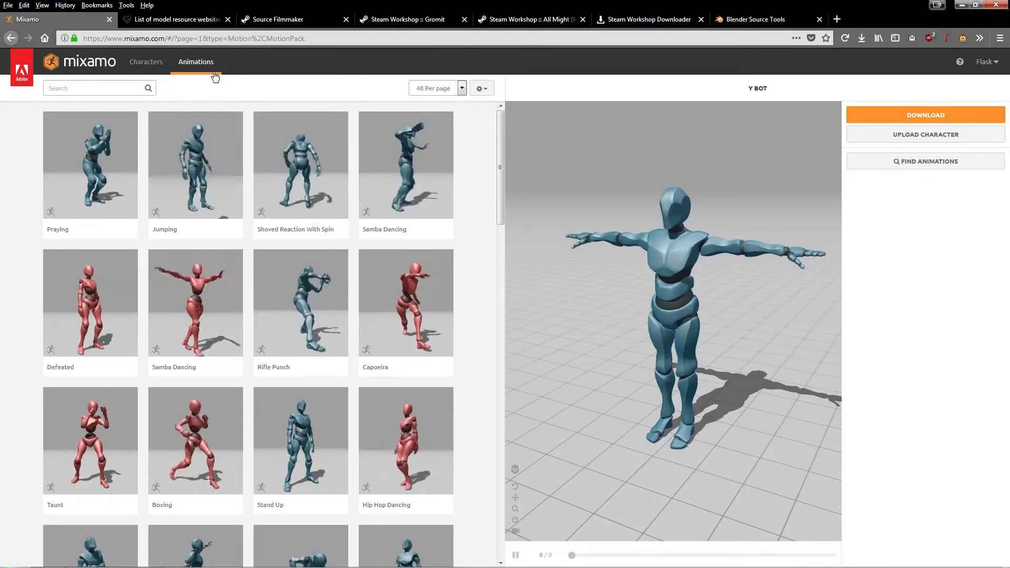
{"action": "left_click", "coordinate": [915, 137]}
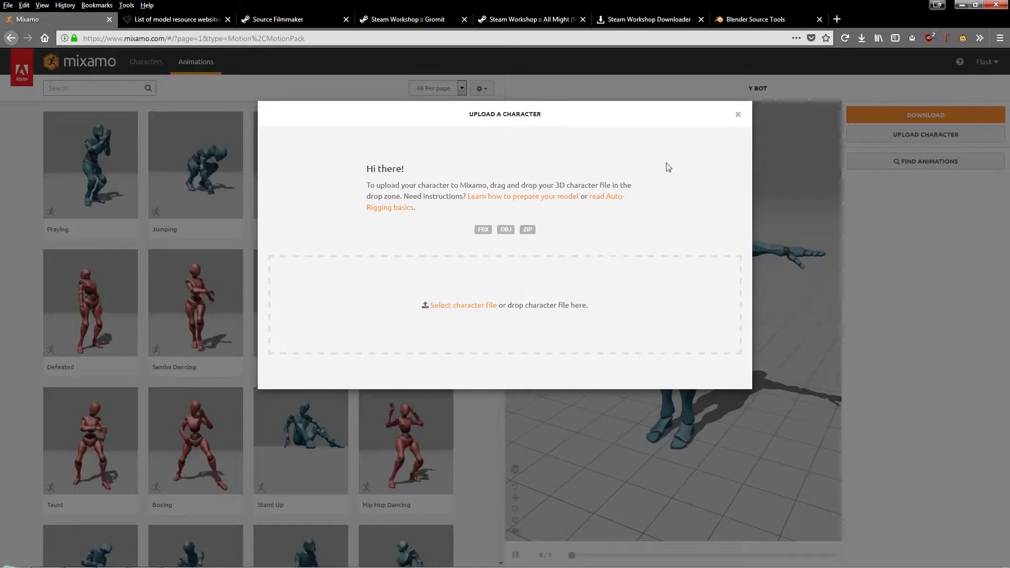
Browse to All Might\models\hellinspector\gromit for the character file and rename untitled.fbx as Gromit.fbx
{"action": "left_click", "coordinate": [479, 307]}
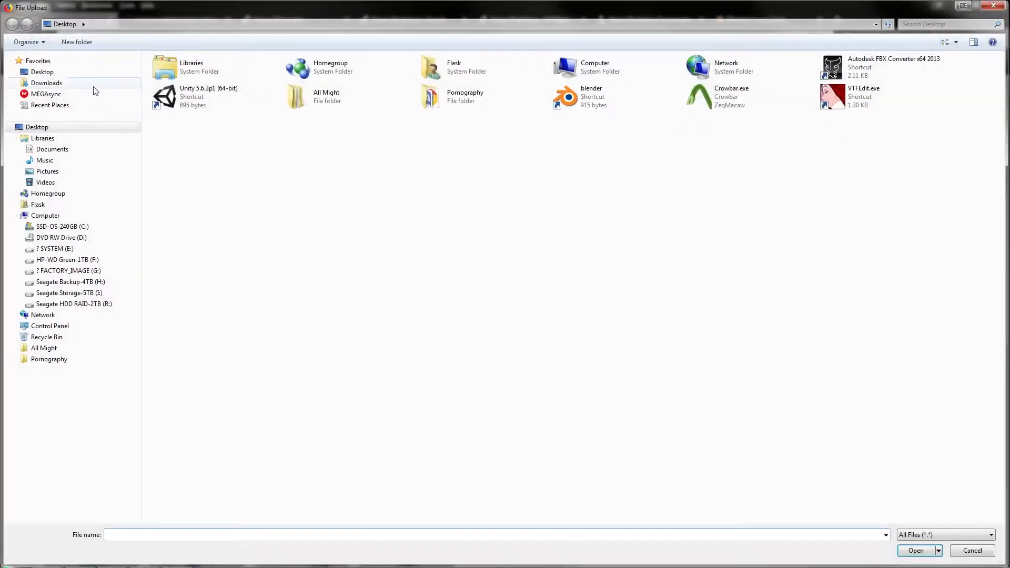
{"action": "double_click", "coordinate": [324, 98]}
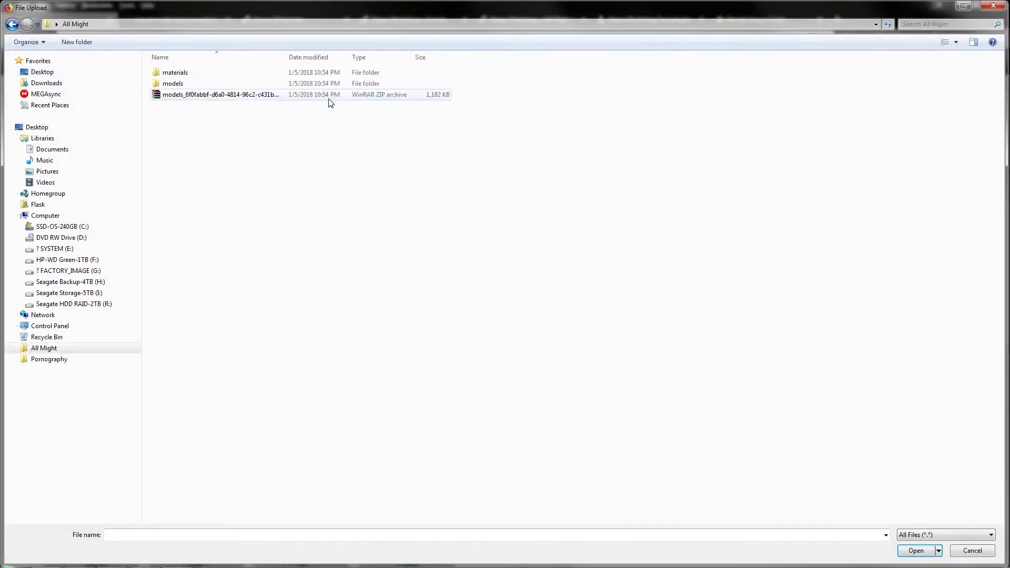
{"action": "double_click", "coordinate": [191, 85]}
{"action": "double_click", "coordinate": [189, 75]}
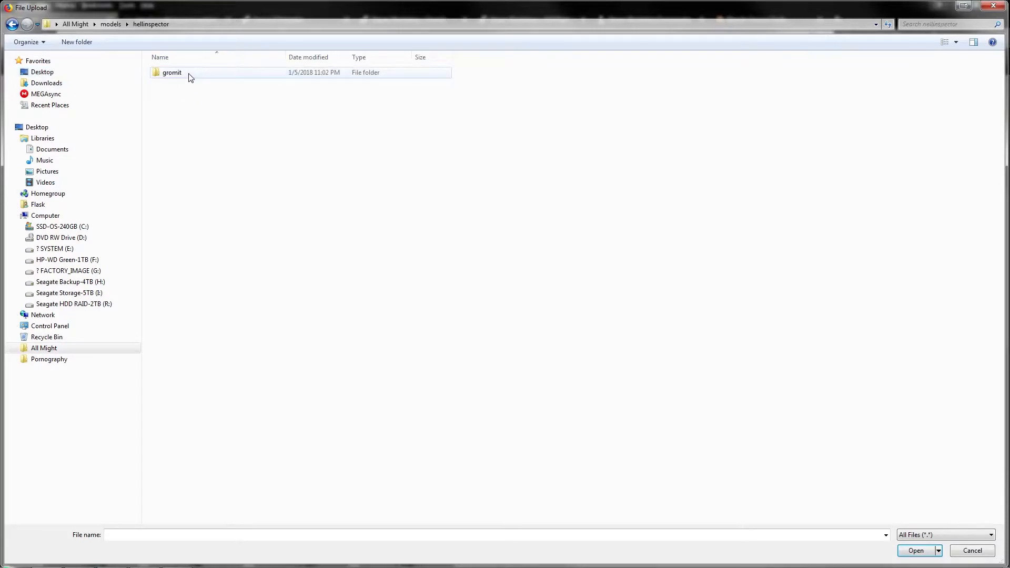
{"action": "double_click", "coordinate": [190, 74]}
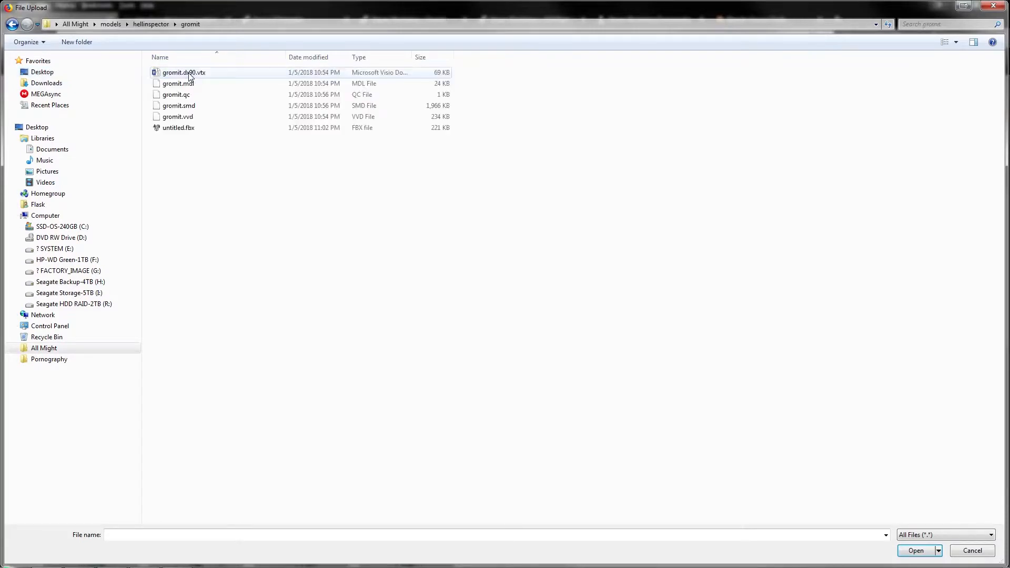
{"action": "right_click", "coordinate": [184, 131]}
{"action": "left_click", "coordinate": [213, 329]}
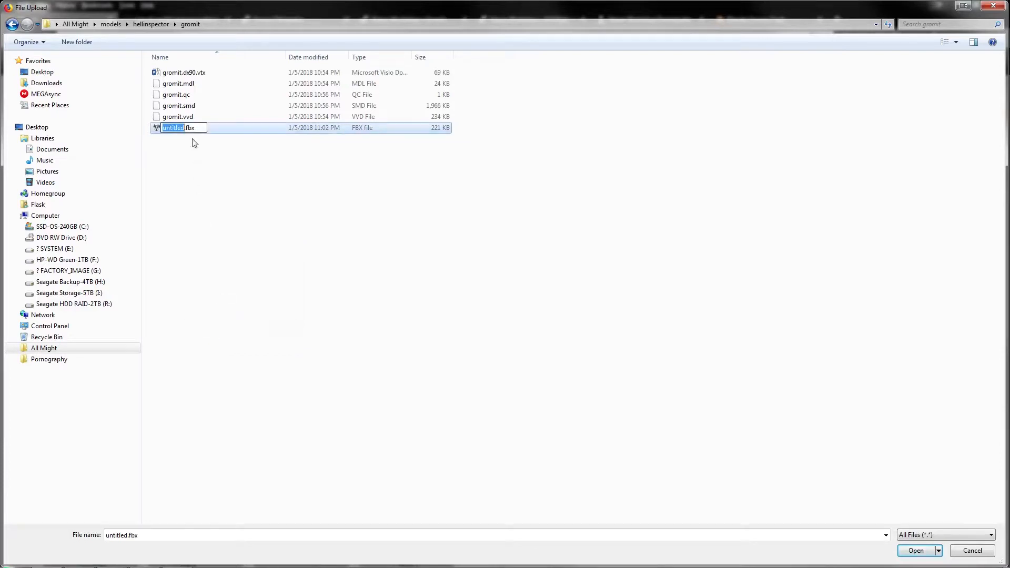
{"action": "left_click", "coordinate": [298, 219]}
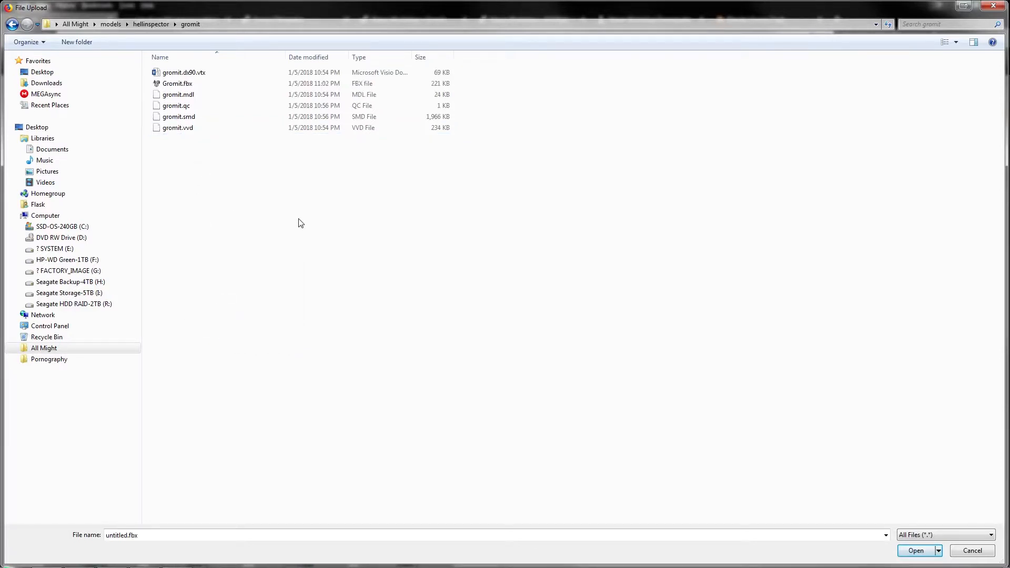
Upload Gromit.fbx to the Auto-Rigger, rotate the character through a full turn and accept its front-facing orientation
{"action": "double_click", "coordinate": [179, 86]}
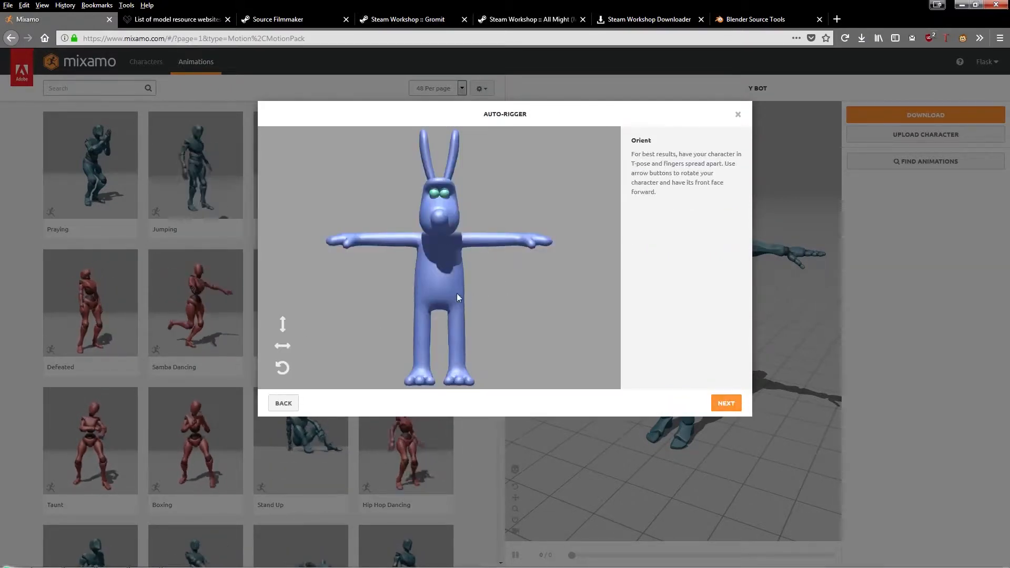
{"action": "left_click", "coordinate": [286, 346]}
{"action": "left_click", "coordinate": [287, 347]}
{"action": "left_click", "coordinate": [287, 347]}
{"action": "left_click", "coordinate": [286, 347]}
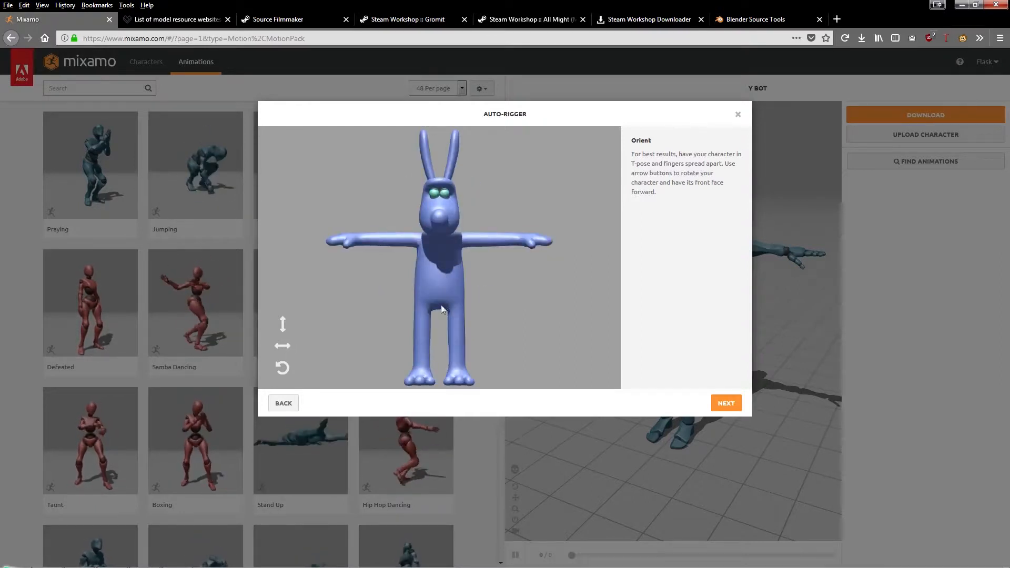
{"action": "left_click", "coordinate": [726, 403]}
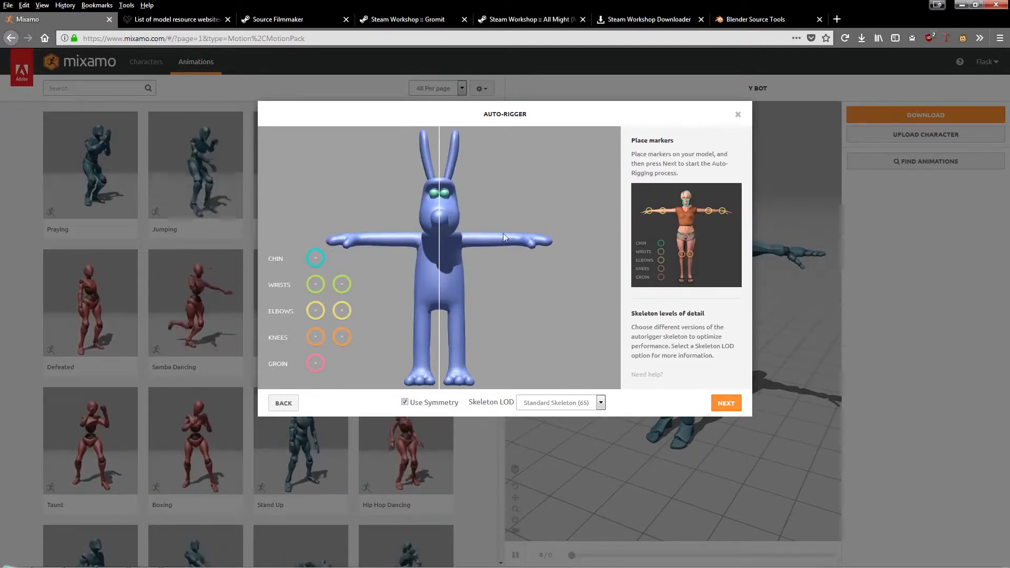
Place the Auto-Rigger's chin, wrist, elbow, knee and groin markers on Gromit with symmetry enabled and run the rigging with the Standard Skeleton (65)
{"action": "left_click_drag", "start_coordinate": [316, 258], "coordinate": [442, 237]}
{"action": "left_click_drag", "start_coordinate": [316, 285], "coordinate": [360, 243]}
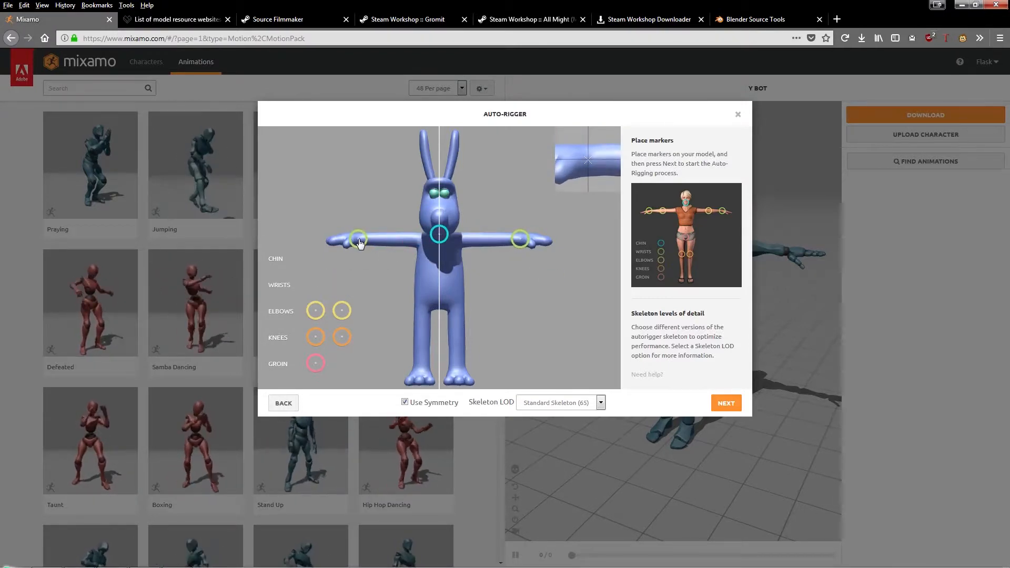
{"action": "left_click_drag", "start_coordinate": [358, 241], "coordinate": [359, 241]}
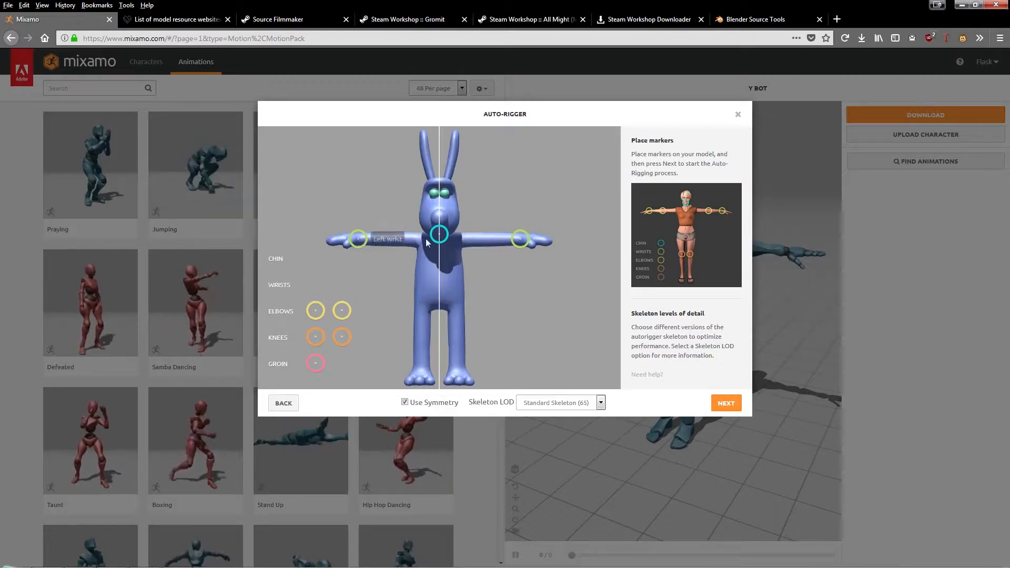
{"action": "left_click_drag", "start_coordinate": [339, 310], "coordinate": [390, 242]}
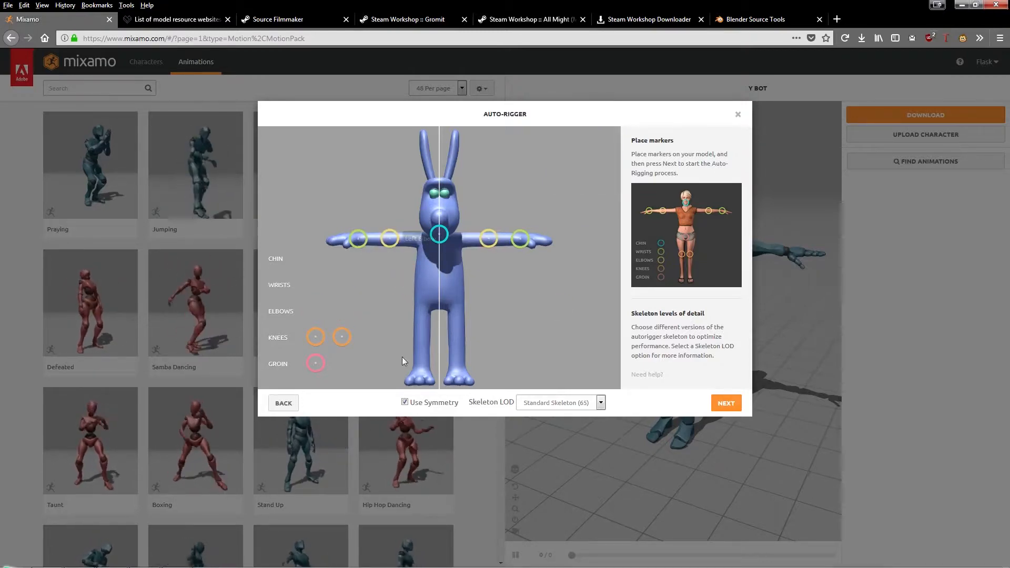
{"action": "left_click_drag", "start_coordinate": [340, 337], "coordinate": [424, 340]}
{"action": "left_click_drag", "start_coordinate": [316, 364], "coordinate": [441, 309]}
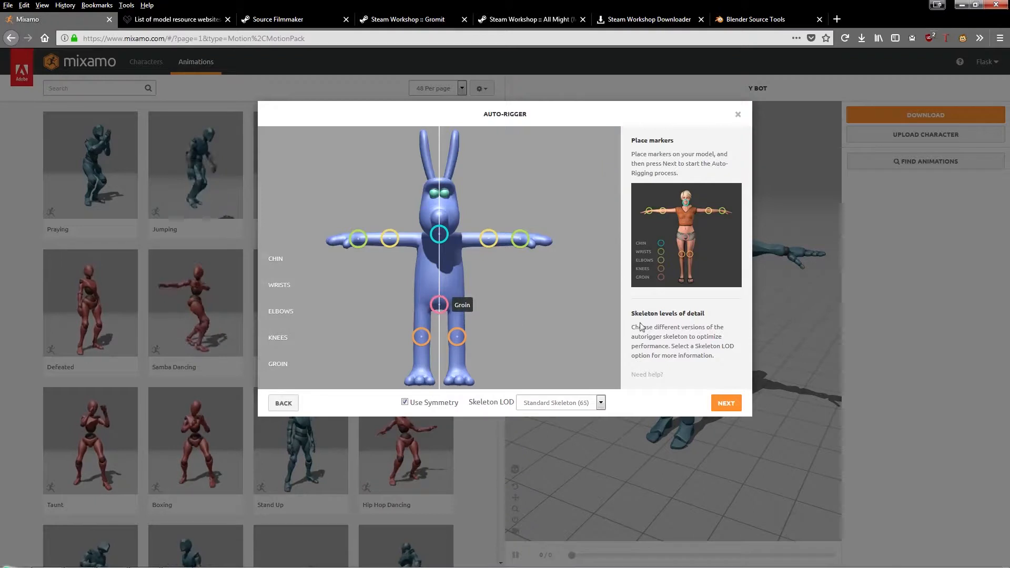
{"action": "left_click", "coordinate": [711, 403]}
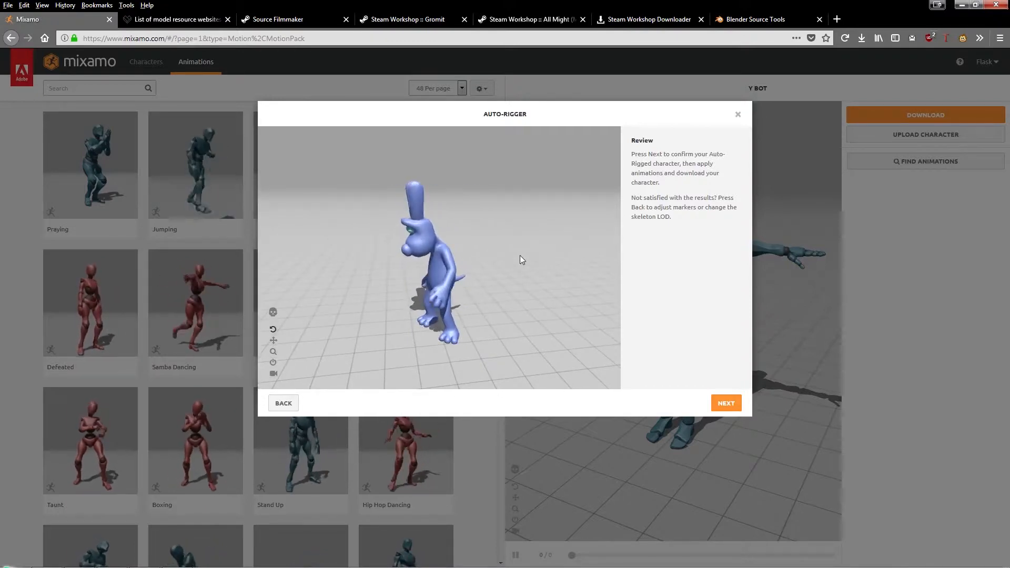
Review the rigged Gromit preview, accept it and proceed with it as the new character
{"action": "mouse_move", "coordinate": [520, 255]}
{"action": "left_mouse_down"}
{"action": "mouse_move", "coordinate": [469, 245]}
{"action": "mouse_move", "coordinate": [531, 248]}
{"action": "left_mouse_up"}
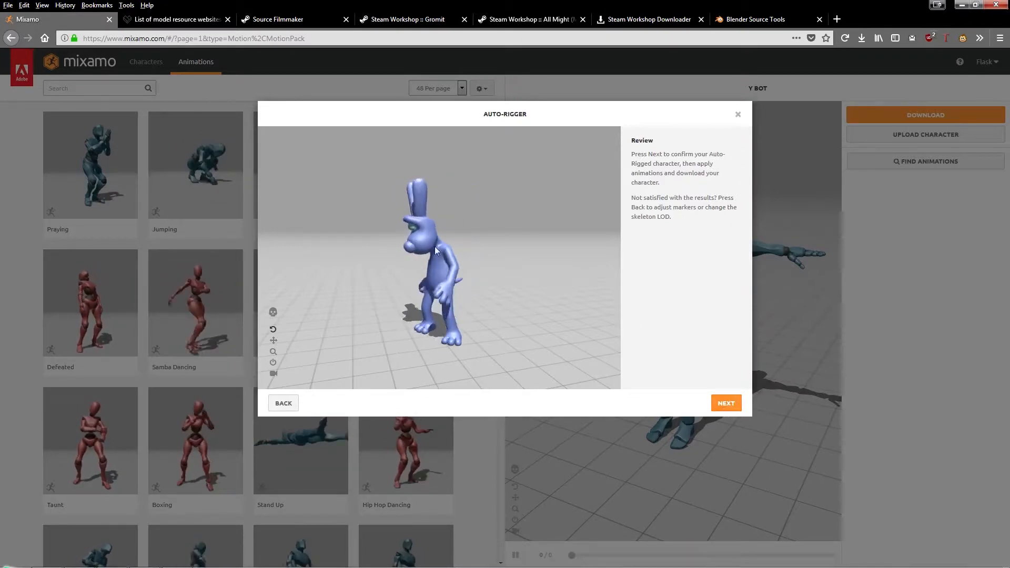
{"action": "left_click", "coordinate": [729, 404]}
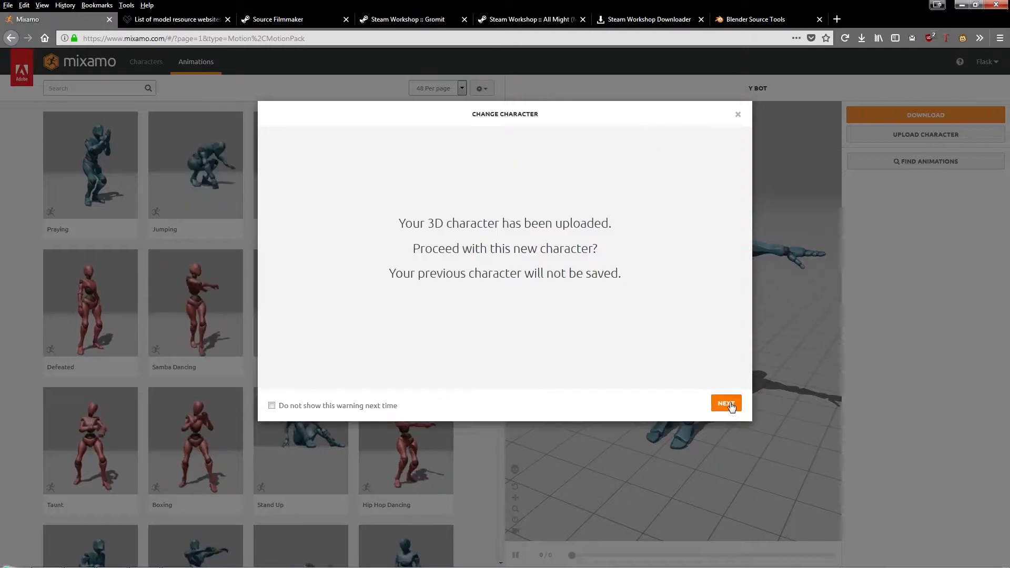
{"action": "left_click", "coordinate": [730, 404]}
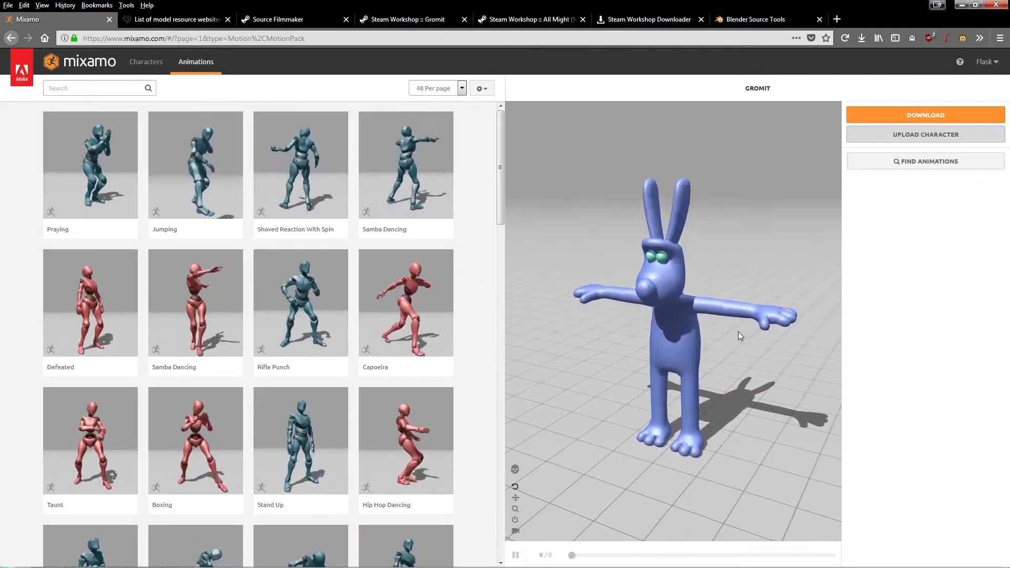
Download the rigged character in FBX format in T-pose and save it as Gromit_reboned.fbx in All Might\models\hellinspector\gromit
{"action": "left_click", "coordinate": [925, 115]}
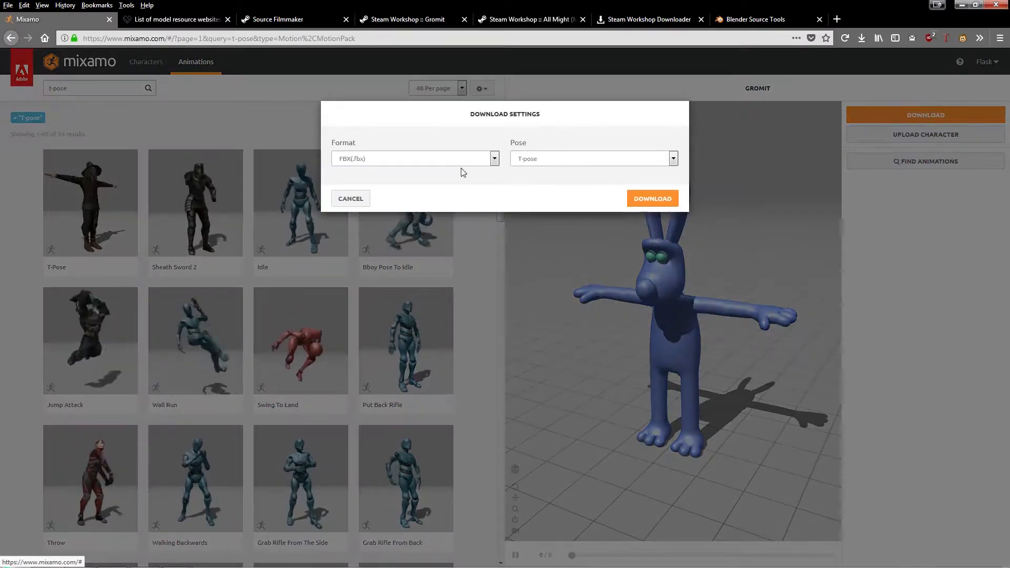
{"action": "left_click", "coordinate": [356, 159]}
{"action": "left_click", "coordinate": [392, 146]}
{"action": "left_click", "coordinate": [646, 198]}
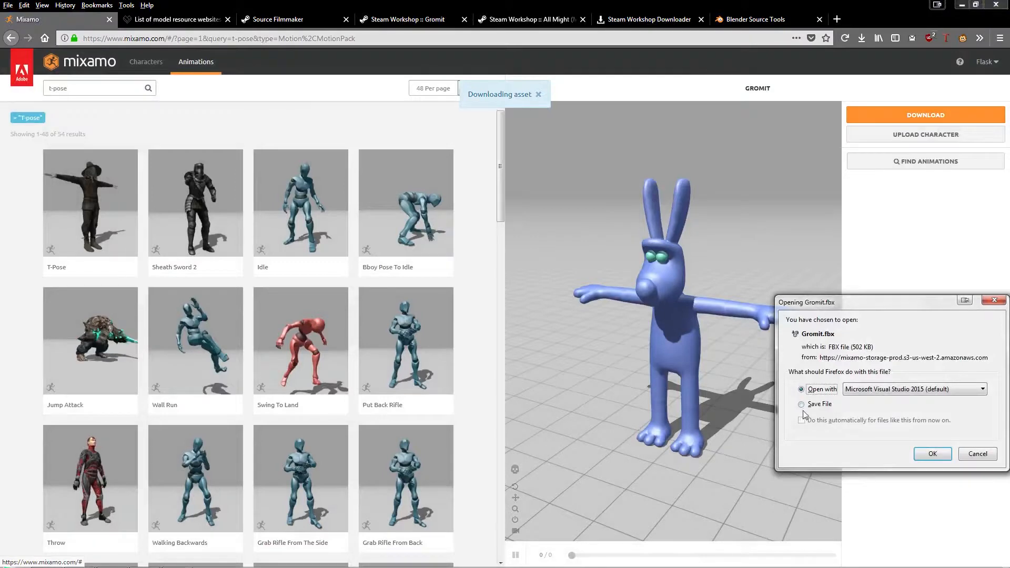
{"action": "left_click", "coordinate": [932, 455]}
{"action": "type", "text": "_"}
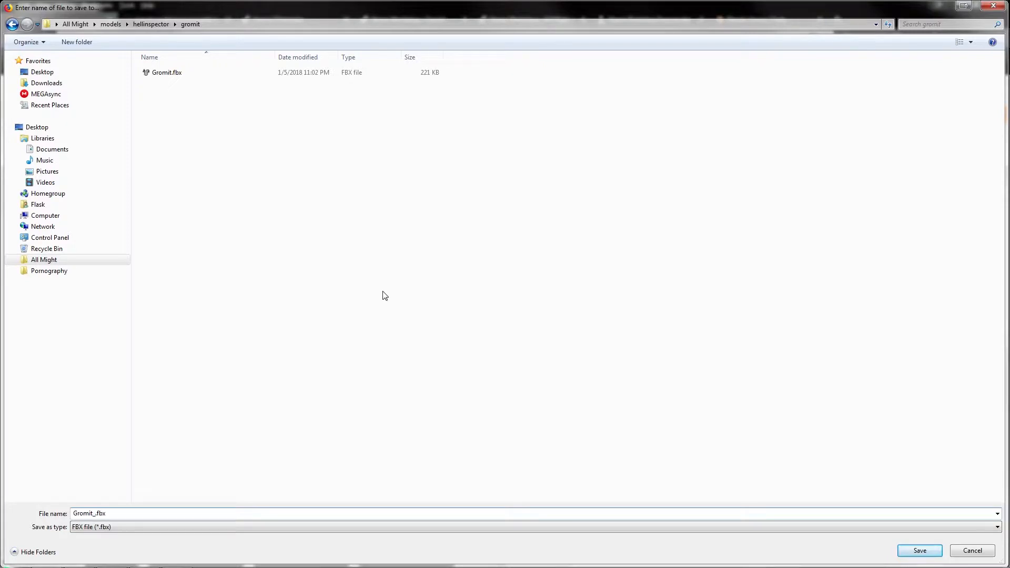
{"action": "type", "text": "reboned"}
{"action": "left_click", "coordinate": [919, 551]}
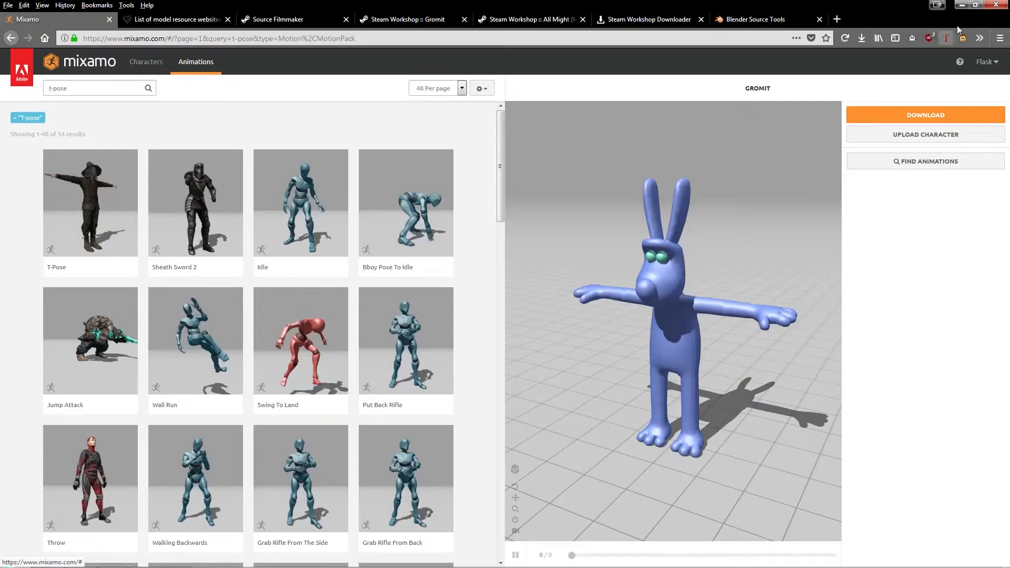
Minimize the browser, start Unity 5.6.3p1 and create a new 3D project named Gromit
{"action": "left_click", "coordinate": [960, 5]}
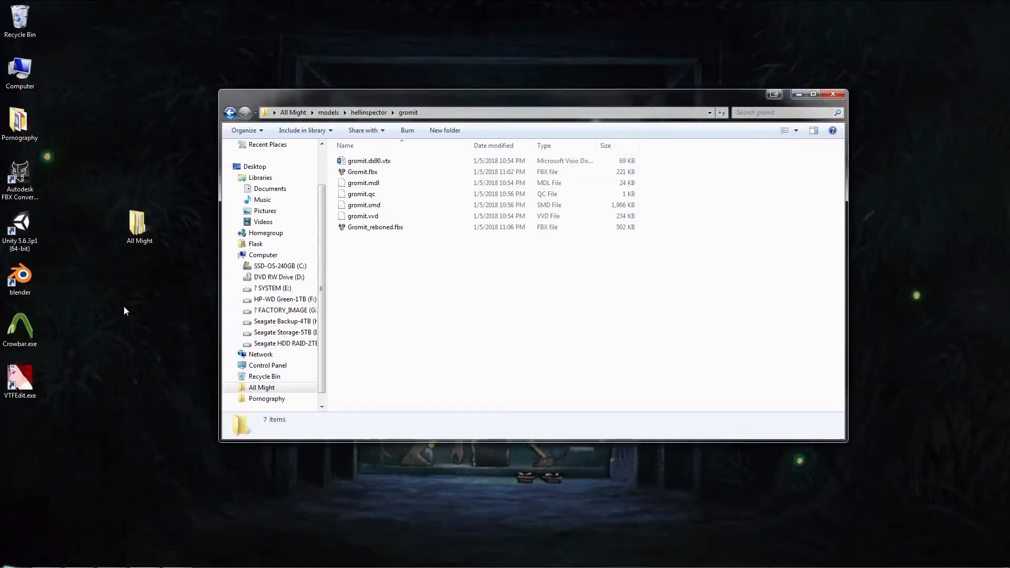
{"action": "double_click", "coordinate": [28, 234]}
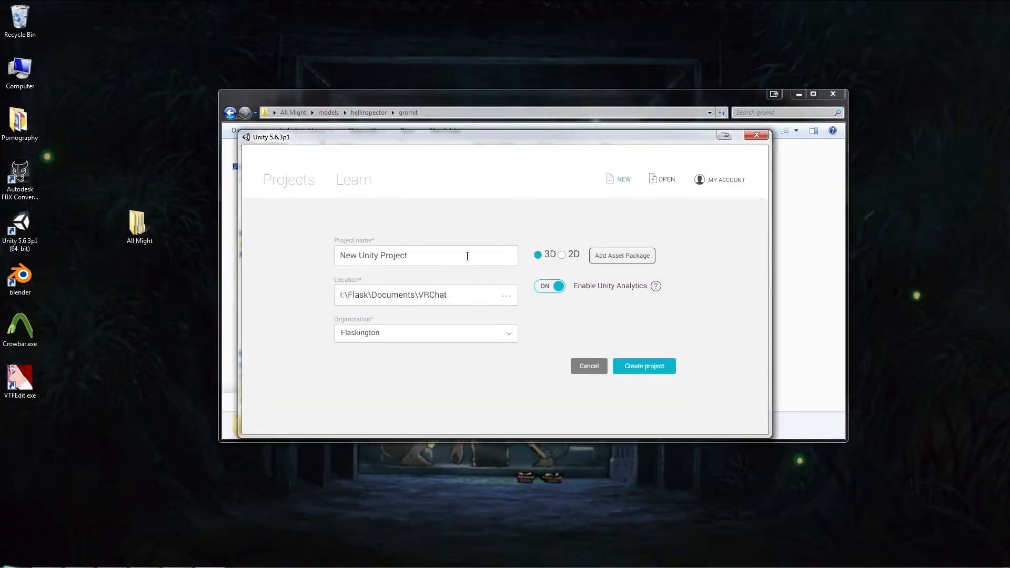
{"action": "left_click_drag", "start_coordinate": [426, 262], "coordinate": [308, 259]}
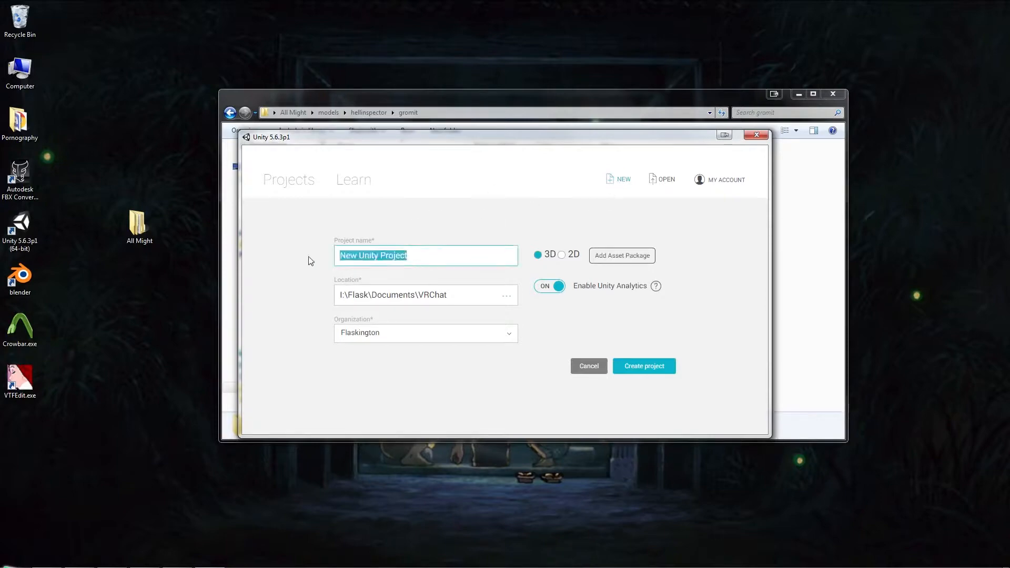
{"action": "type", "text": "Gromit"}
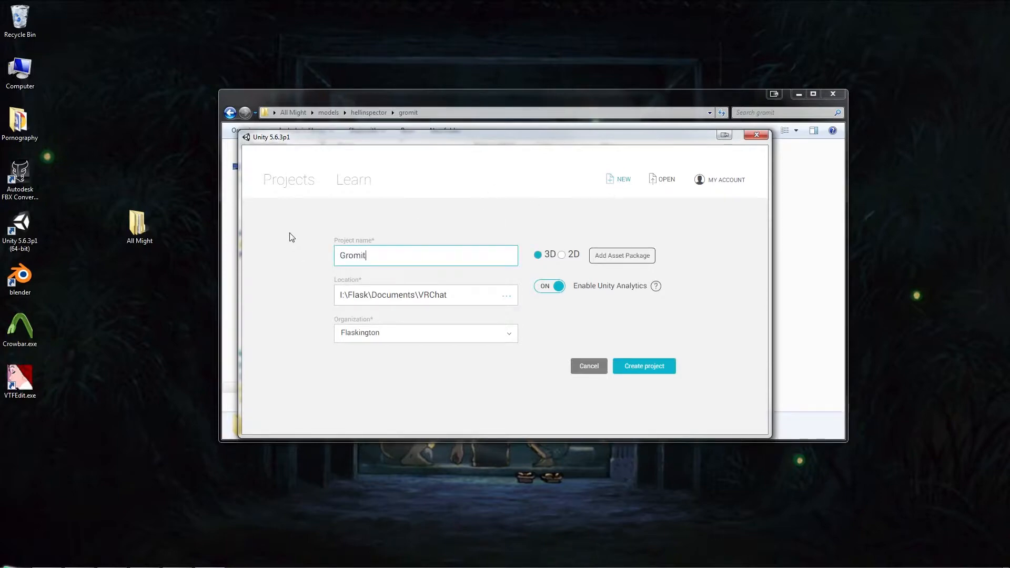
{"action": "left_click", "coordinate": [510, 226]}
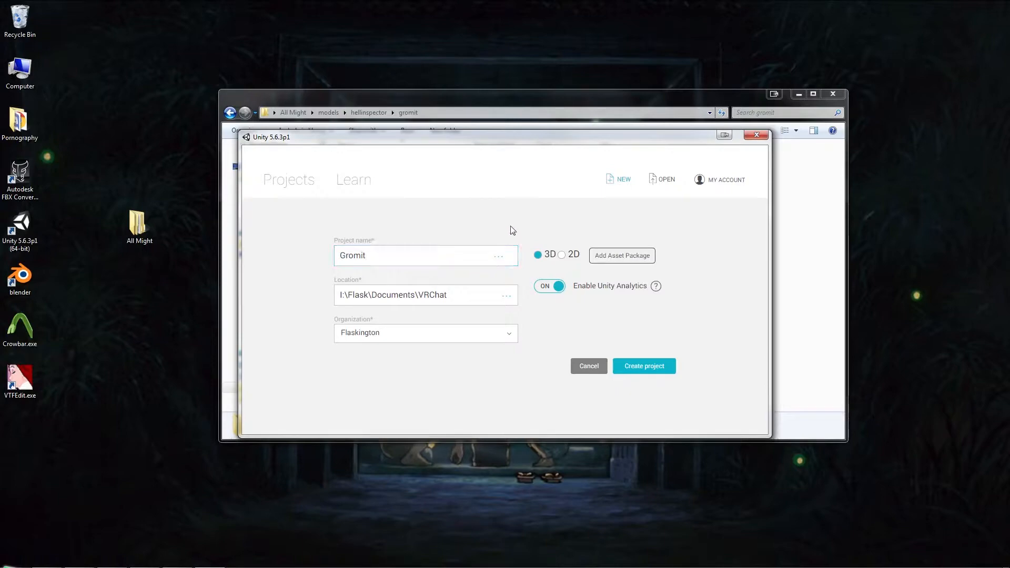
{"action": "left_click", "coordinate": [644, 368]}
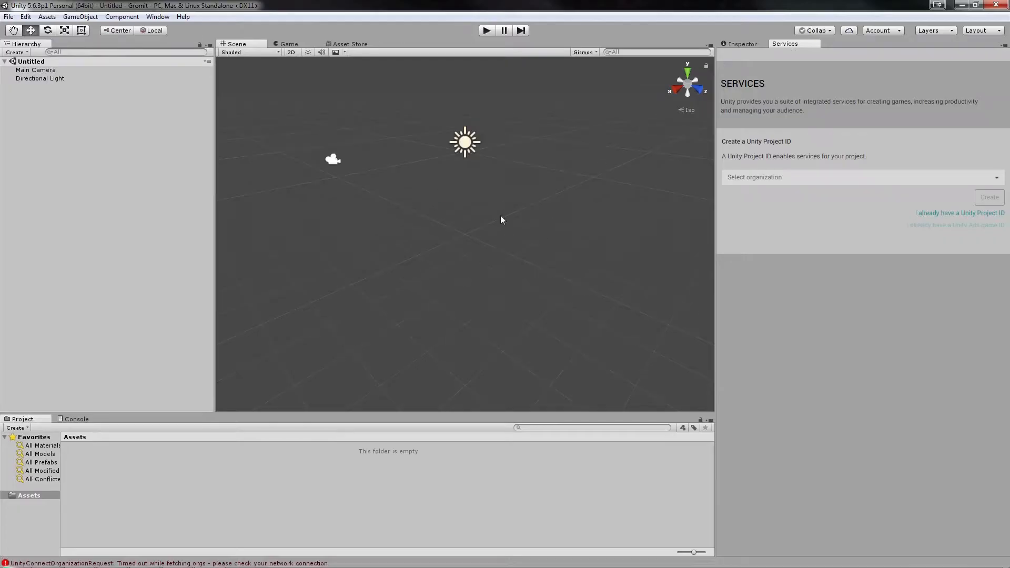
Delete the Main Camera from the scene and bring up the Inspector instead of Services
{"action": "left_click", "coordinate": [333, 160]}
{"action": "key", "text": "Delete"}
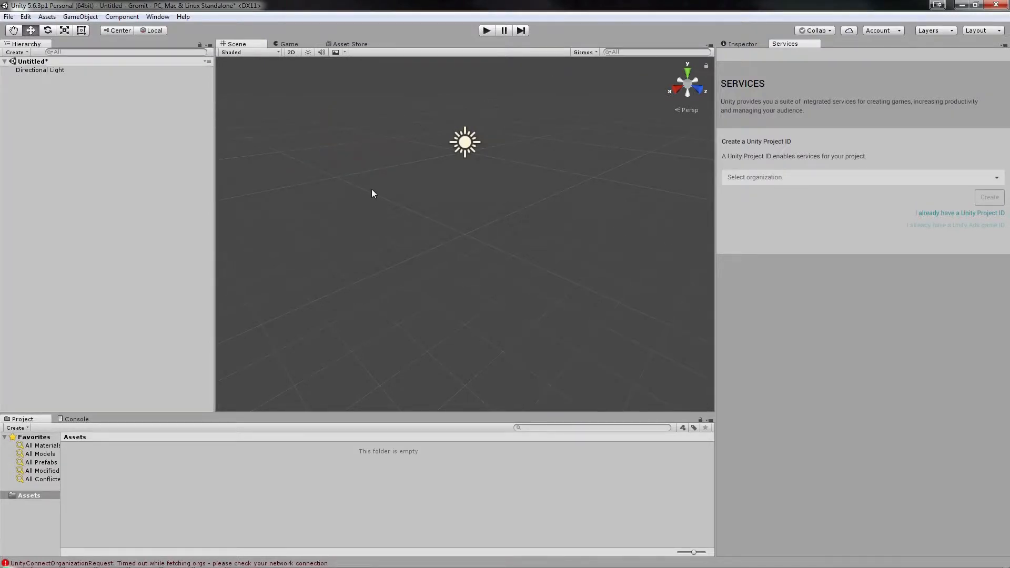
{"action": "left_click", "coordinate": [735, 46]}
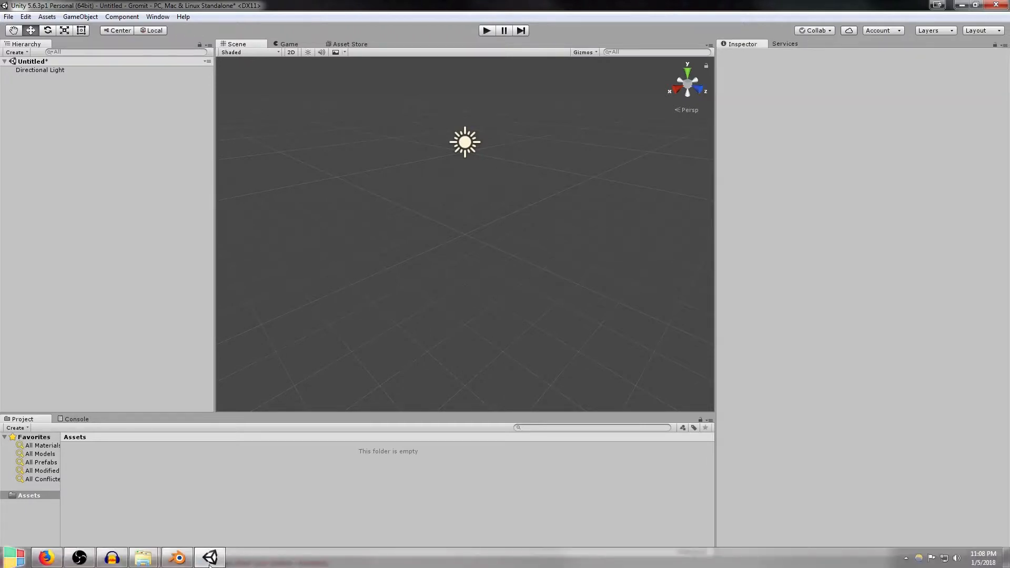
Import all contents of the VRCSDK-2017.12.12.13.36_Public Unity package from the All Might folder into the project's Assets
{"action": "mouse_move", "coordinate": [143, 557]}
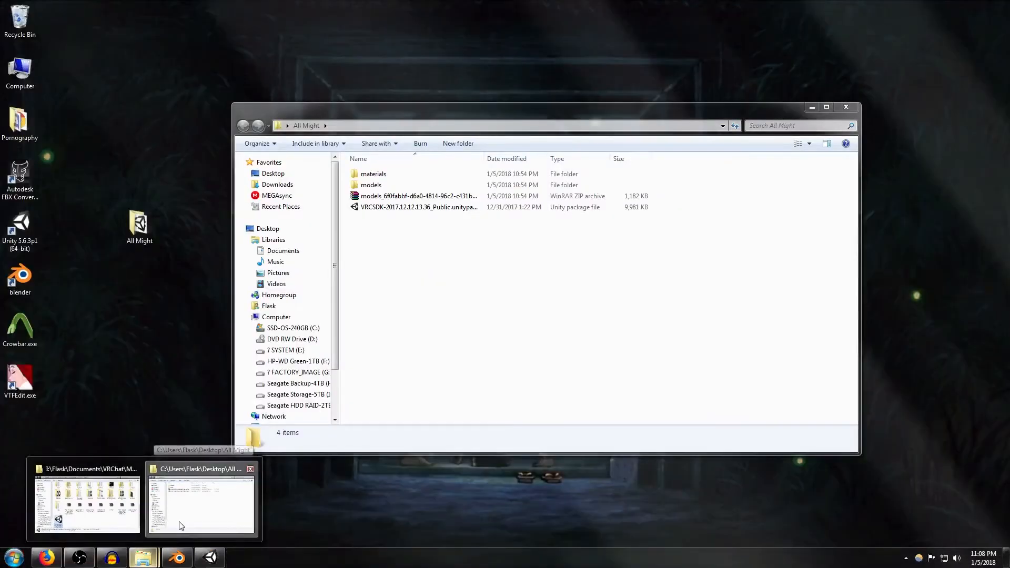
{"action": "left_click", "coordinate": [181, 526]}
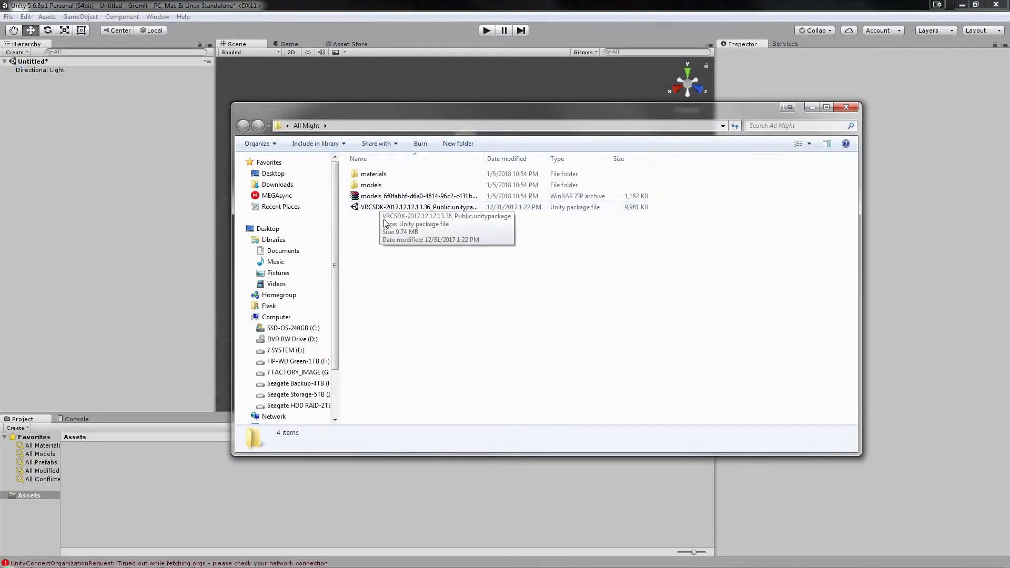
{"action": "left_click_drag", "start_coordinate": [392, 210], "coordinate": [132, 498]}
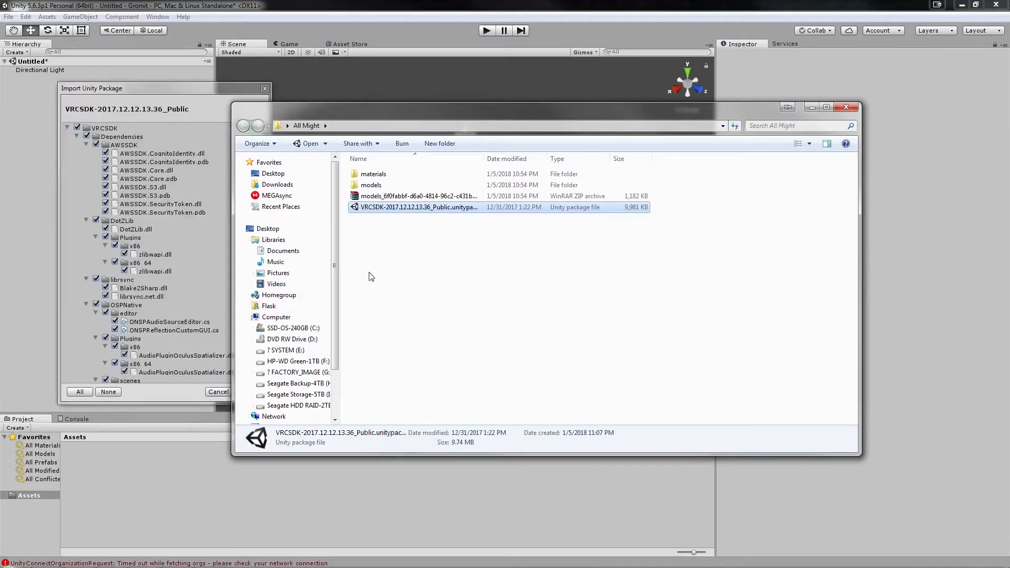
{"action": "left_click", "coordinate": [811, 107]}
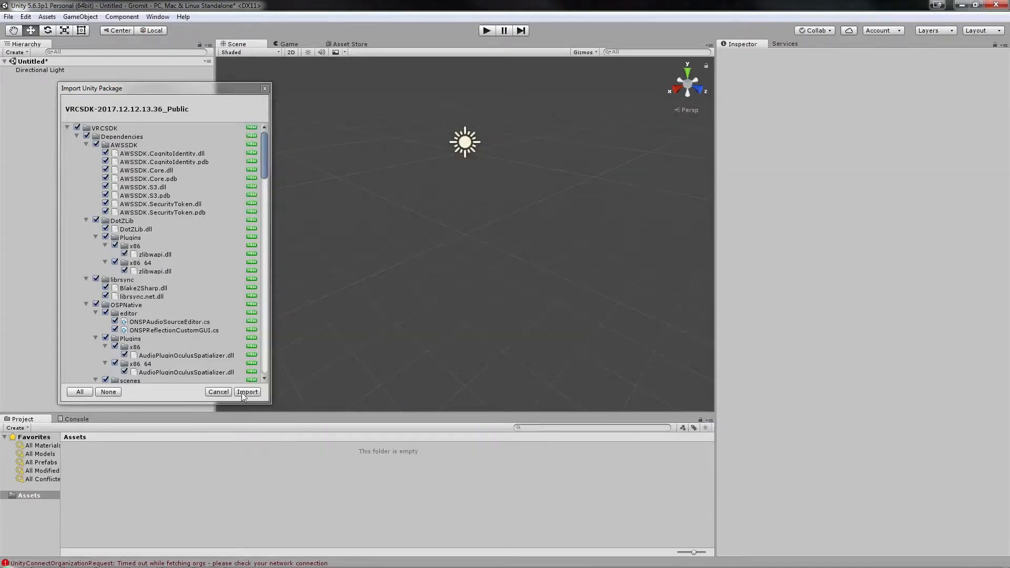
{"action": "scroll", "coordinate": [210, 273], "scroll_direction": "down", "scroll_amount": 2}
{"action": "left_click", "coordinate": [247, 392]}
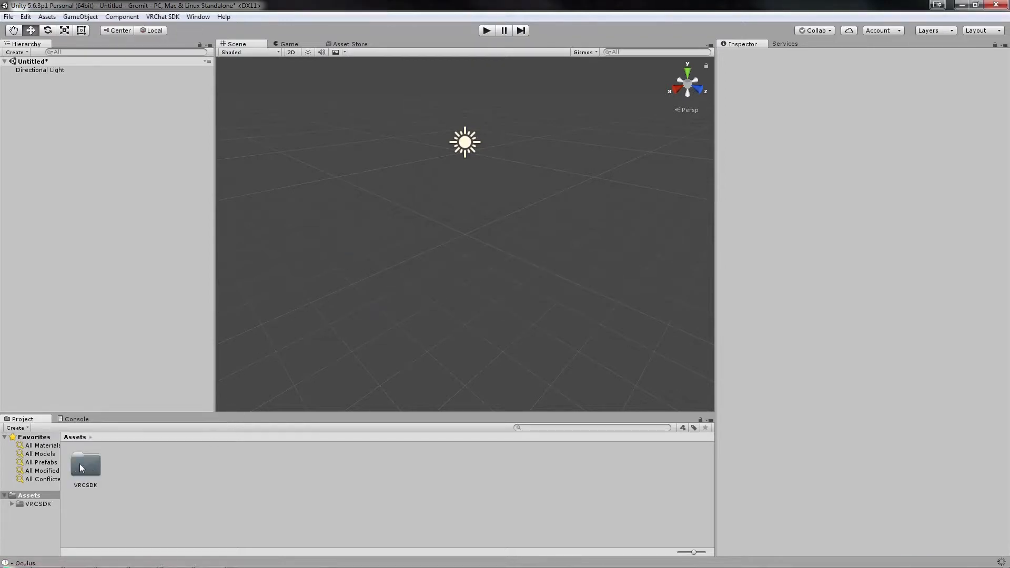
Show the VRChat SDK build control panel, dock it beside the Console and return to the project's assets
{"action": "left_click", "coordinate": [170, 17]}
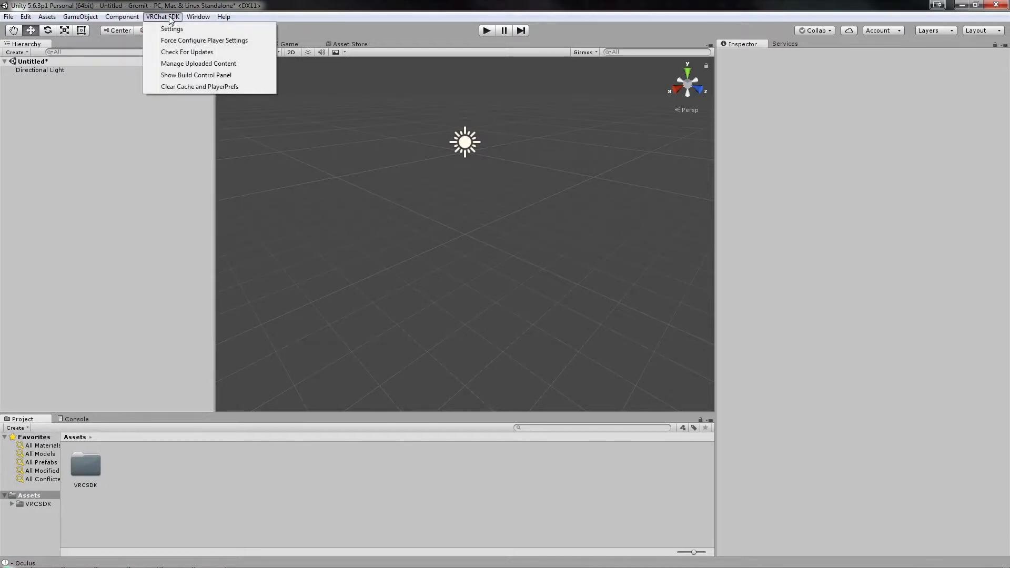
{"action": "left_click", "coordinate": [188, 76]}
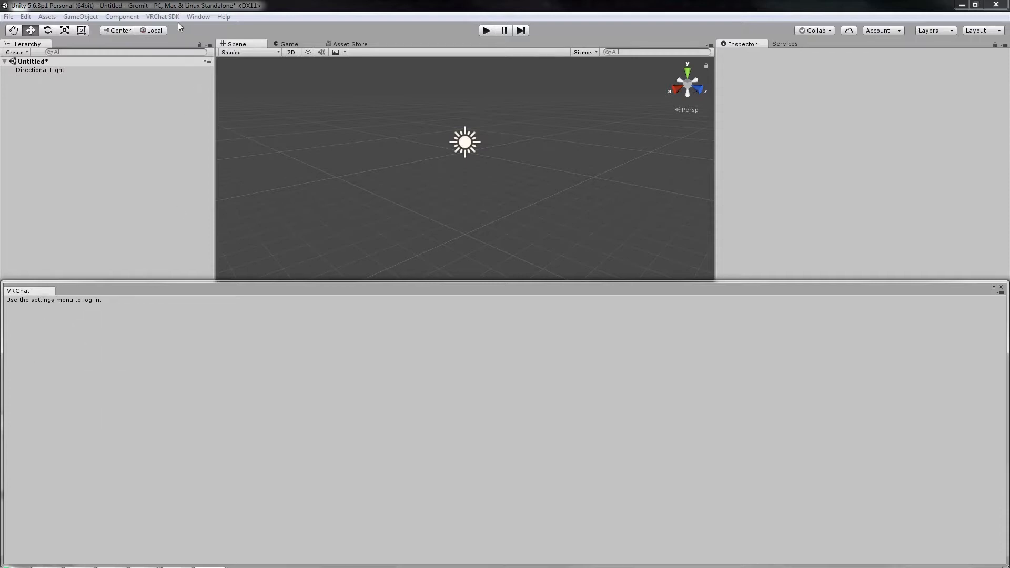
{"action": "left_click_drag", "start_coordinate": [32, 292], "coordinate": [111, 423]}
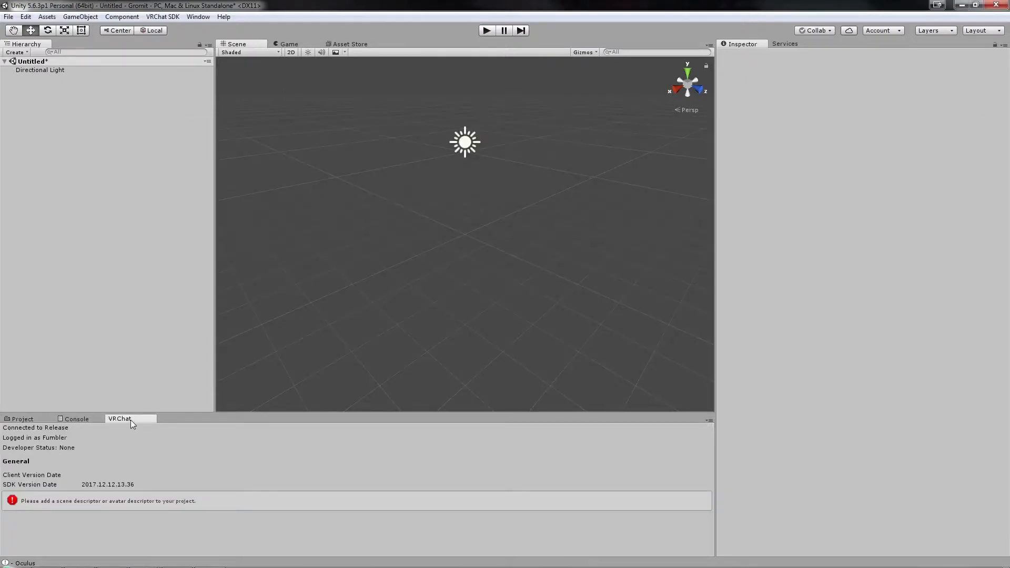
{"action": "left_click", "coordinate": [24, 419]}
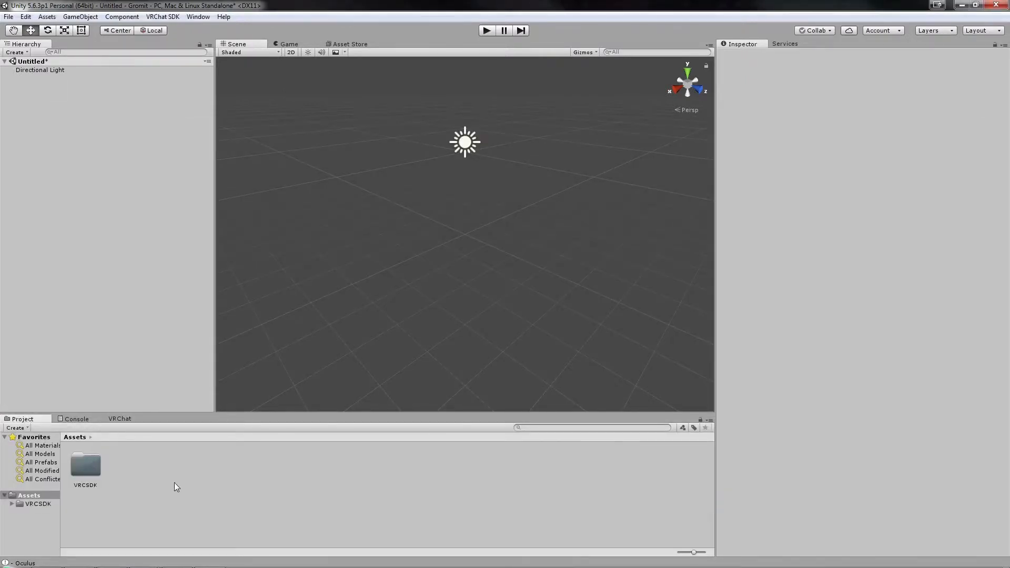
Import Gromit_reboned.fbx from All Might\models\hellinspector\gromit into the project's Assets folder
{"action": "left_click", "coordinate": [144, 558]}
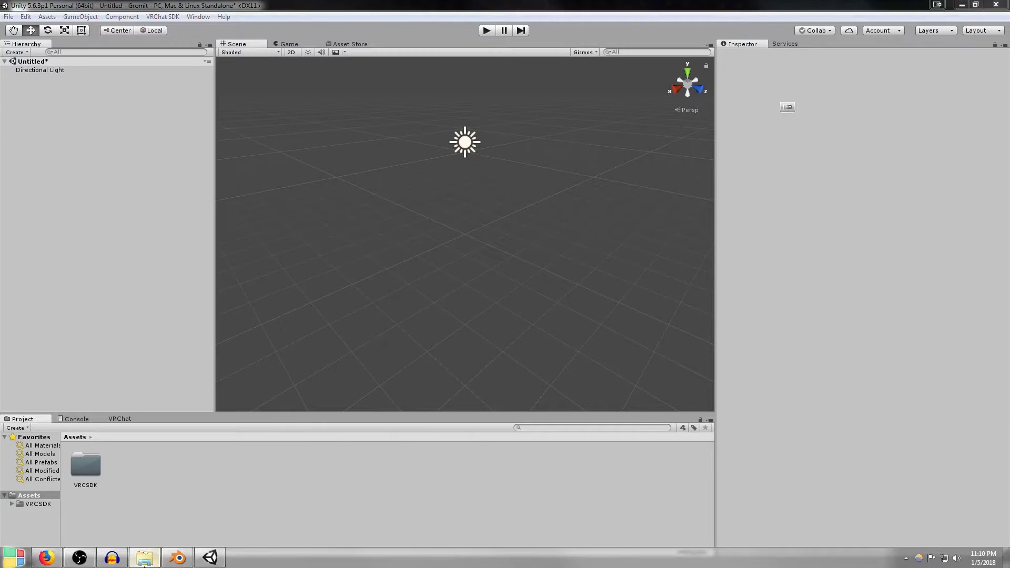
{"action": "double_click", "coordinate": [375, 185]}
{"action": "double_click", "coordinate": [377, 177]}
{"action": "double_click", "coordinate": [374, 175]}
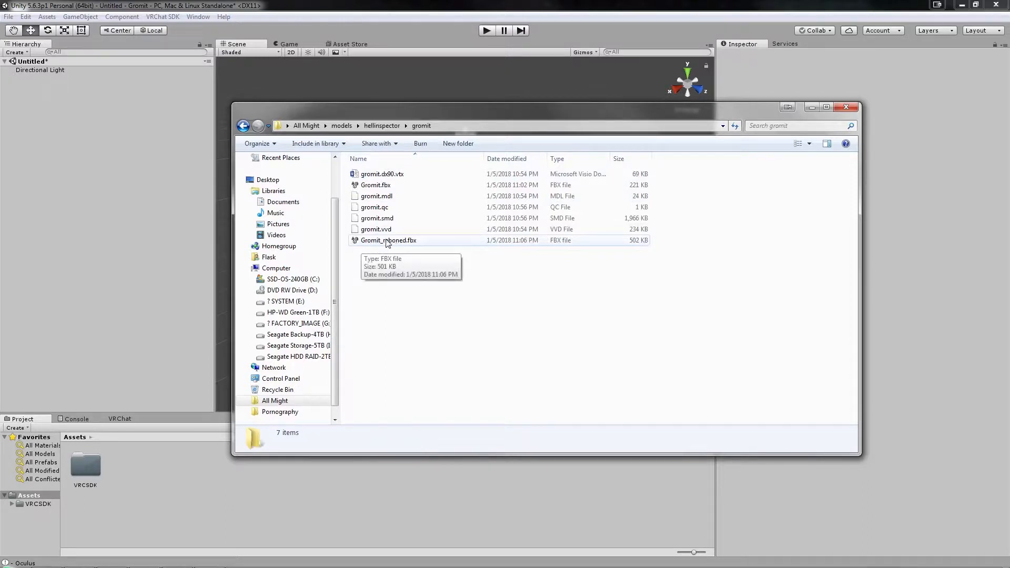
{"action": "left_click_drag", "start_coordinate": [377, 242], "coordinate": [162, 493]}
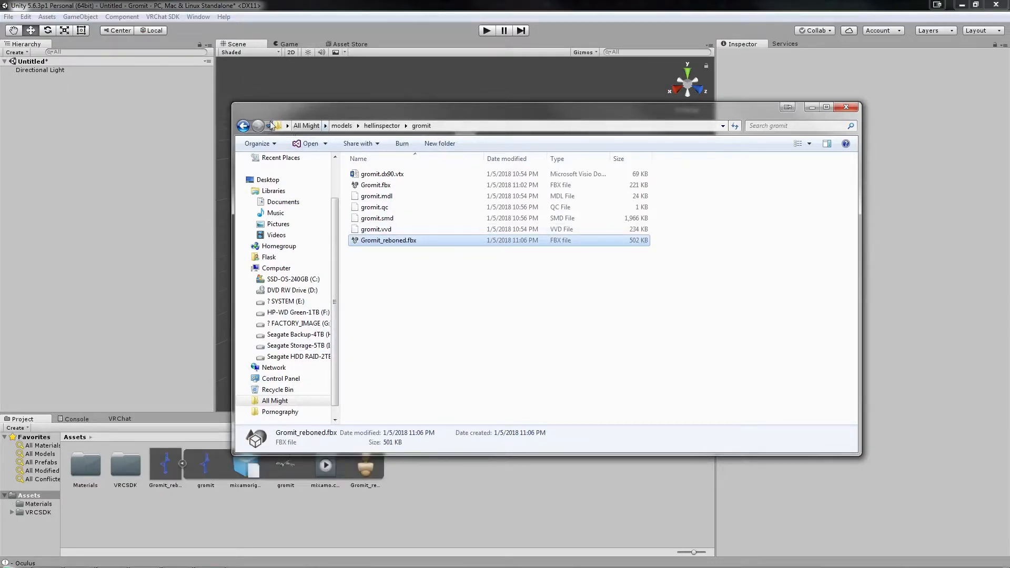
Browse from All Might into the nested subfolders of its materials folder and move the Explorer window clear of Unity's assets
{"action": "left_click", "coordinate": [243, 126]}
{"action": "left_click", "coordinate": [243, 127]}
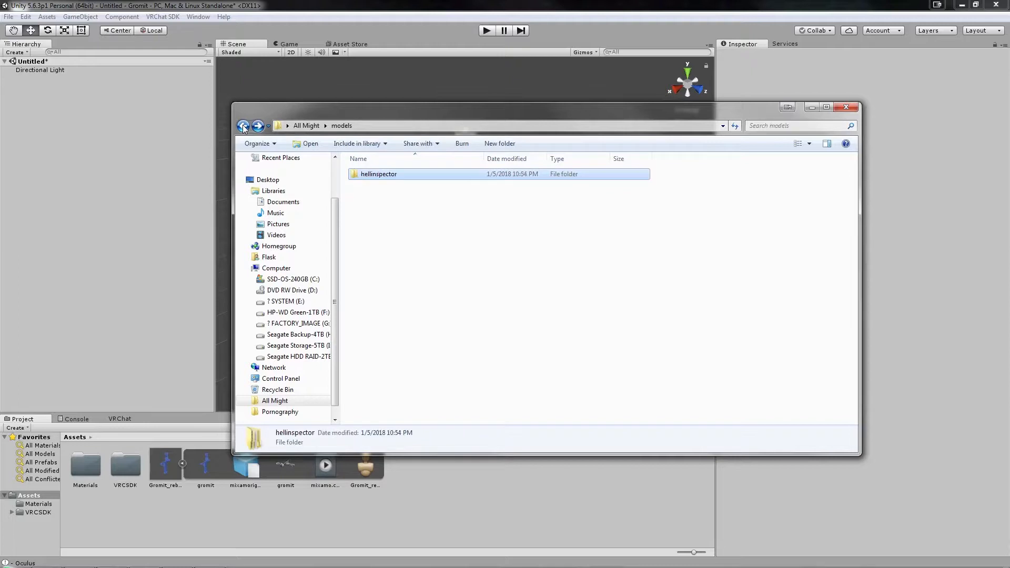
{"action": "left_click", "coordinate": [243, 126]}
{"action": "double_click", "coordinate": [386, 175]}
{"action": "double_click", "coordinate": [387, 175]}
{"action": "double_click", "coordinate": [383, 175]}
{"action": "left_click_drag", "start_coordinate": [393, 108], "coordinate": [389, 45]}
Create a new folder named Textures in the project's Assets
{"action": "right_click", "coordinate": [434, 498]}
{"action": "mouse_move", "coordinate": [484, 303]}
{"action": "left_click", "coordinate": [593, 23]}
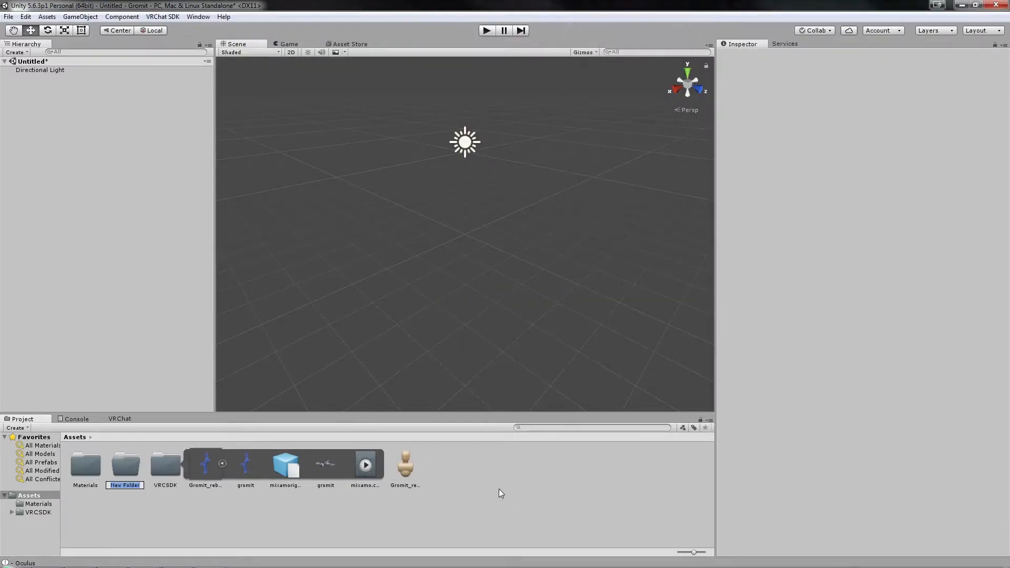
{"action": "type", "text": "Textures"}
{"action": "key", "text": "Return"}
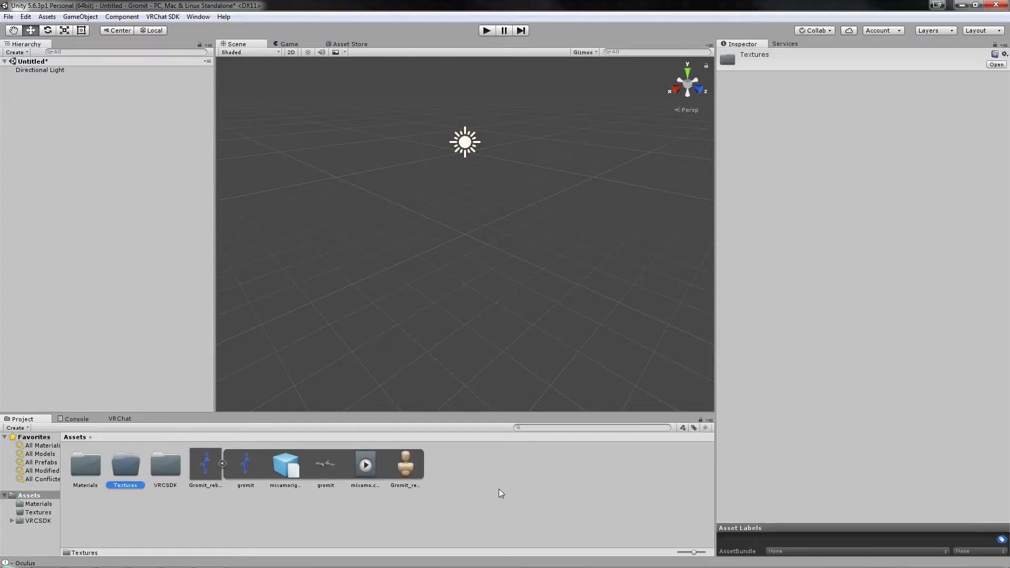
Import the four .tga texture files from the materials\models\gromit folder into the project's Textures folder
{"action": "left_click", "coordinate": [146, 559]}
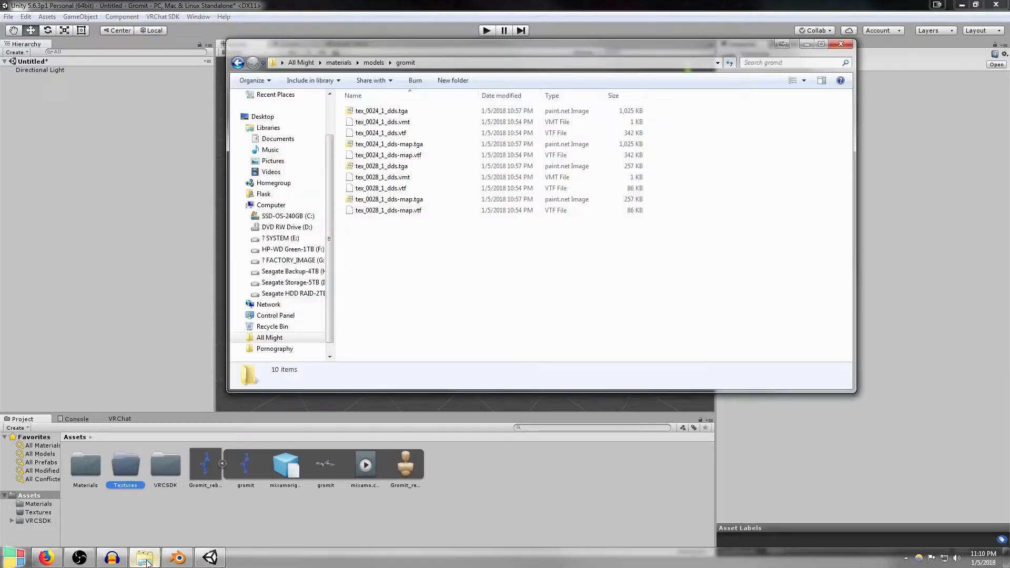
{"action": "left_click", "coordinate": [395, 112]}
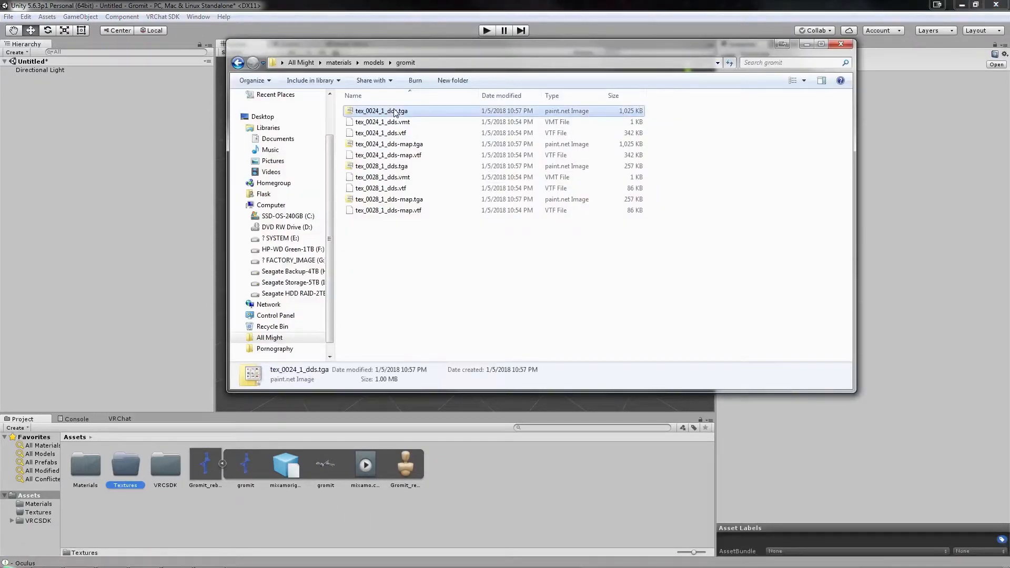
{"action": "left_click", "coordinate": [403, 144], "text": "ctrl"}
{"action": "left_click", "coordinate": [404, 166], "text": "ctrl"}
{"action": "left_click", "coordinate": [406, 201], "text": "ctrl"}
{"action": "left_click_drag", "start_coordinate": [392, 112], "coordinate": [121, 471]}
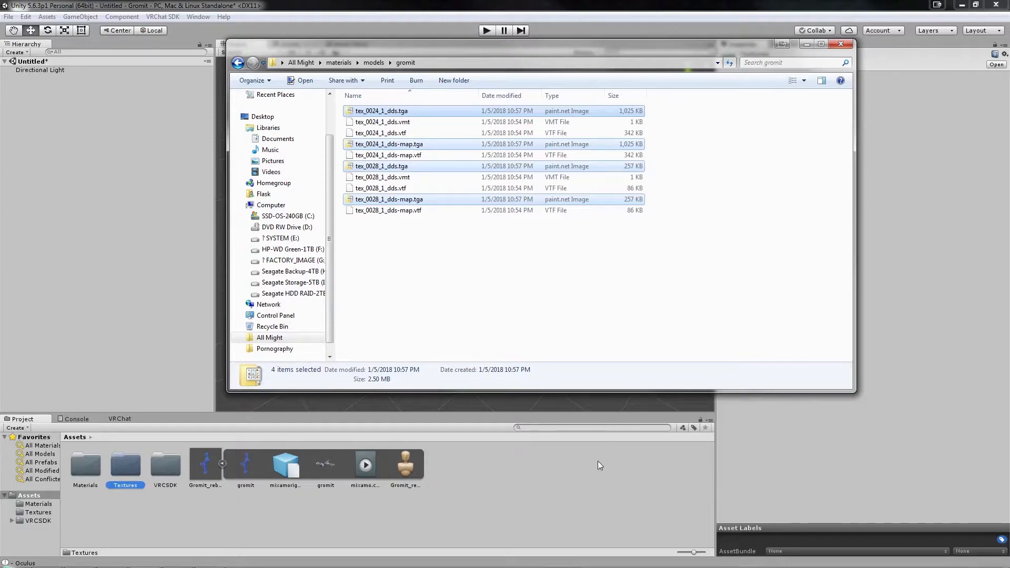
{"action": "left_click", "coordinate": [568, 495]}
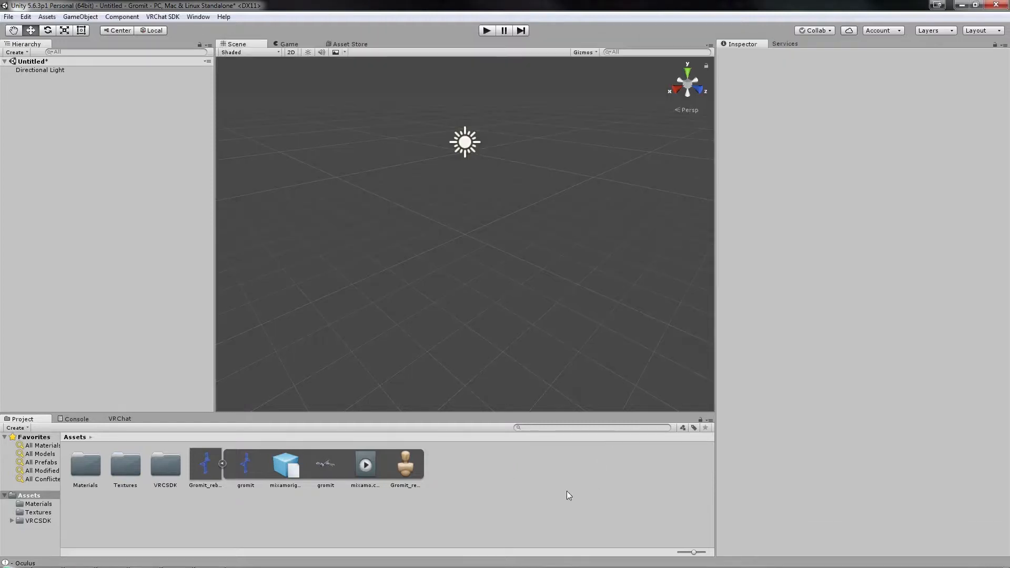
Set the Gromit_reboned model's rig animation type to Humanoid
{"action": "left_click", "coordinate": [203, 469]}
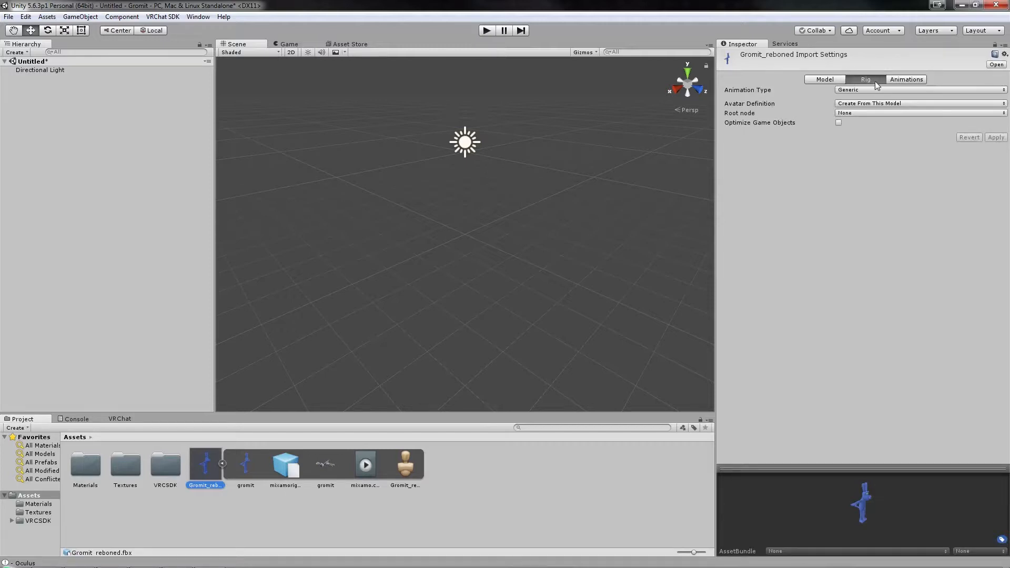
{"action": "left_click", "coordinate": [860, 91]}
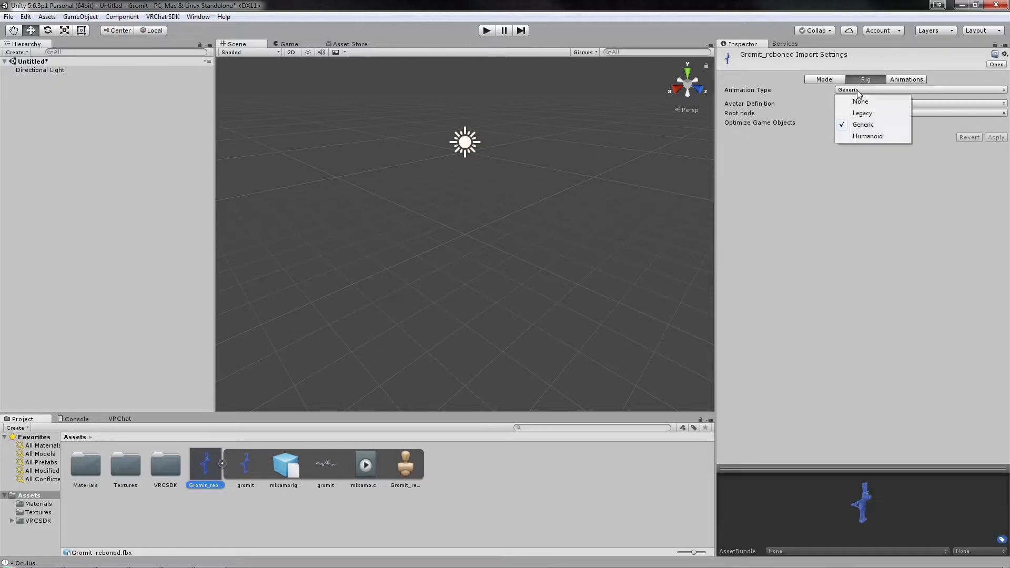
{"action": "left_click", "coordinate": [871, 140]}
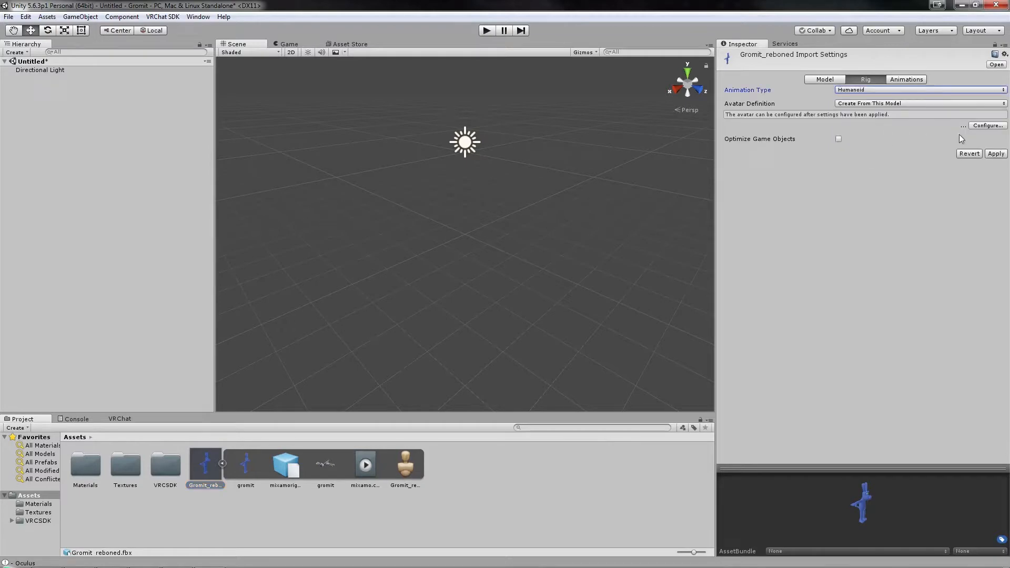
Open the avatar configuration for Gromit_reboned, saving the scene as Gromit in Assets and applying the pending import settings
{"action": "left_click", "coordinate": [993, 127]}
{"action": "left_click", "coordinate": [494, 310]}
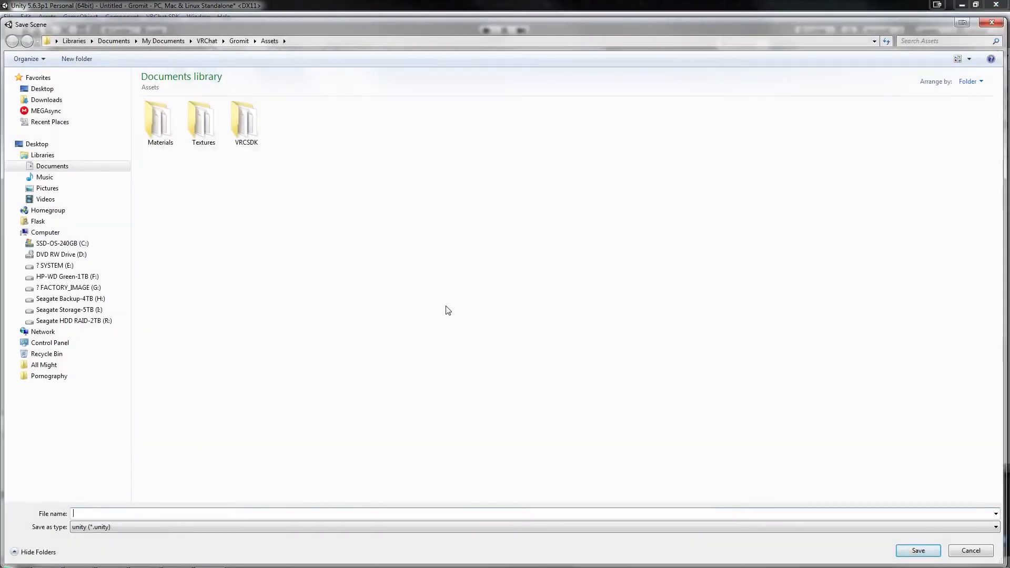
{"action": "type", "text": "Gromit"}
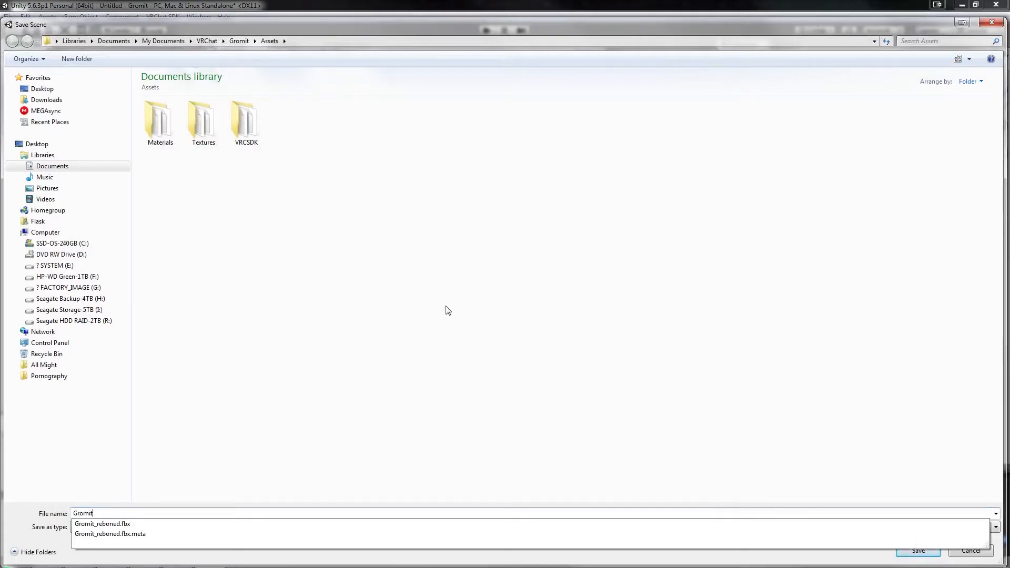
{"action": "left_click", "coordinate": [918, 550]}
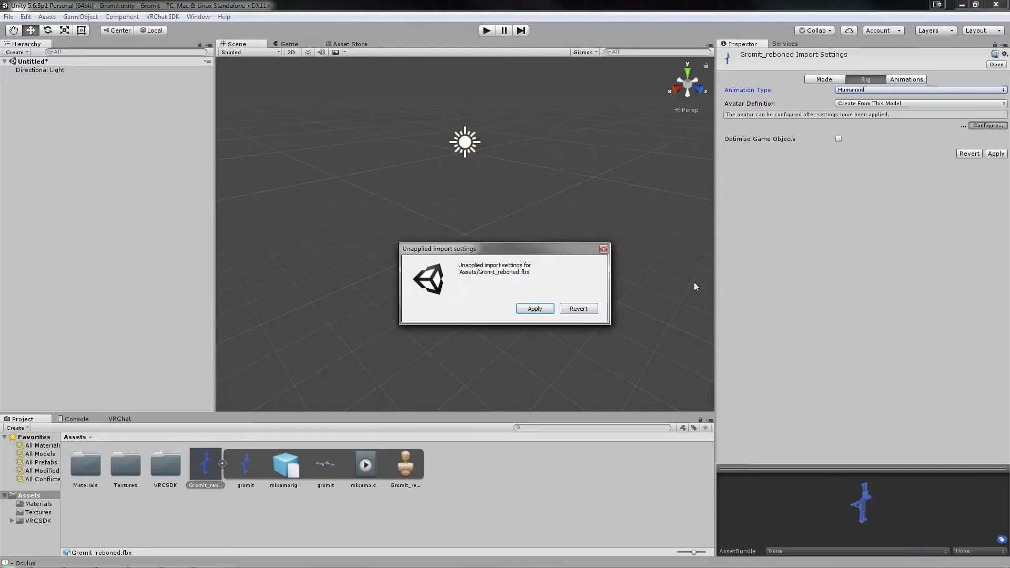
{"action": "left_click", "coordinate": [526, 309]}
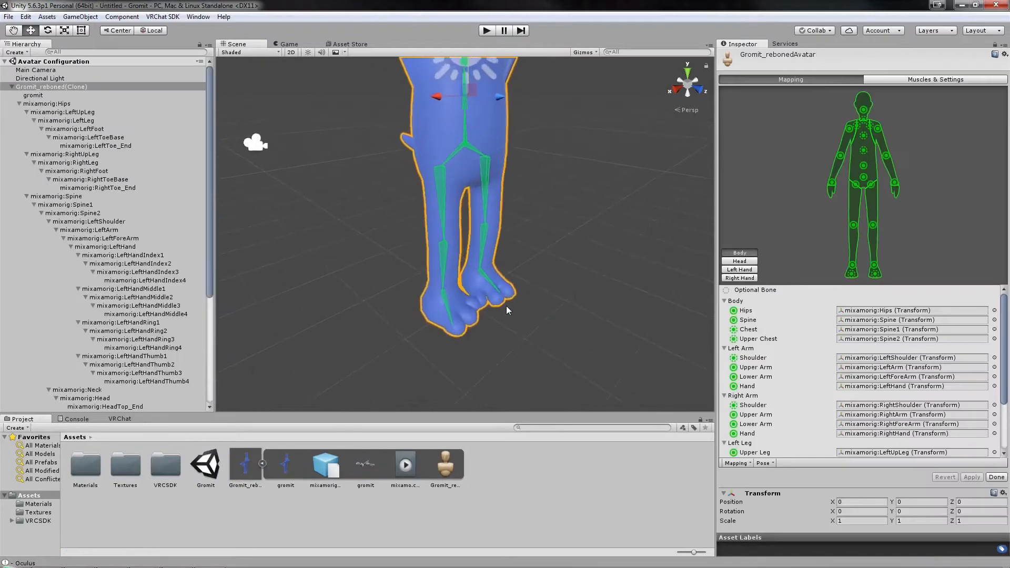
Clear the avatar's Upper Chest bone mapping by setting it to None
{"action": "left_click", "coordinate": [994, 338]}
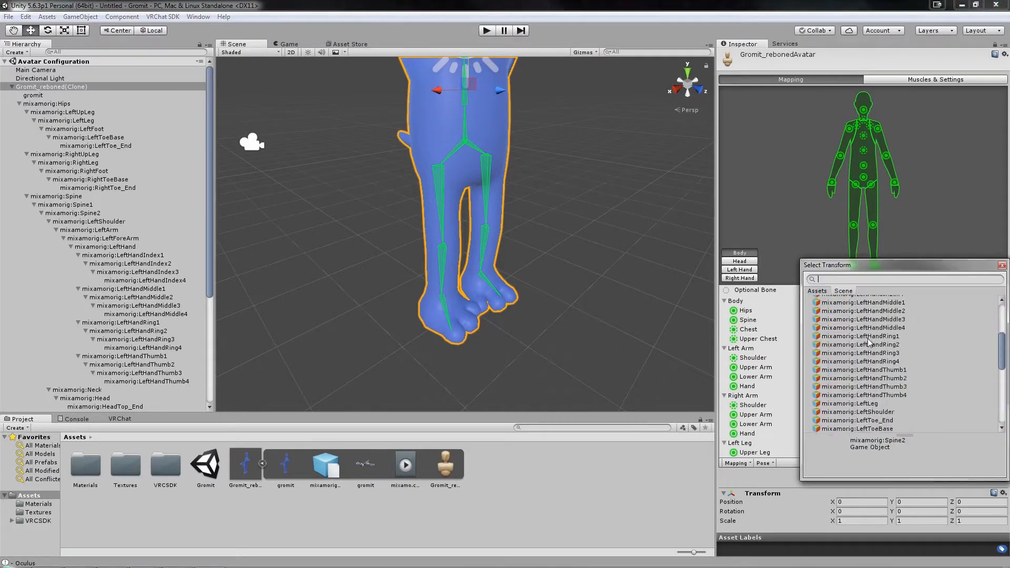
{"action": "scroll", "coordinate": [869, 342], "scroll_direction": "up", "scroll_amount": 5}
{"action": "left_click", "coordinate": [831, 302]}
{"action": "left_click", "coordinate": [1002, 265]}
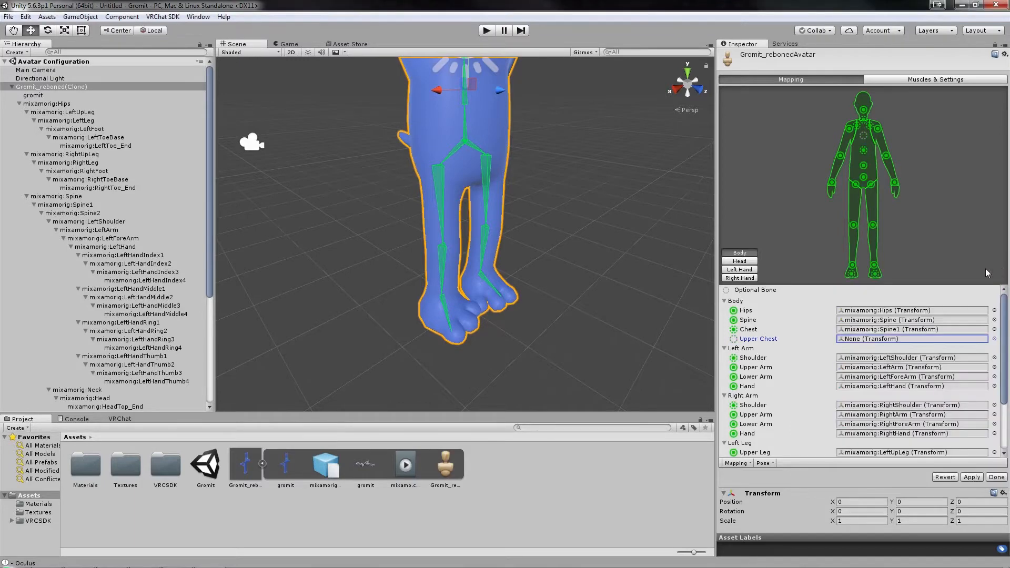
Map the avatar's Chest bone to mixamorig:Spine2, apply the mapping and finish the avatar configuration
{"action": "left_click", "coordinate": [994, 329]}
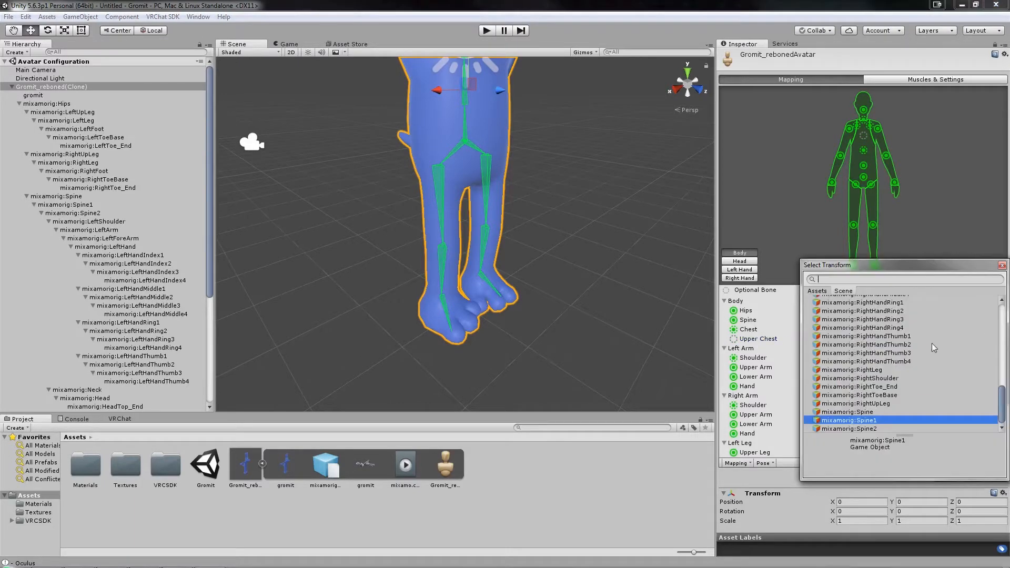
{"action": "left_click", "coordinate": [872, 428]}
{"action": "left_click", "coordinate": [1001, 265]}
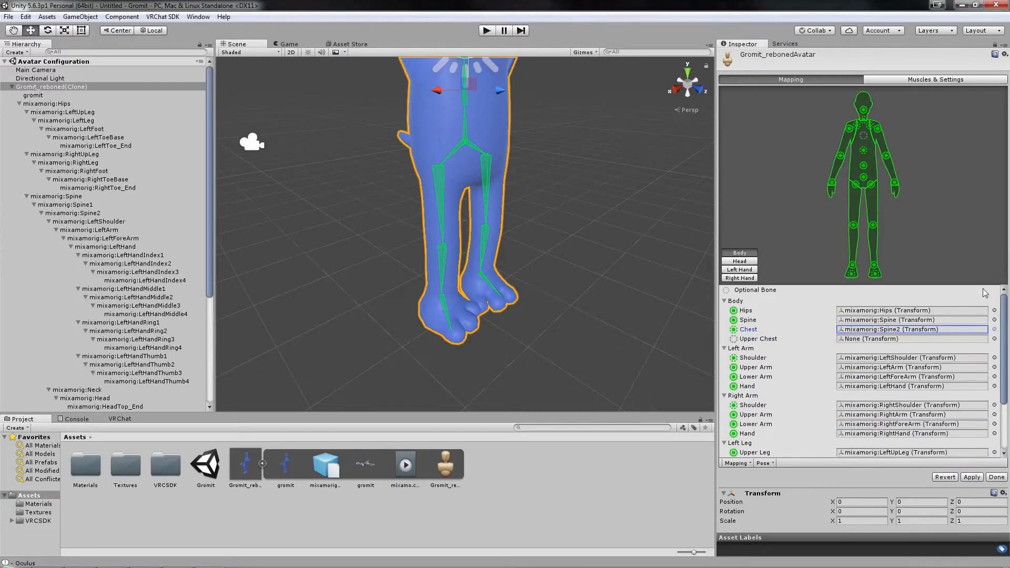
{"action": "left_click", "coordinate": [972, 477]}
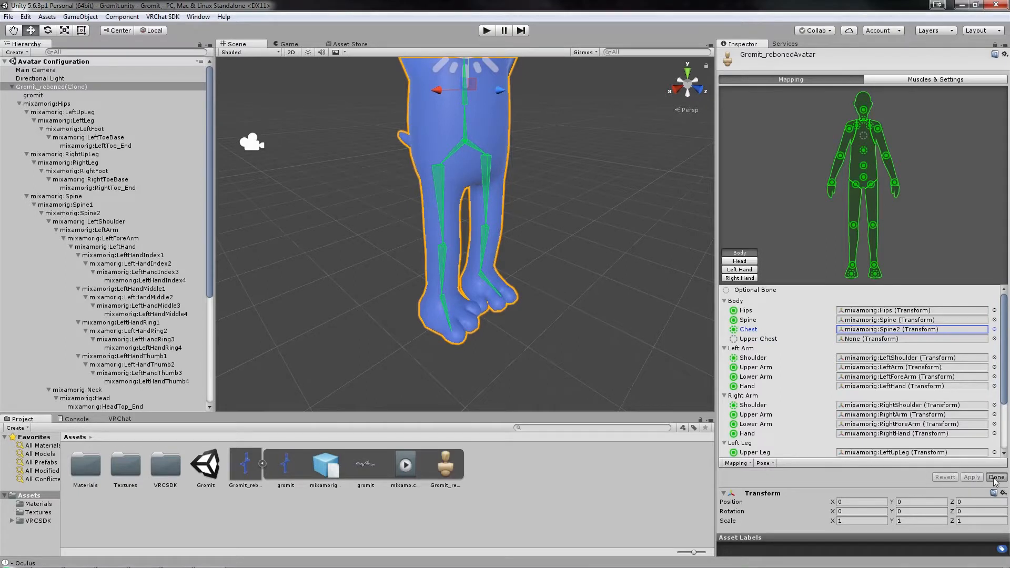
{"action": "left_click", "coordinate": [995, 478]}
Place the Gromit_reboned model in the Gromit scene's hierarchy and inspect it in the scene
{"action": "left_click_drag", "start_coordinate": [234, 469], "coordinate": [115, 175]}
{"action": "scroll", "coordinate": [428, 203], "scroll_direction": "down", "scroll_amount": 4}
{"action": "scroll", "coordinate": [438, 202], "scroll_direction": "down", "scroll_amount": 7}
{"action": "scroll", "coordinate": [439, 202], "scroll_direction": "up", "scroll_amount": 10}
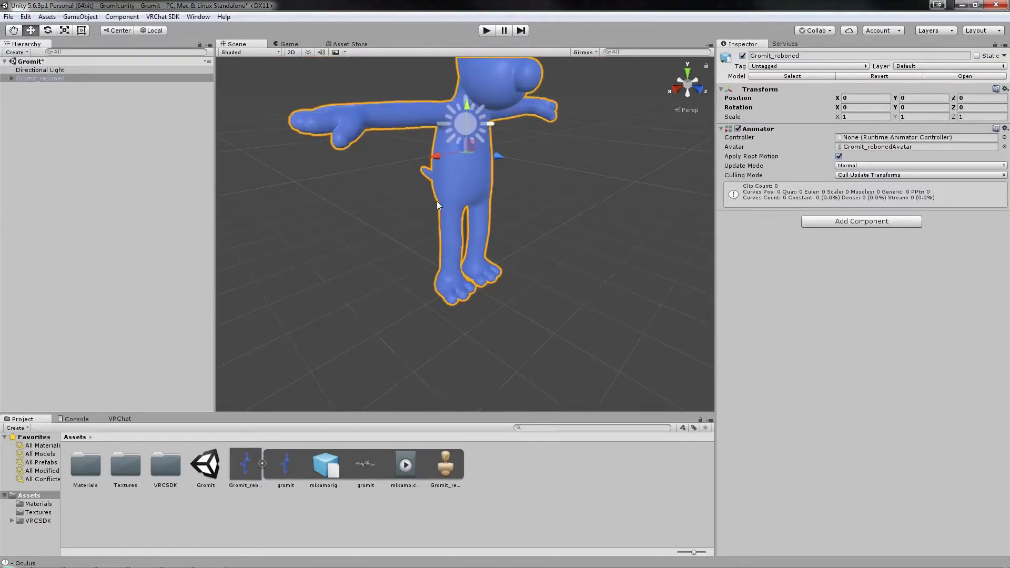
Add the Example-Avatar scene from VRCSDK\Examples\Scenes to the hierarchy as a size reference
{"action": "double_click", "coordinate": [159, 473]}
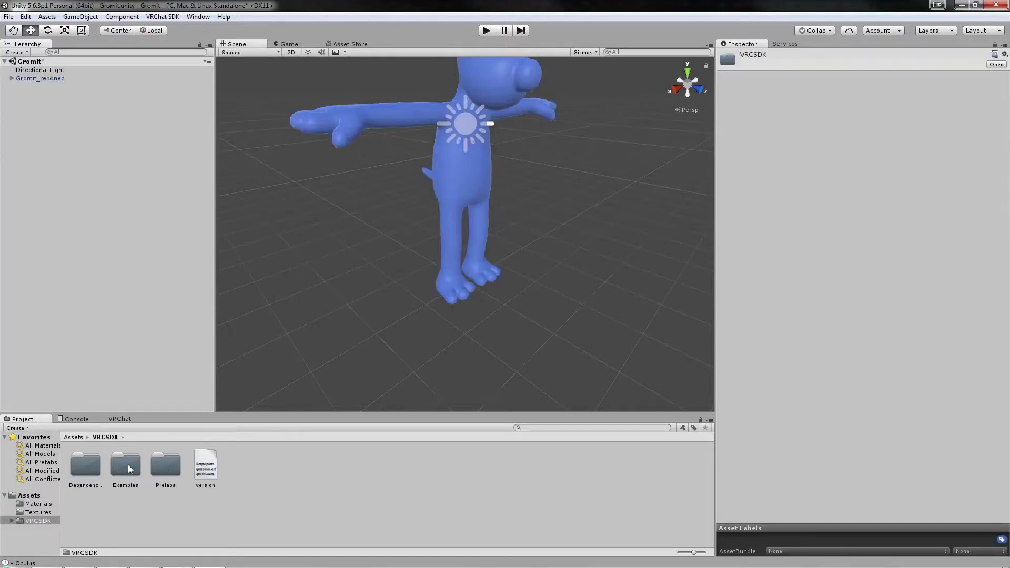
{"action": "left_click", "coordinate": [75, 437]}
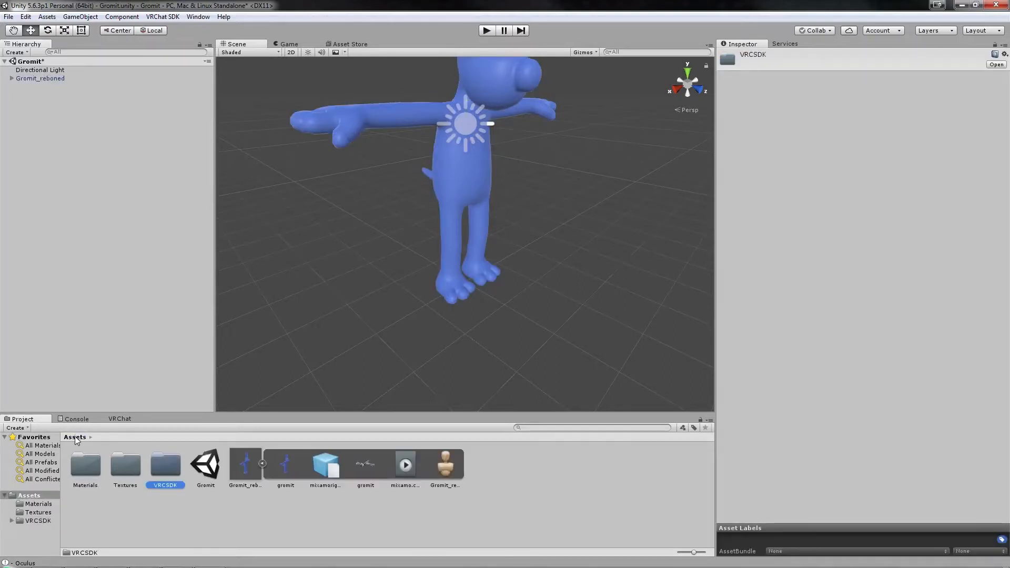
{"action": "double_click", "coordinate": [170, 464]}
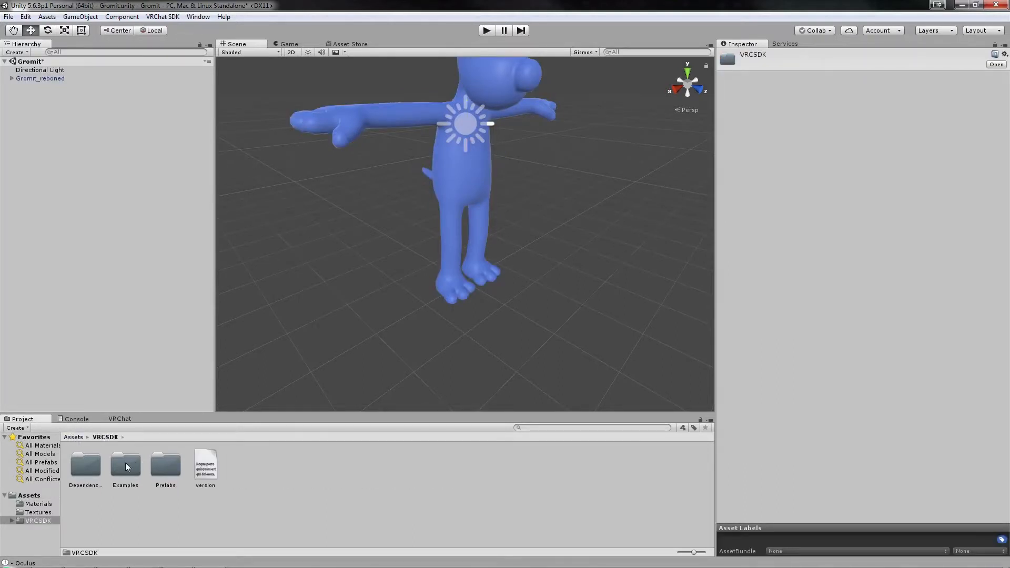
{"action": "double_click", "coordinate": [125, 465]}
{"action": "double_click", "coordinate": [125, 465]}
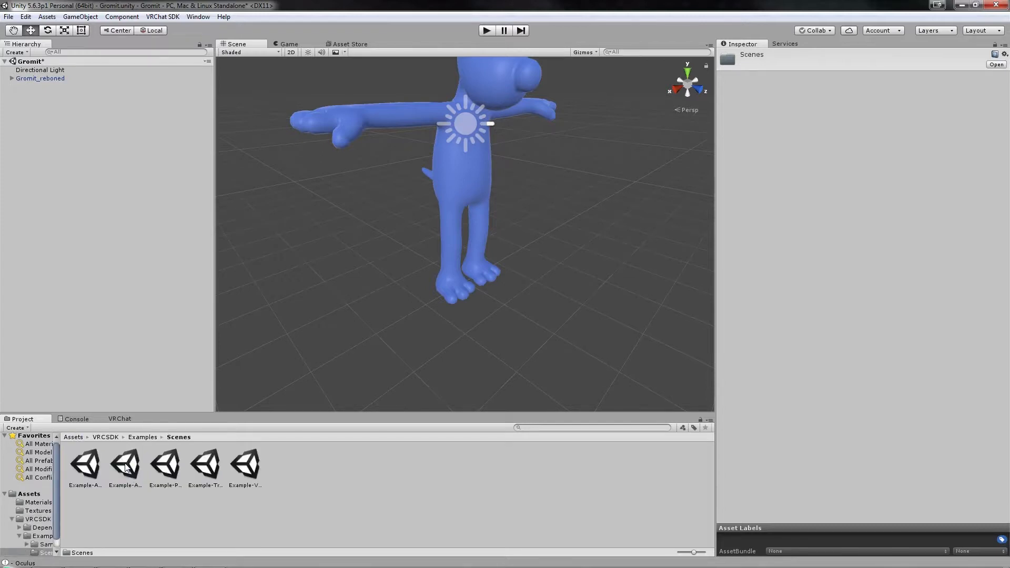
{"action": "left_click", "coordinate": [130, 472]}
{"action": "left_click_drag", "start_coordinate": [130, 472], "coordinate": [103, 220]}
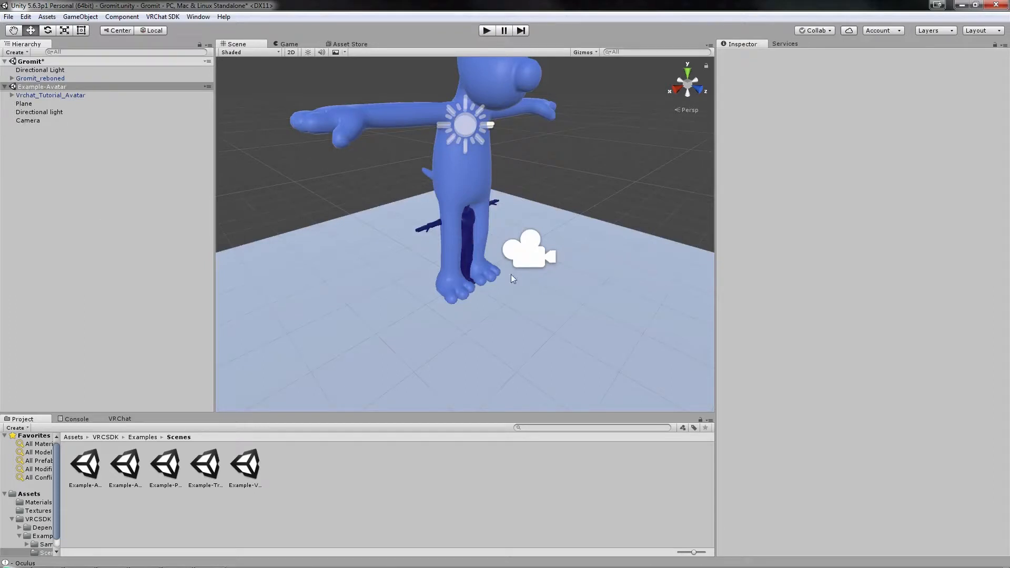
Scale Gromit_reboned to 0.3 on the X, Y and Z axes, using the tutorial avatar as the size comparison
{"action": "left_click", "coordinate": [465, 239]}
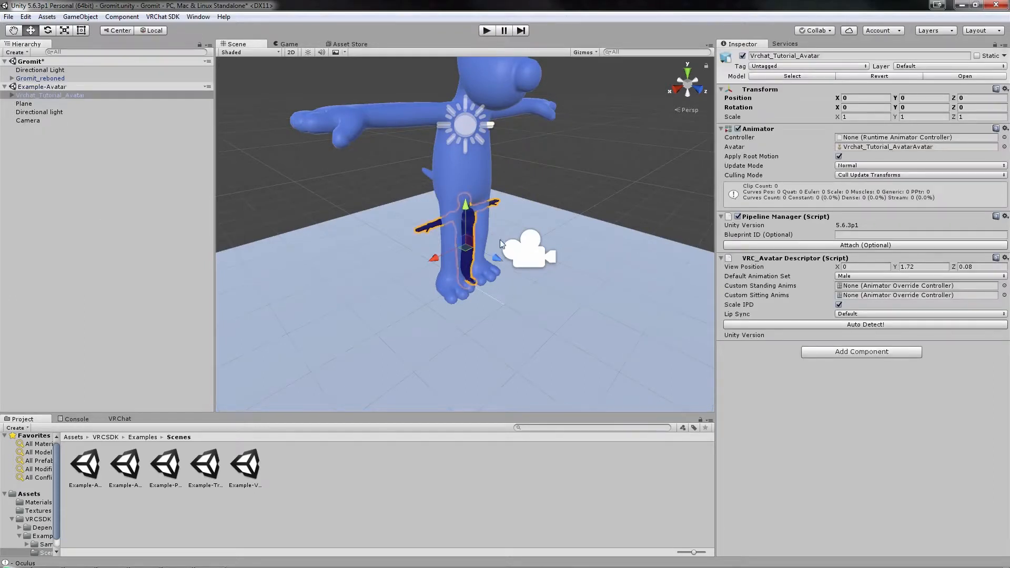
{"action": "left_click", "coordinate": [459, 160]}
{"action": "left_click", "coordinate": [469, 230]}
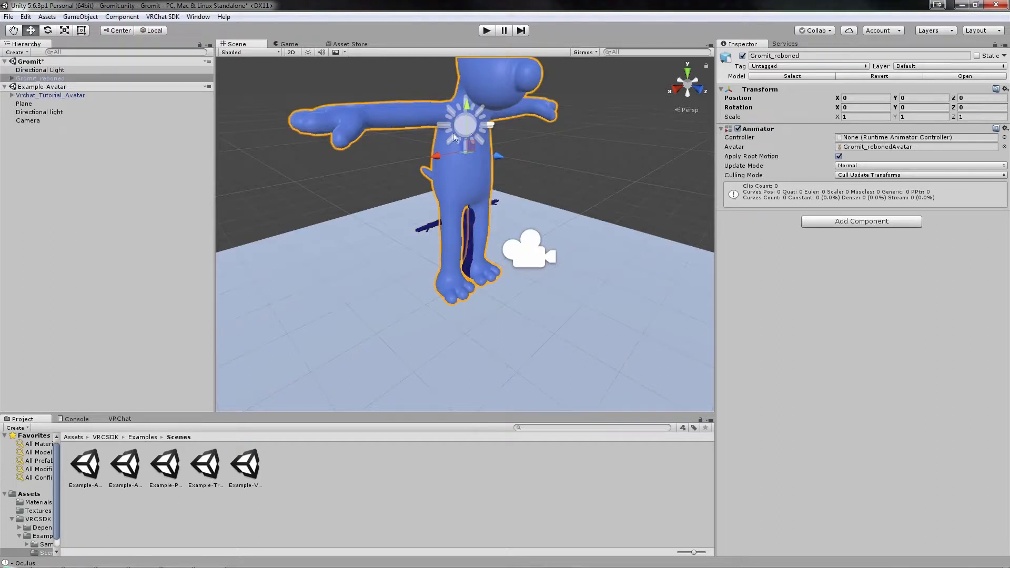
{"action": "left_click", "coordinate": [867, 117]}
{"action": "type", "text": "0.3"}
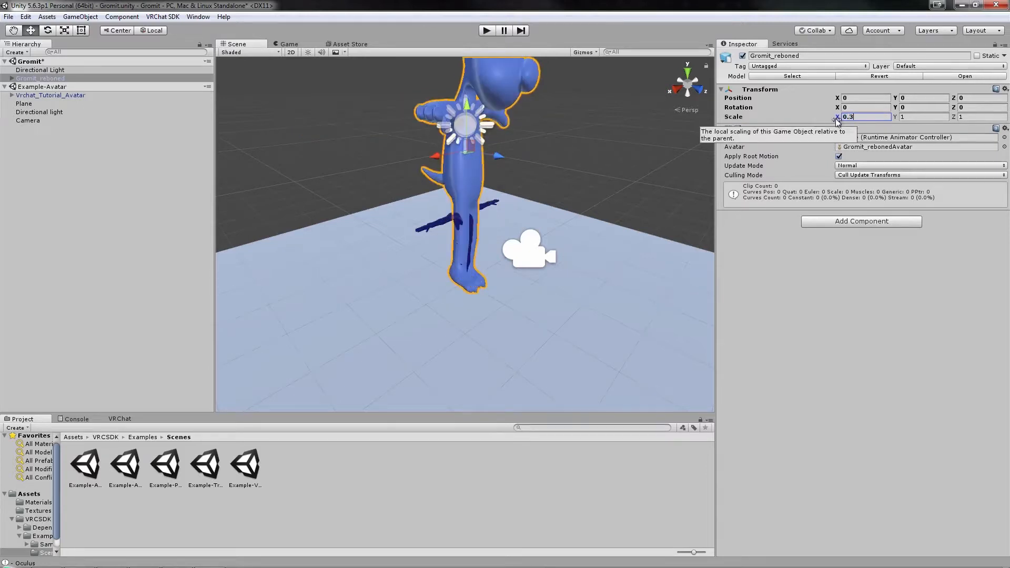
{"action": "key", "text": "Tab"}
{"action": "type", "text": "0.3"}
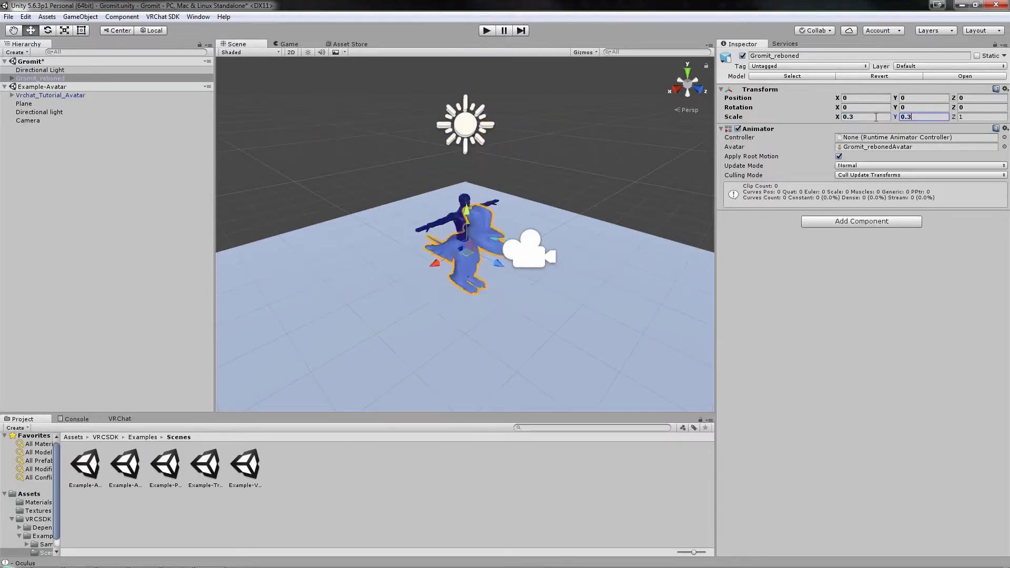
{"action": "key", "text": "Tab"}
{"action": "type", "text": "0.3"}
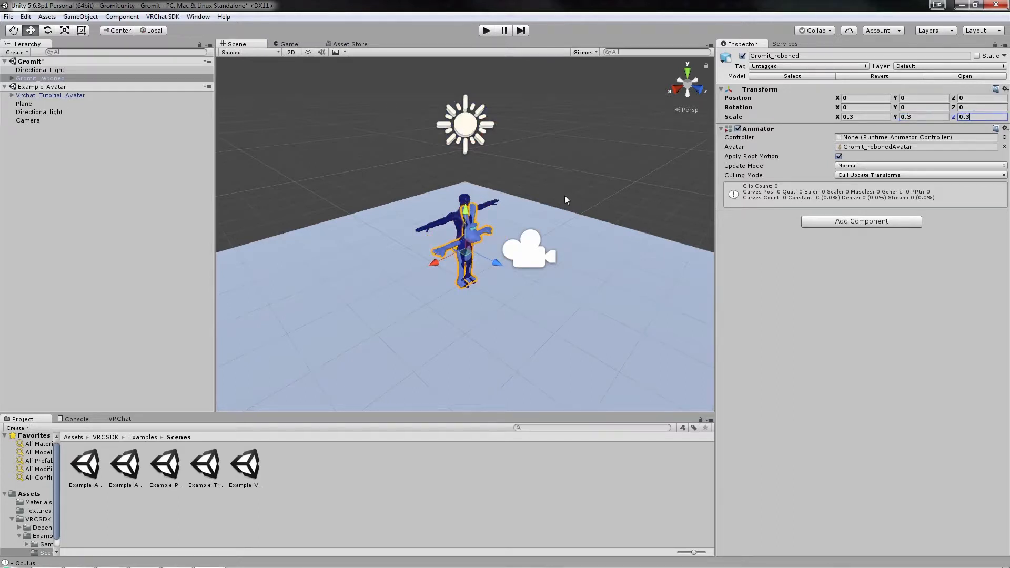
Compare Gromit's size with the tutorial avatar up close and remove the Example-Avatar scene from the hierarchy
{"action": "scroll", "coordinate": [570, 239], "scroll_direction": "down", "scroll_amount": 10}
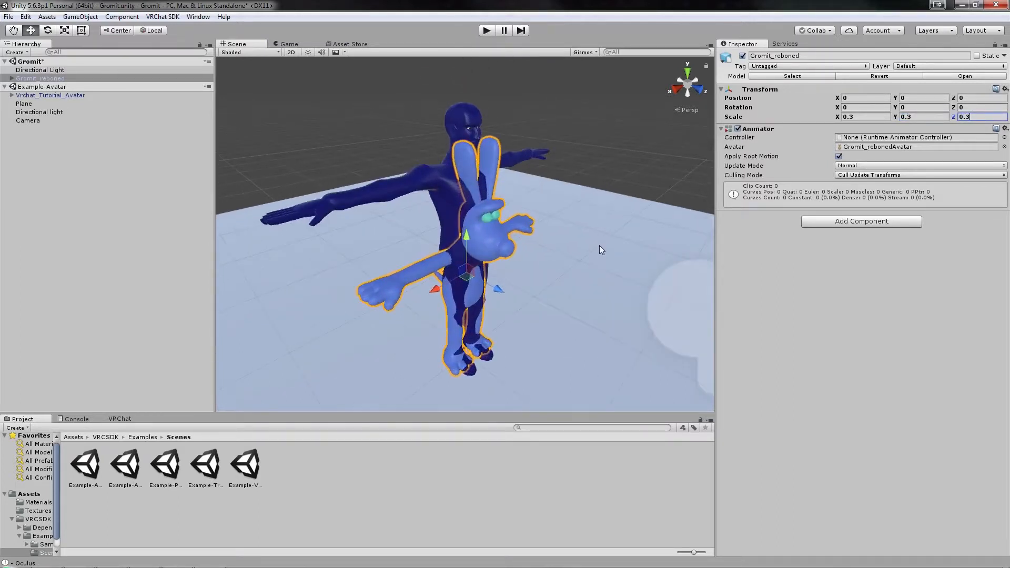
{"action": "left_click_drag", "start_coordinate": [559, 241], "coordinate": [625, 257], "text": "alt"}
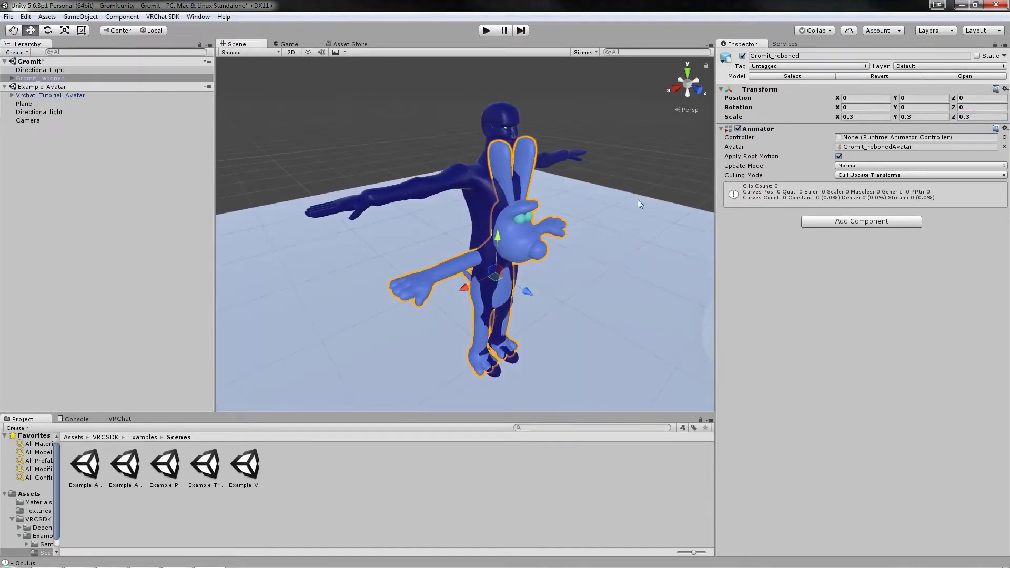
{"action": "right_click", "coordinate": [42, 88]}
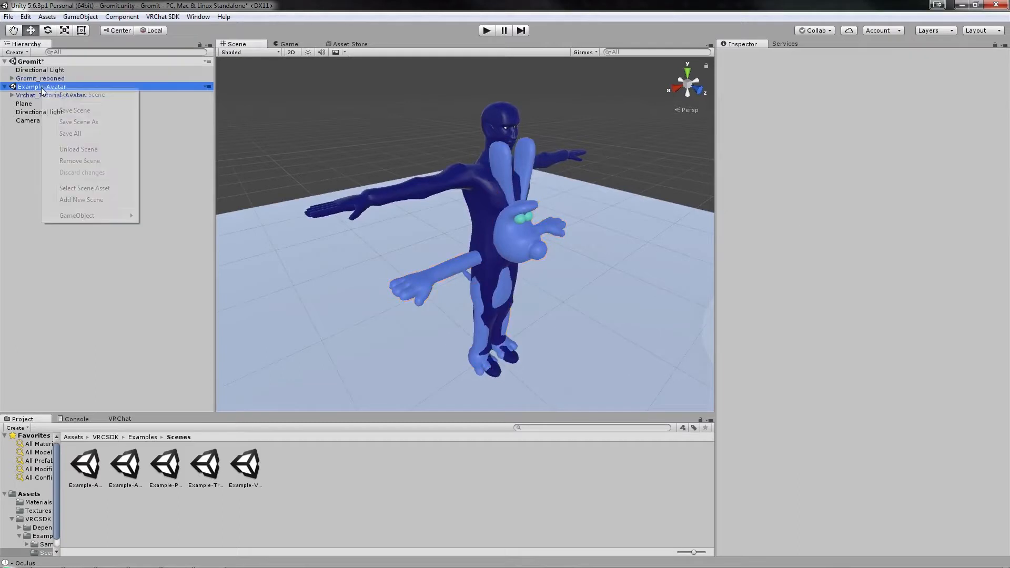
{"action": "left_click", "coordinate": [84, 161]}
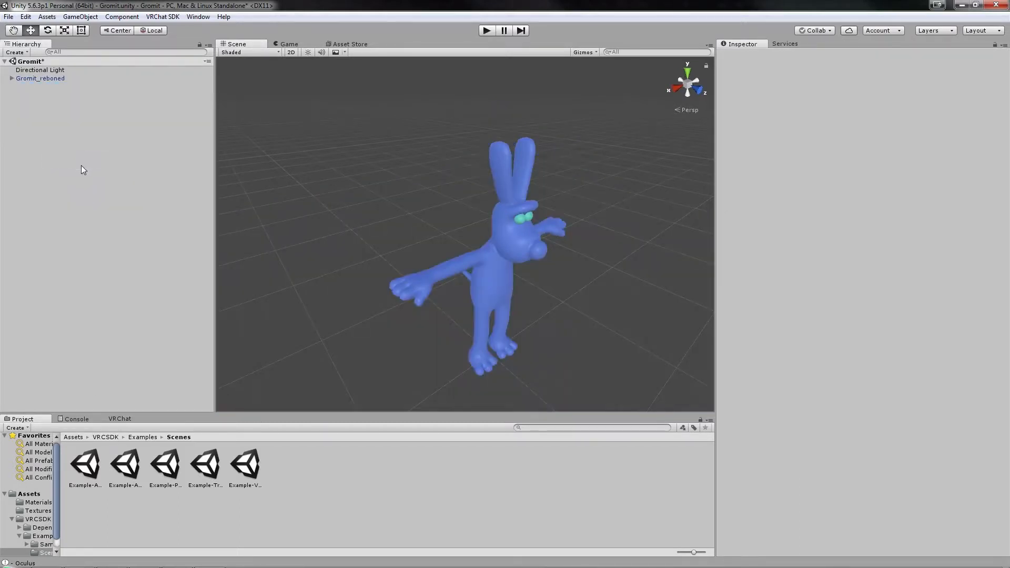
Return to the project's main Assets folder and add a VRC_Avatar Descriptor component to Gromit_reboned
{"action": "left_click", "coordinate": [74, 437]}
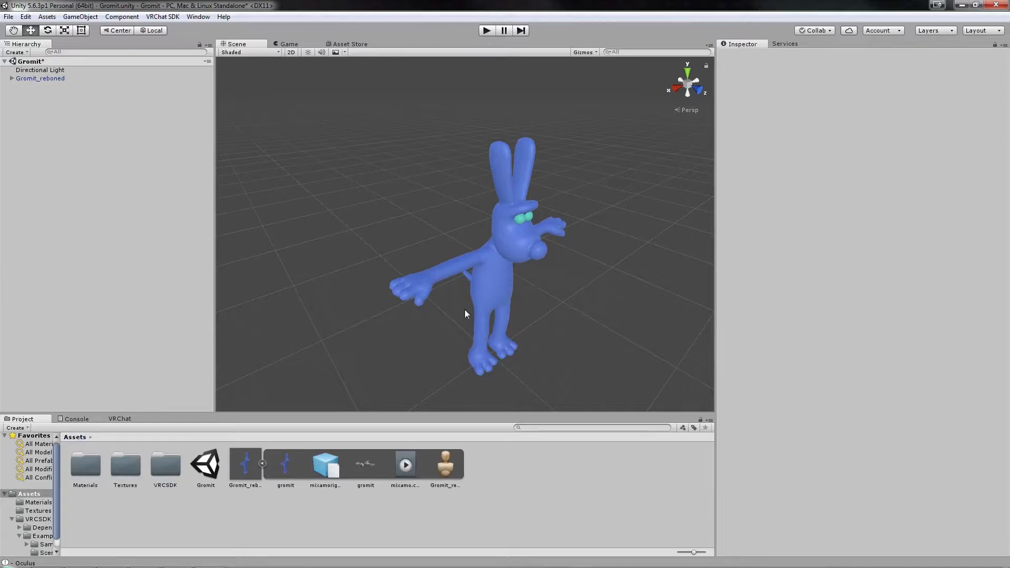
{"action": "left_click", "coordinate": [494, 272]}
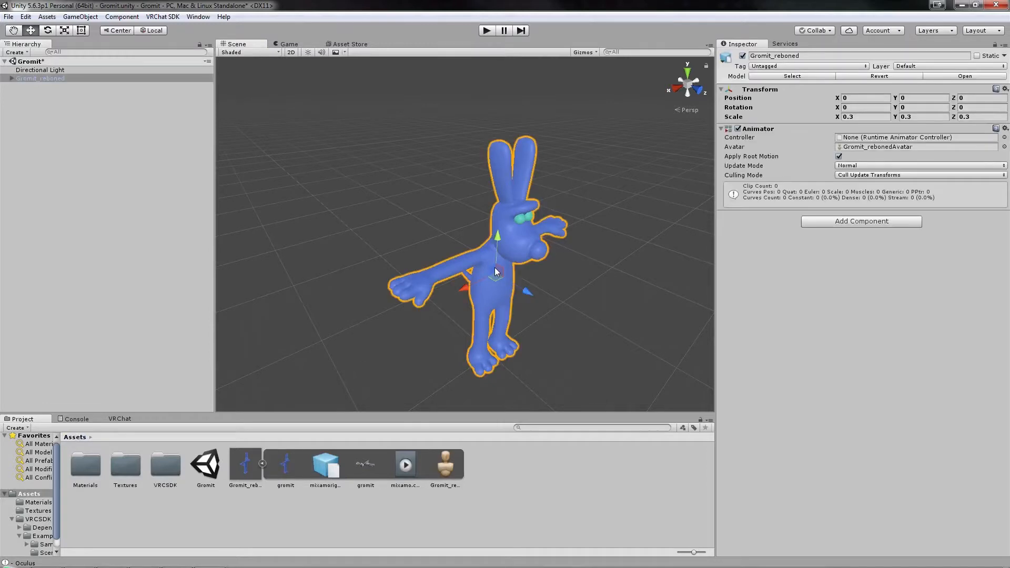
{"action": "left_click", "coordinate": [857, 223]}
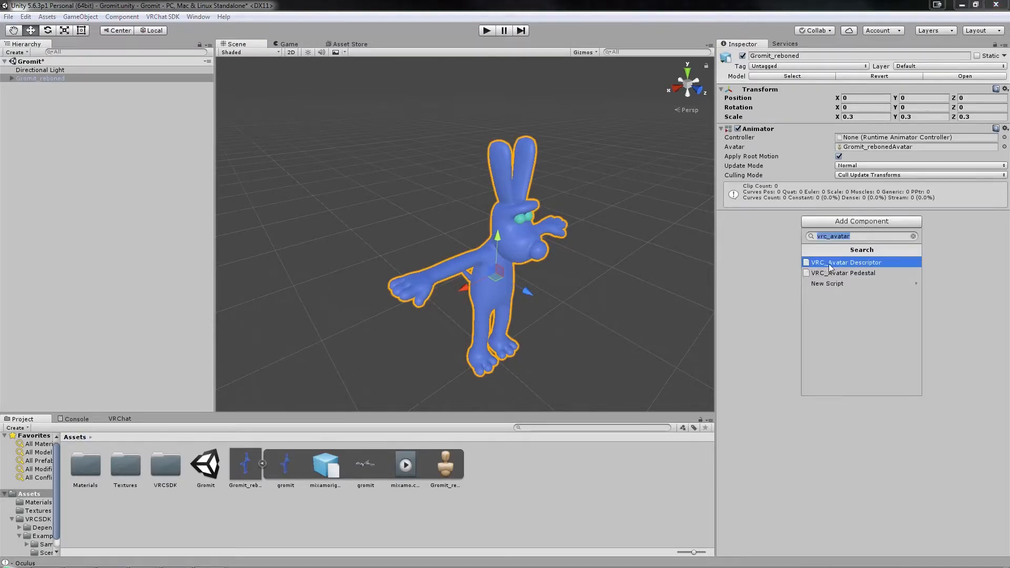
{"action": "left_click", "coordinate": [851, 263]}
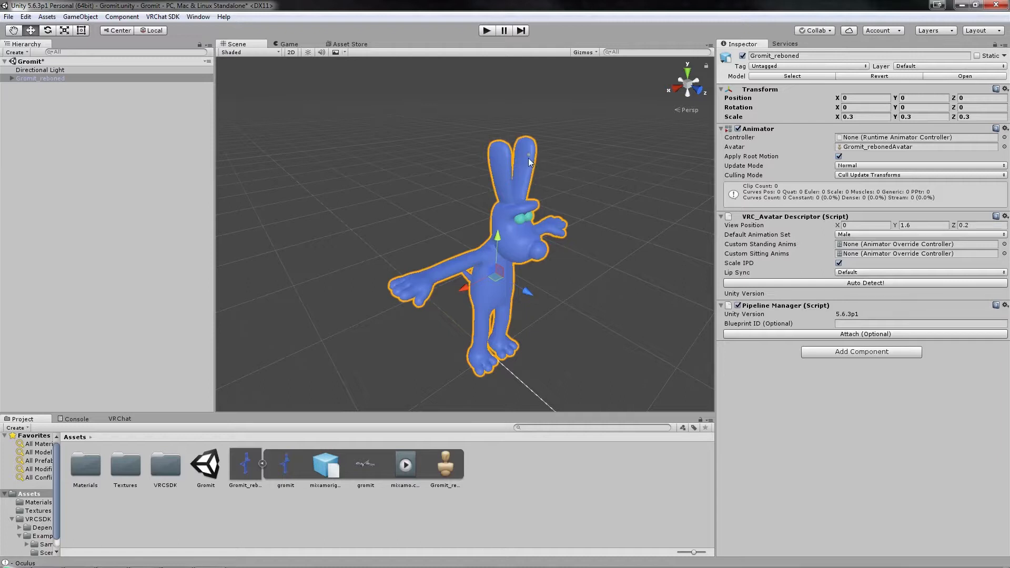
Set the avatar descriptor's View Position to Y 1.25 and Z 0.4, checking the marker against Gromit's eyes from the side and front
{"action": "middle_click_drag", "start_coordinate": [574, 181], "coordinate": [594, 180]}
{"action": "left_click_drag", "start_coordinate": [594, 179], "coordinate": [553, 196], "text": "alt"}
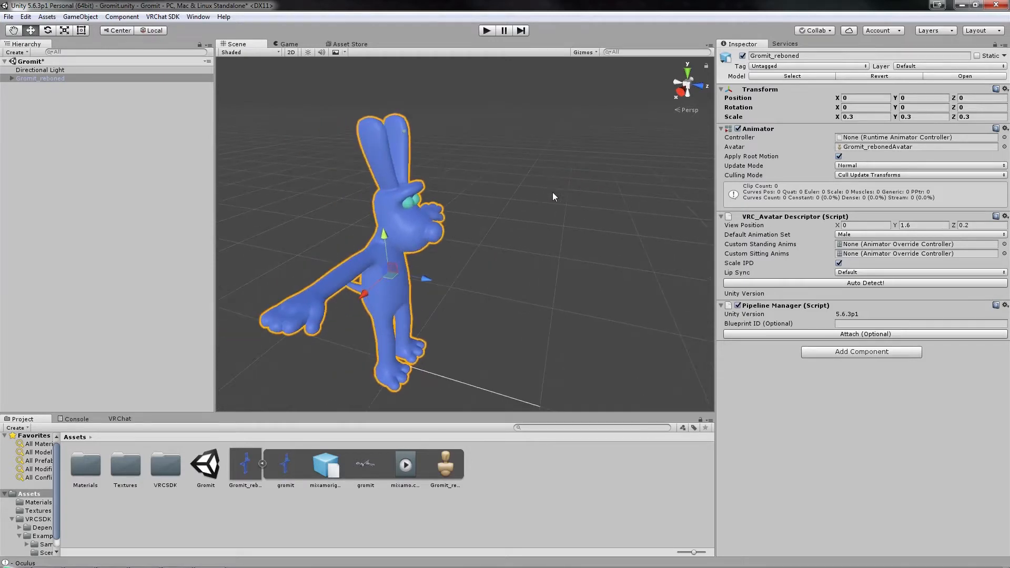
{"action": "left_click", "coordinate": [686, 90]}
{"action": "left_click", "coordinate": [688, 83]}
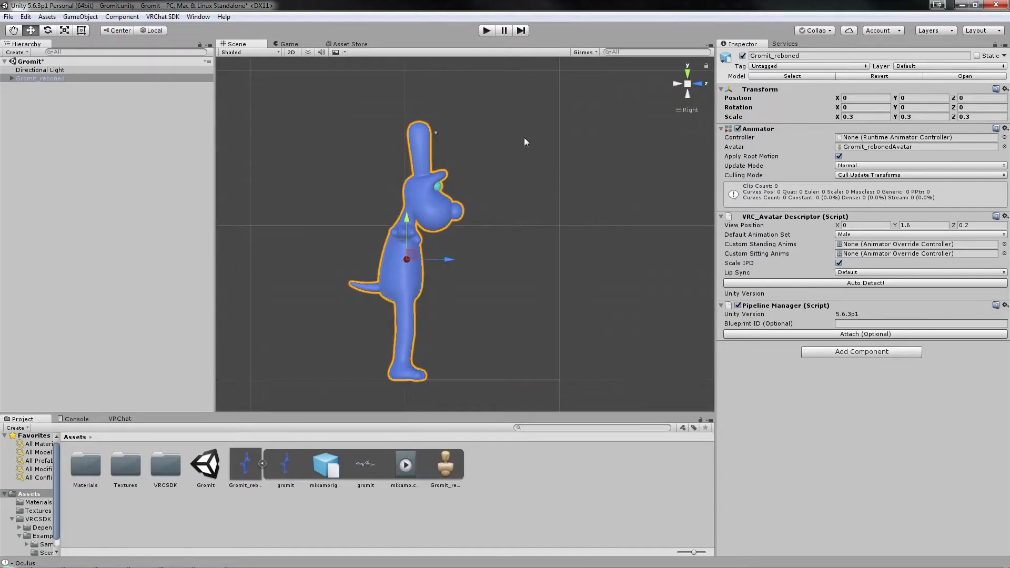
{"action": "left_click", "coordinate": [918, 225]}
{"action": "left_click", "coordinate": [982, 227]}
{"action": "left_click", "coordinate": [922, 226]}
{"action": "left_click_drag", "start_coordinate": [494, 221], "coordinate": [442, 243], "text": "alt"}
{"action": "left_click", "coordinate": [699, 86]}
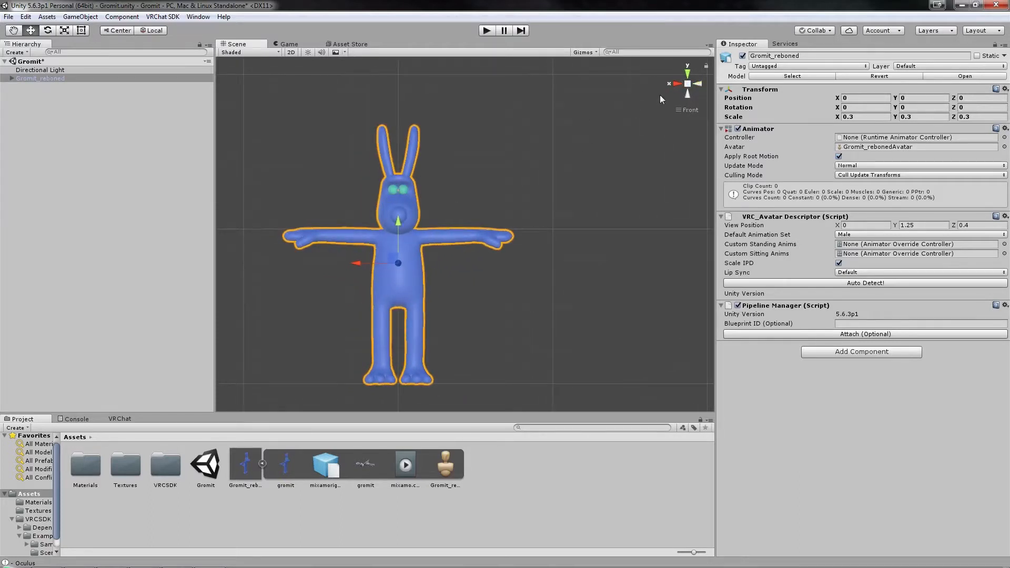
{"action": "left_click", "coordinate": [675, 84]}
{"action": "left_click_drag", "start_coordinate": [598, 220], "coordinate": [474, 251], "text": "alt"}
{"action": "middle_click_drag", "start_coordinate": [474, 252], "coordinate": [551, 234]}
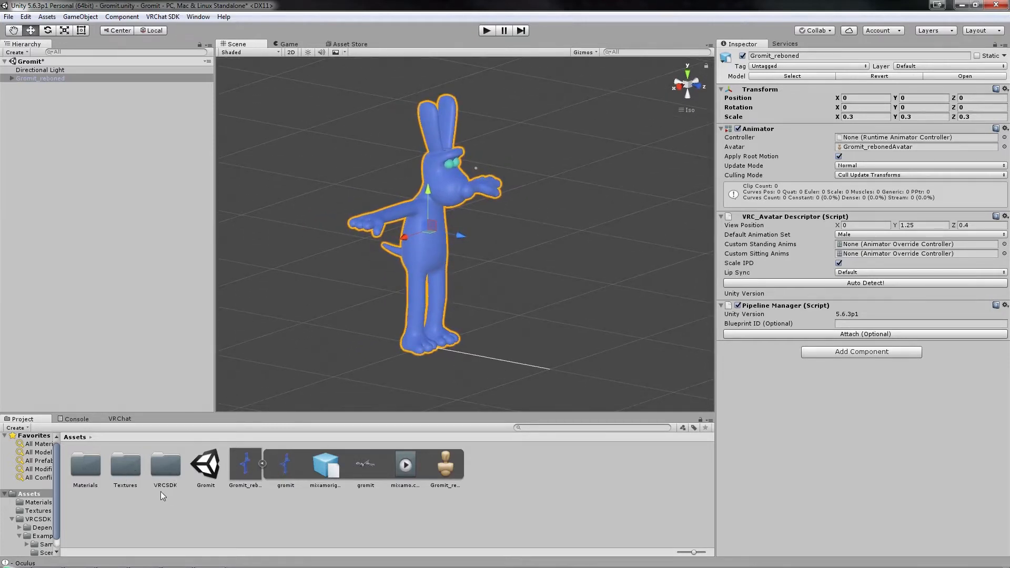
Inspect the Tex_0024_1_dds and Tex_0028_1_dds materials in the project's Materials folder
{"action": "double_click", "coordinate": [78, 473]}
{"action": "left_click", "coordinate": [90, 473]}
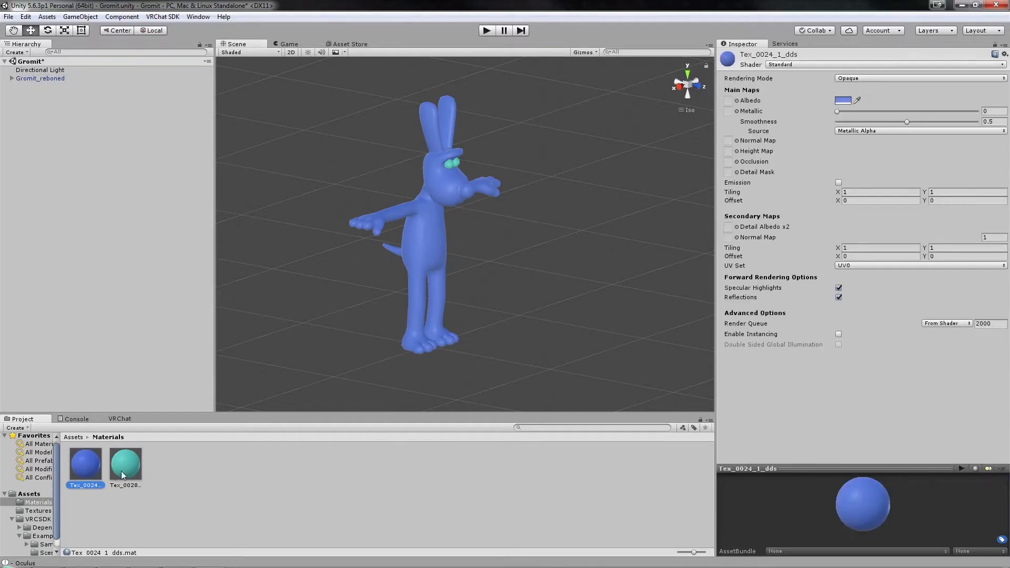
{"action": "left_click", "coordinate": [127, 469]}
{"action": "left_click", "coordinate": [85, 469]}
{"action": "left_click", "coordinate": [125, 473]}
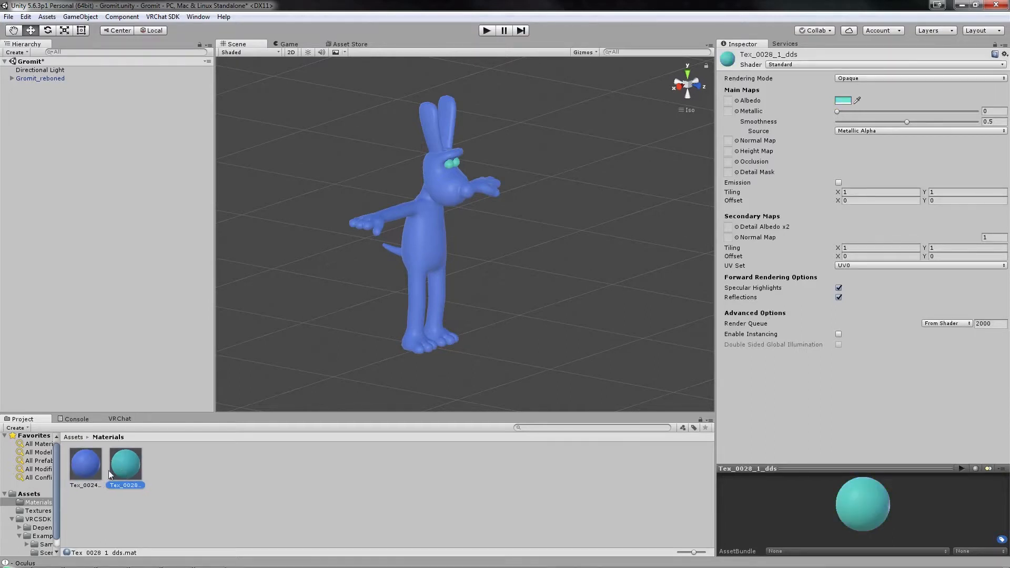
{"action": "left_click", "coordinate": [94, 470]}
{"action": "left_click", "coordinate": [133, 467]}
Give the Tex_0024_1_dds material the tex_0024 colour texture as albedo with a white tint (FFFFFFFF) and a smoothness of 0
{"action": "left_click", "coordinate": [87, 469]}
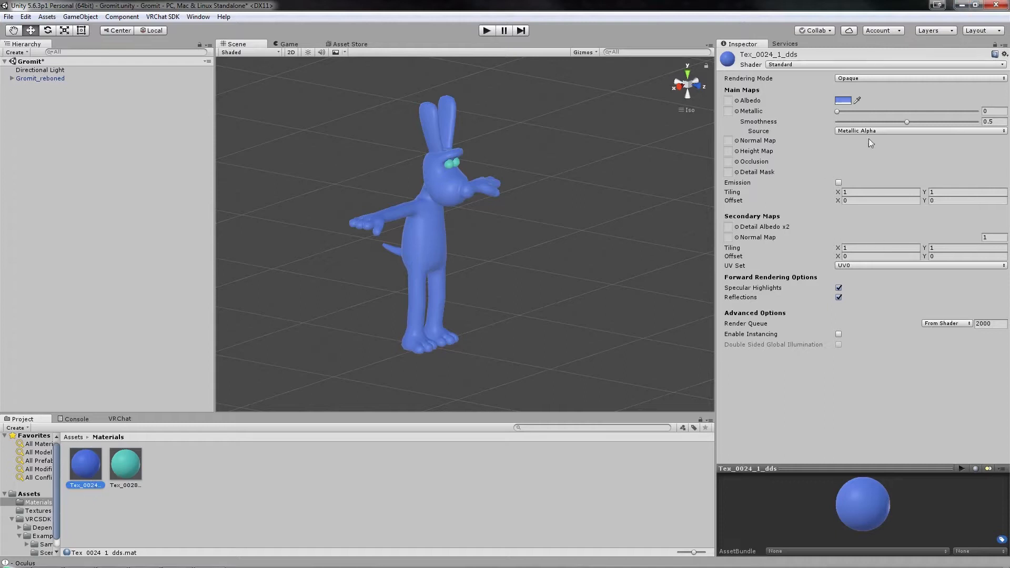
{"action": "left_click", "coordinate": [33, 511]}
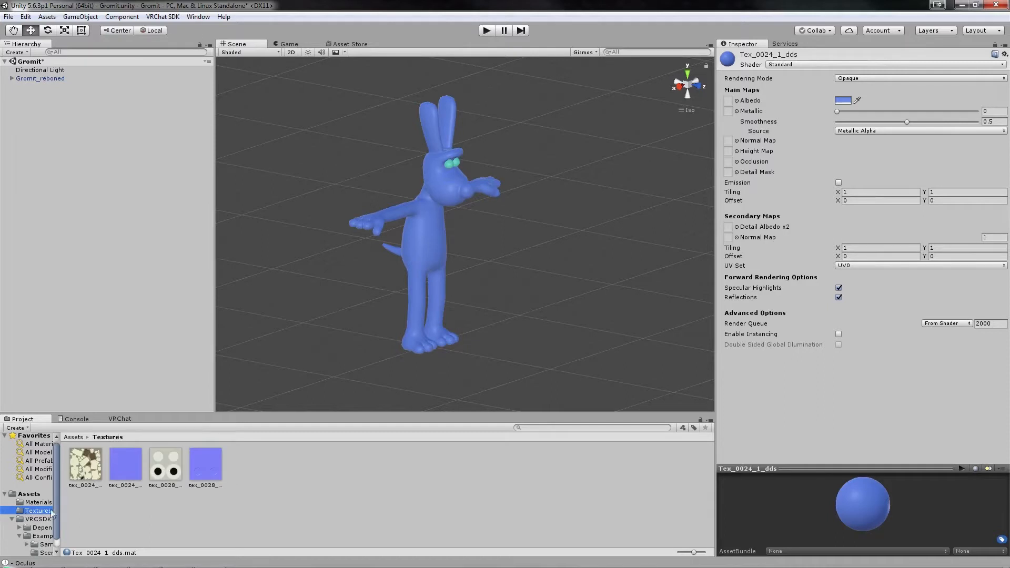
{"action": "left_click_drag", "start_coordinate": [85, 470], "coordinate": [728, 100]}
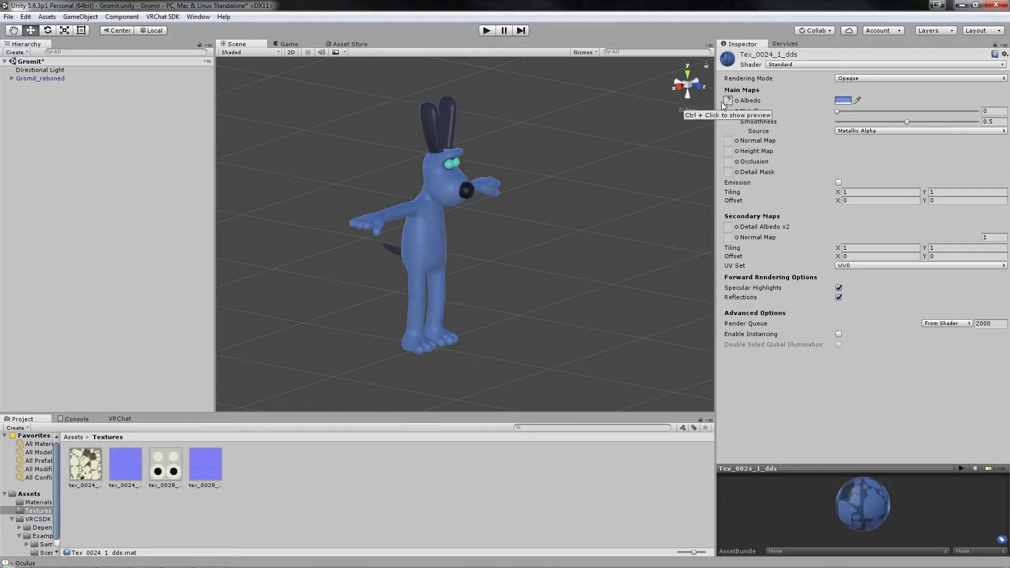
{"action": "left_click", "coordinate": [845, 101]}
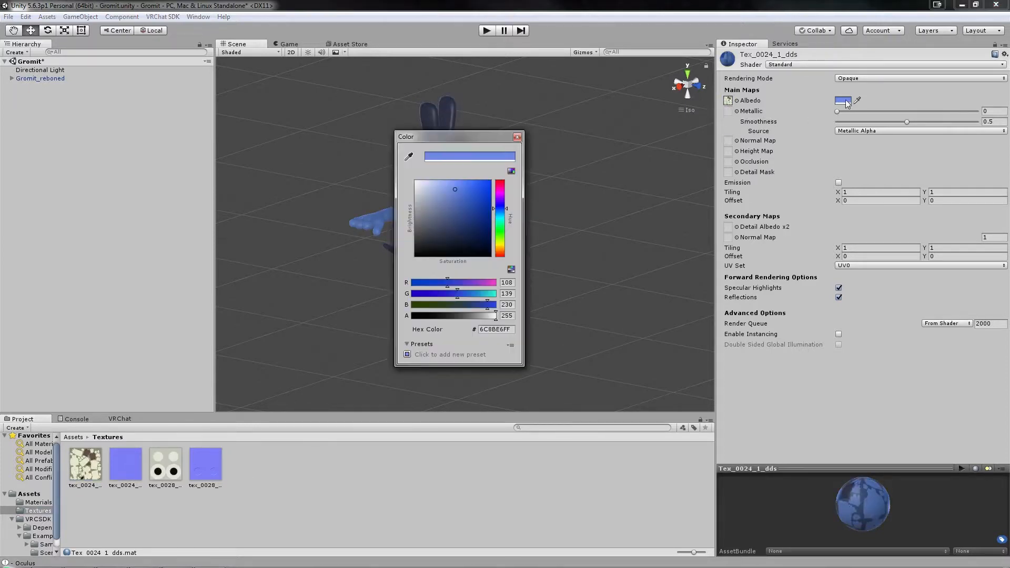
{"action": "left_click_drag", "start_coordinate": [453, 234], "coordinate": [382, 167]}
{"action": "left_click_drag", "start_coordinate": [431, 138], "coordinate": [574, 139]}
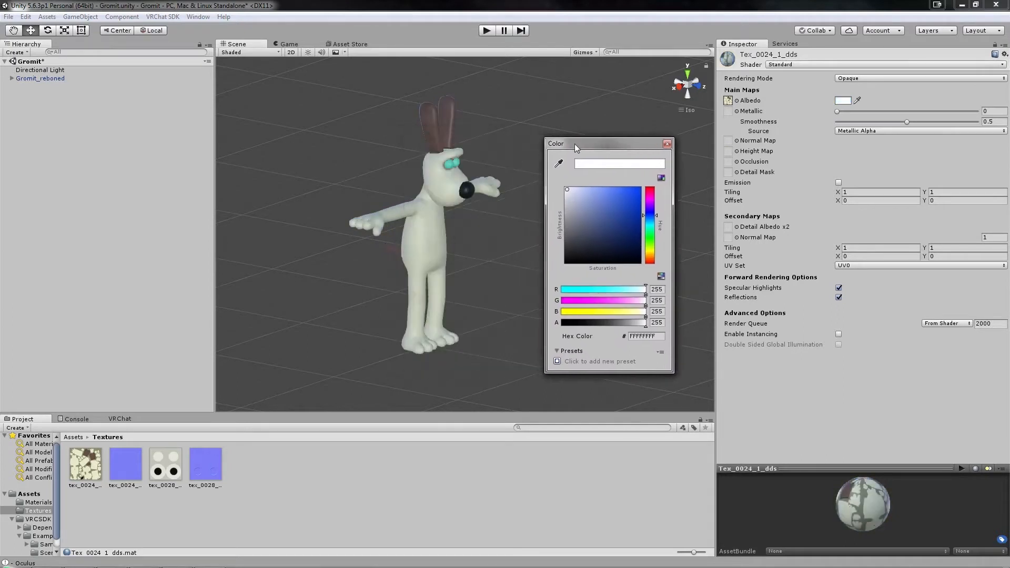
{"action": "left_click", "coordinate": [669, 140]}
{"action": "left_click_drag", "start_coordinate": [669, 149], "coordinate": [609, 232], "text": "alt"}
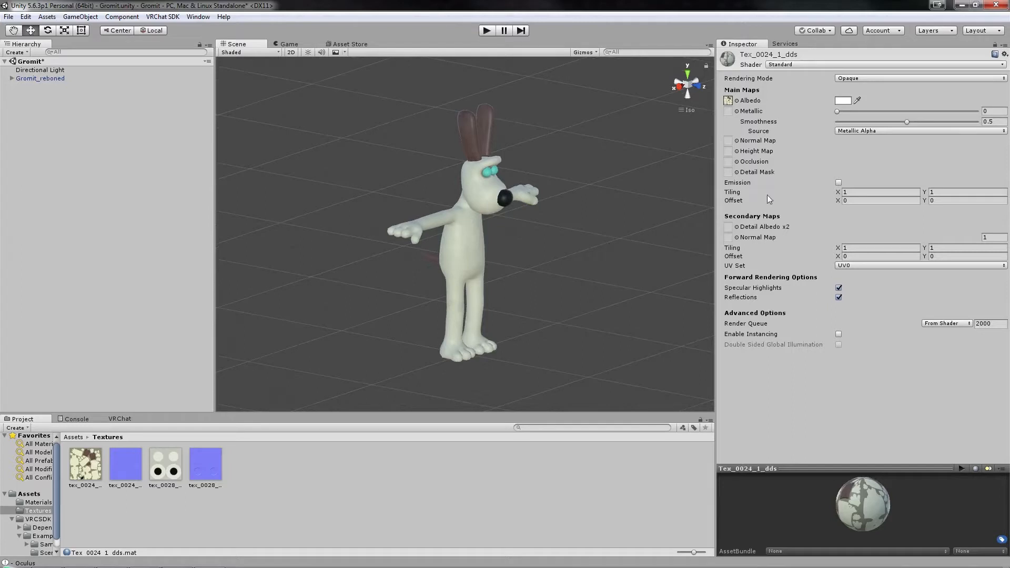
{"action": "left_click_drag", "start_coordinate": [906, 122], "coordinate": [833, 122]}
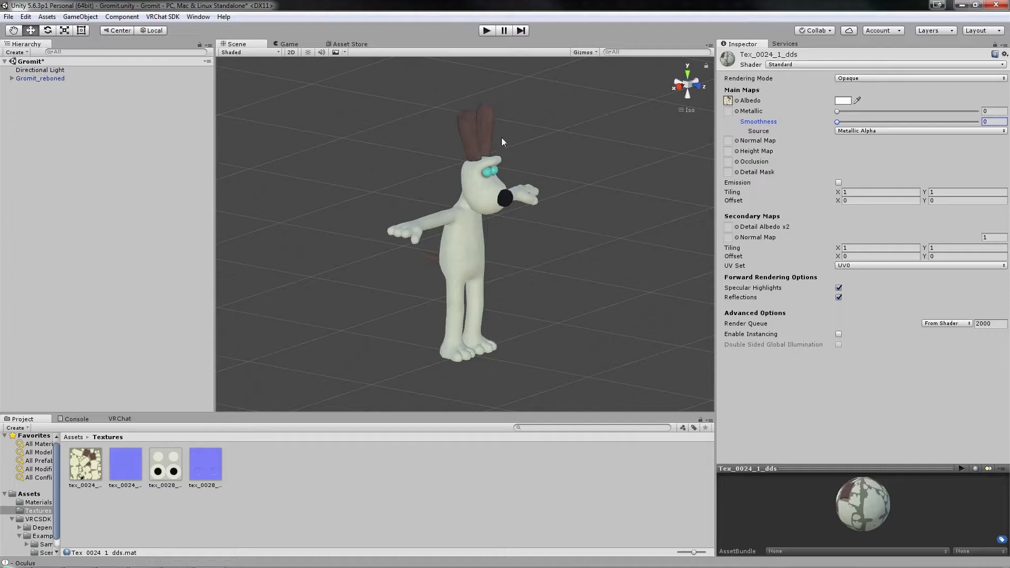
Try the Transparent rendering mode on the Tex_0024_1_dds material and return it to Opaque
{"action": "left_click", "coordinate": [855, 78]}
{"action": "left_click", "coordinate": [873, 124]}
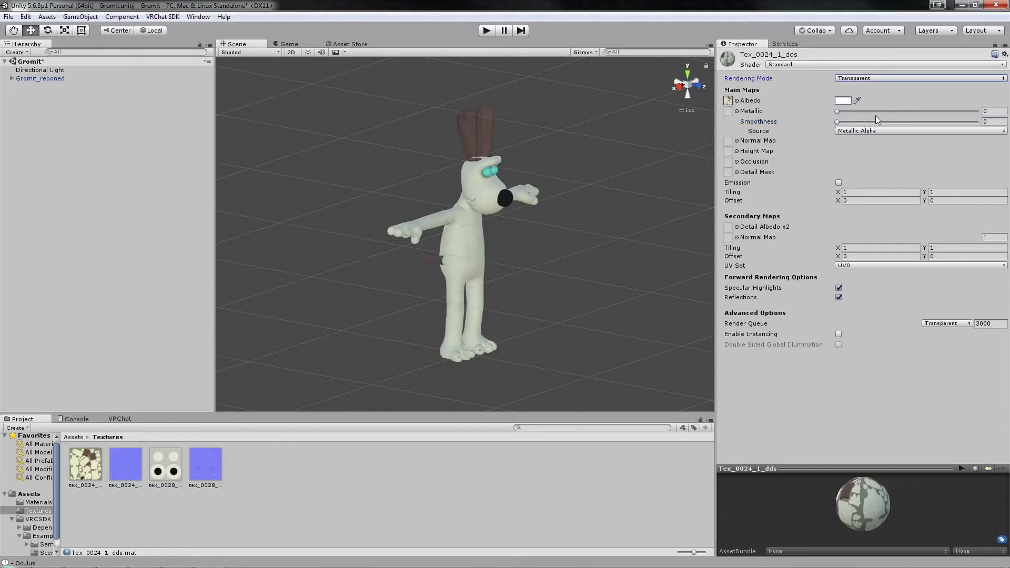
{"action": "left_click", "coordinate": [875, 79]}
{"action": "left_click", "coordinate": [873, 85]}
Assign the tex_0024_1_dds-map texture as the body material's normal map and fix its import type
{"action": "left_click_drag", "start_coordinate": [125, 466], "coordinate": [729, 141]}
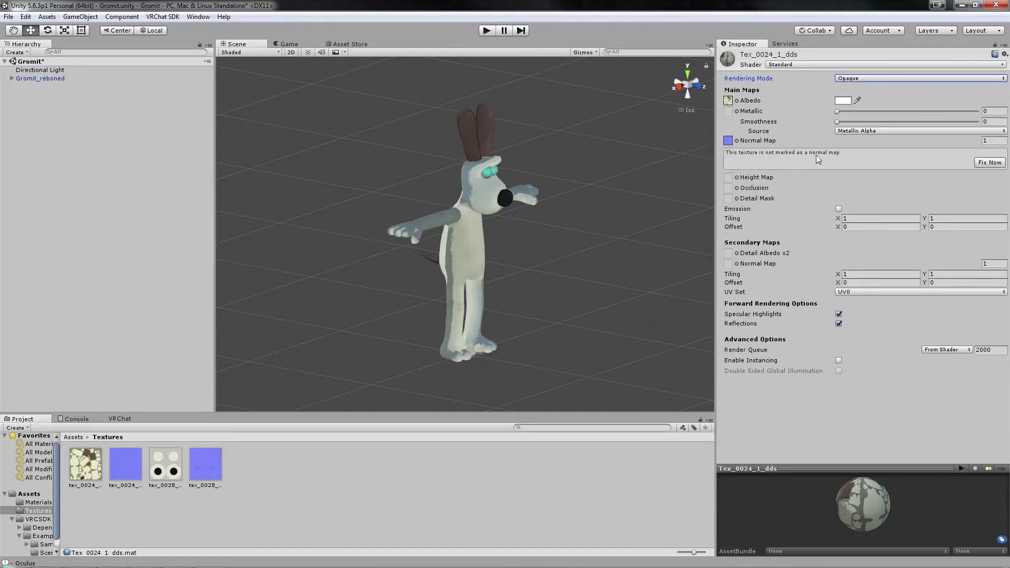
{"action": "left_click", "coordinate": [980, 164]}
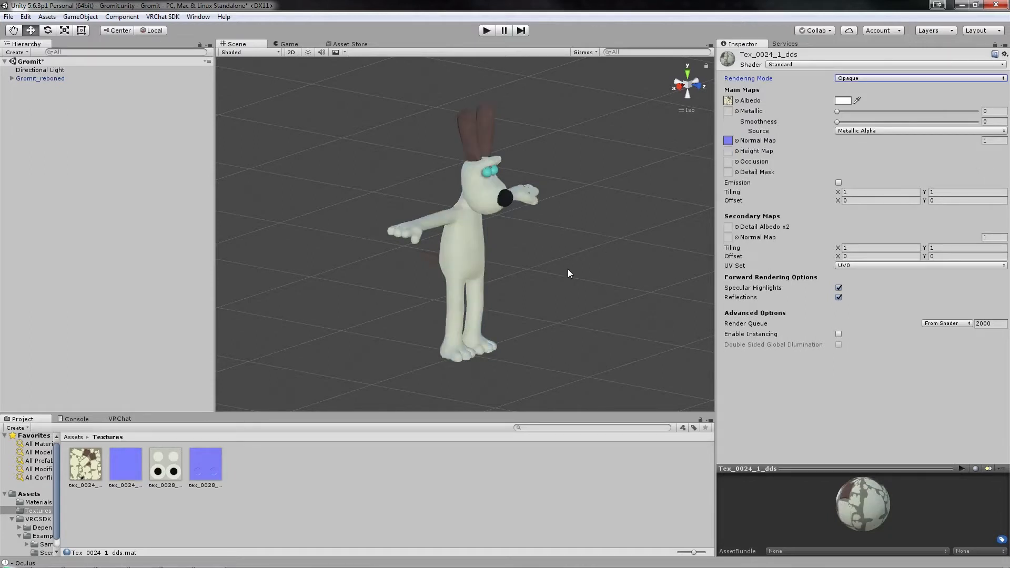
Compare the body material with no normal map and reselect tex_0024_1_dds-map
{"action": "left_click", "coordinate": [737, 140]}
{"action": "left_click_drag", "start_coordinate": [841, 261], "coordinate": [798, 229]}
{"action": "scroll", "coordinate": [803, 314], "scroll_direction": "up", "scroll_amount": 3}
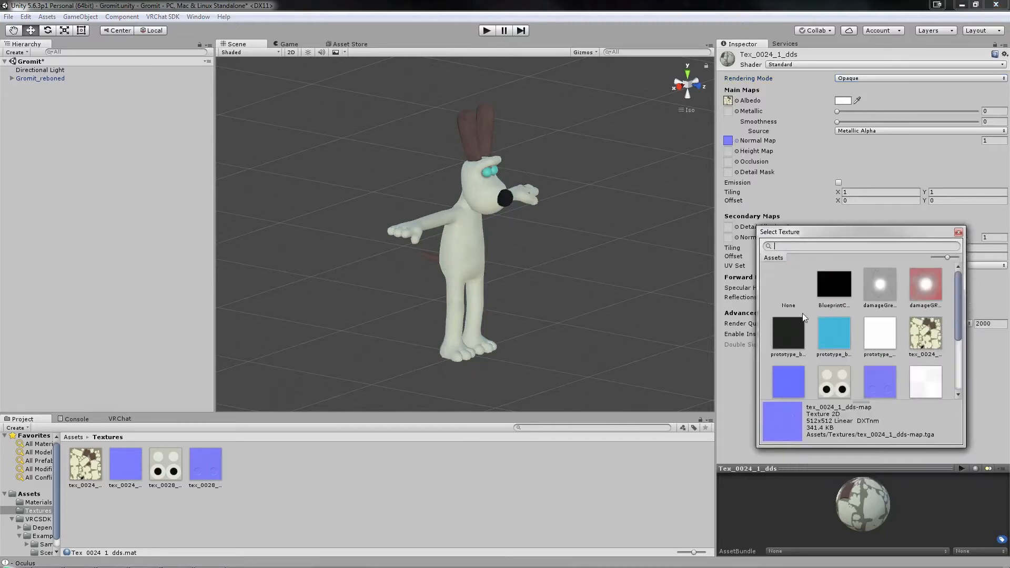
{"action": "left_click", "coordinate": [788, 275]}
{"action": "scroll", "coordinate": [794, 292], "scroll_direction": "down", "scroll_amount": 3}
{"action": "left_click", "coordinate": [792, 292]}
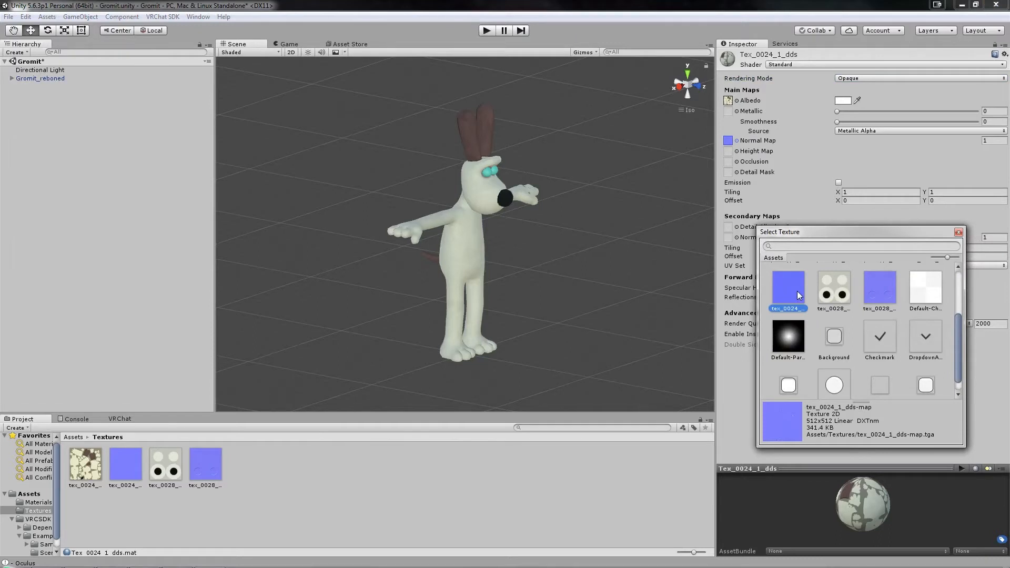
{"action": "left_click", "coordinate": [959, 233]}
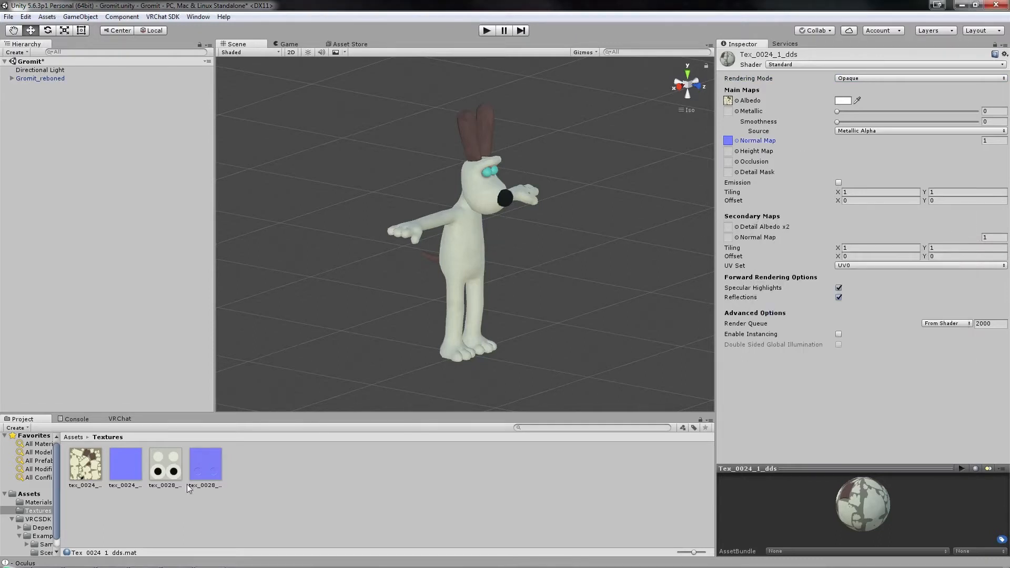
Give the Tex_0028_1_dds eye material the tex_0028 eye texture as albedo with a white tint and a smoothness of 0
{"action": "left_click", "coordinate": [47, 504]}
{"action": "left_click", "coordinate": [118, 463]}
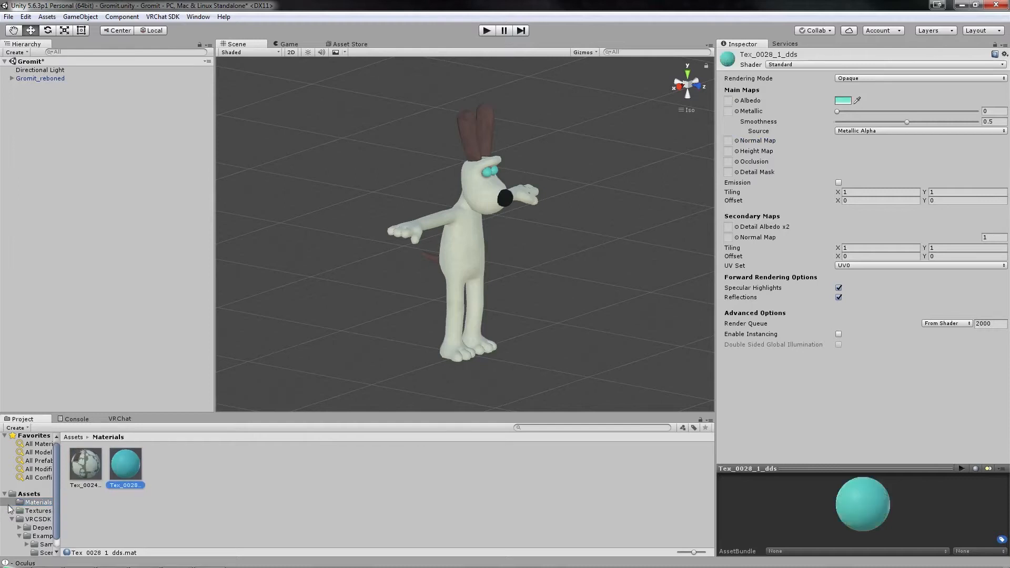
{"action": "left_click", "coordinate": [38, 511]}
{"action": "left_click_drag", "start_coordinate": [166, 465], "coordinate": [729, 102]}
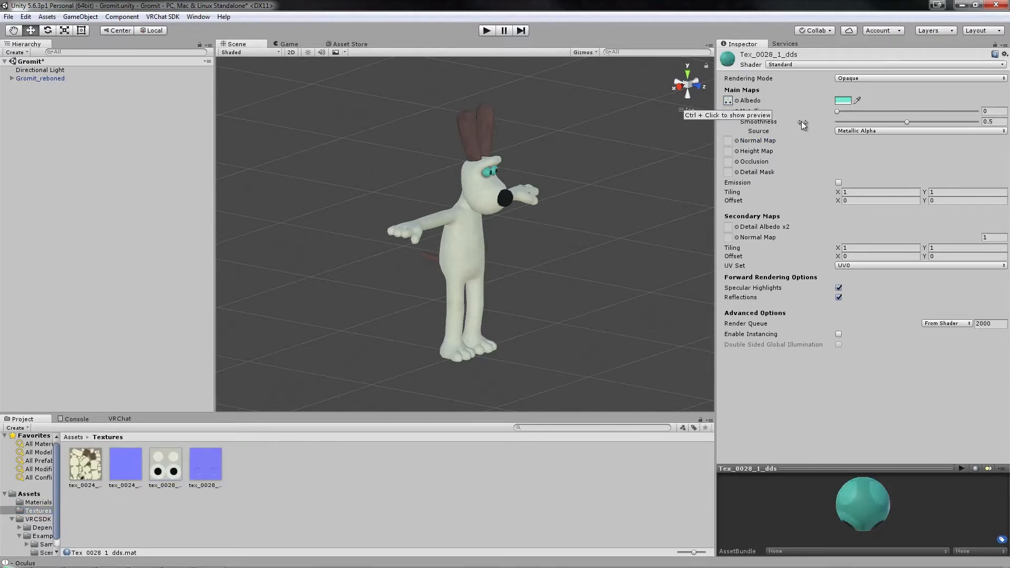
{"action": "left_click", "coordinate": [841, 101]}
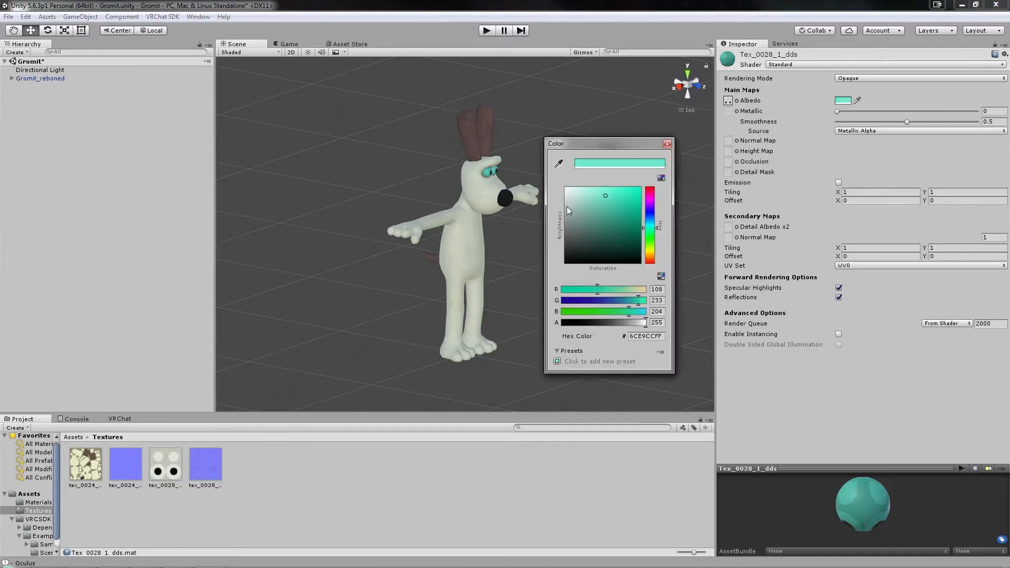
{"action": "left_click_drag", "start_coordinate": [566, 203], "coordinate": [513, 157]}
{"action": "left_click", "coordinate": [667, 144]}
{"action": "left_click_drag", "start_coordinate": [908, 122], "coordinate": [836, 122]}
Assign the bluish tex_0028 map as the eye material's normal map, fix its import type, and check the textured model
{"action": "left_click_drag", "start_coordinate": [217, 473], "coordinate": [728, 141]}
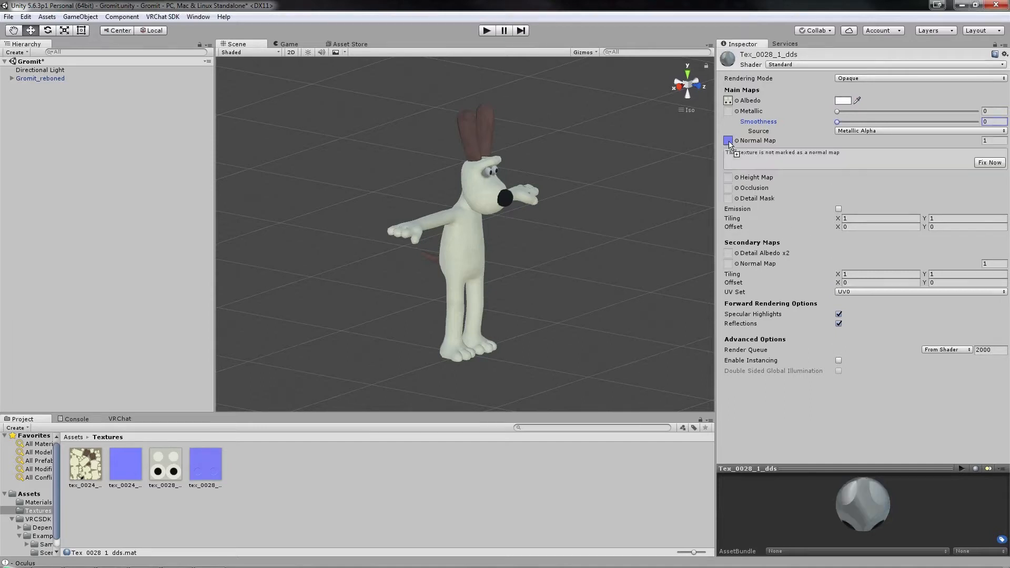
{"action": "left_click", "coordinate": [976, 163]}
{"action": "left_click_drag", "start_coordinate": [550, 243], "coordinate": [507, 238], "text": "alt"}
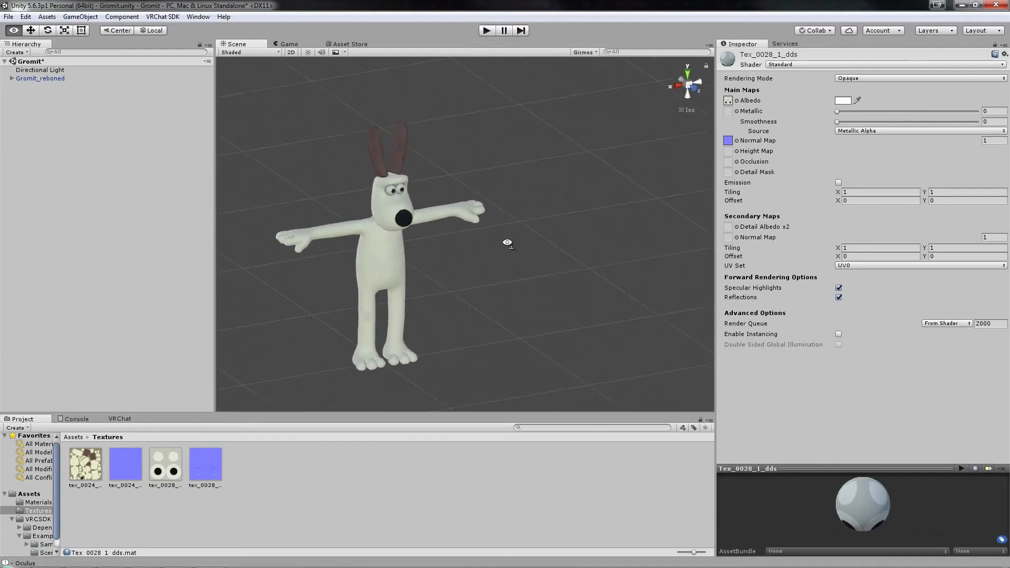
{"action": "left_click_drag", "start_coordinate": [446, 200], "coordinate": [501, 157], "text": "alt"}
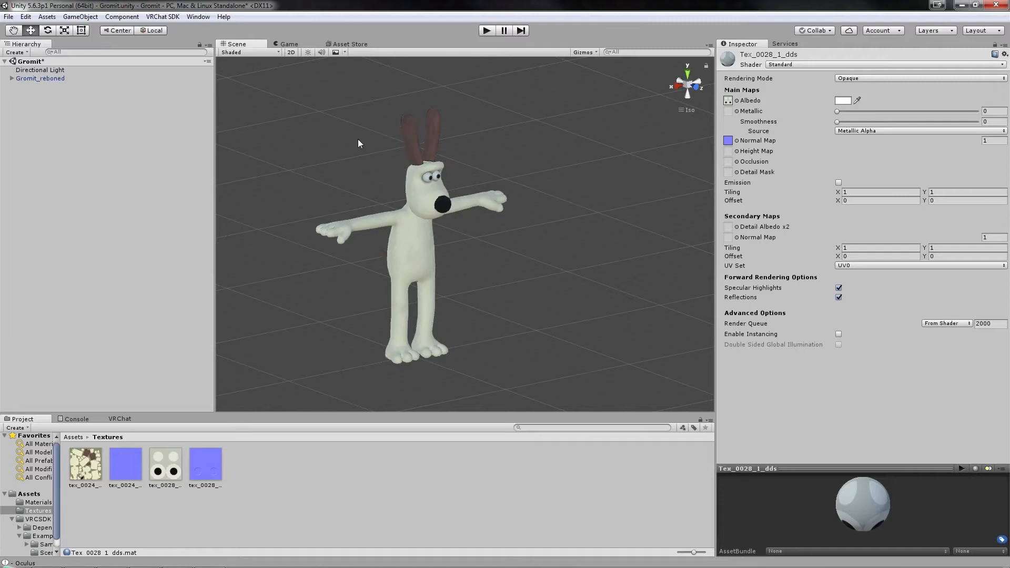
{"action": "middle_click_drag", "start_coordinate": [553, 159], "coordinate": [626, 152]}
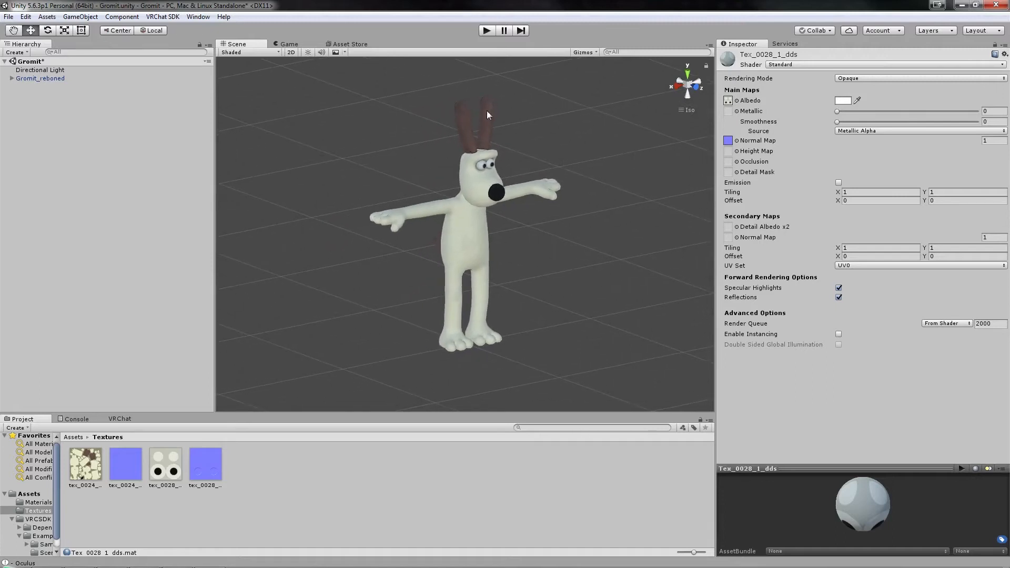
{"action": "middle_click_drag", "start_coordinate": [569, 160], "coordinate": [579, 178]}
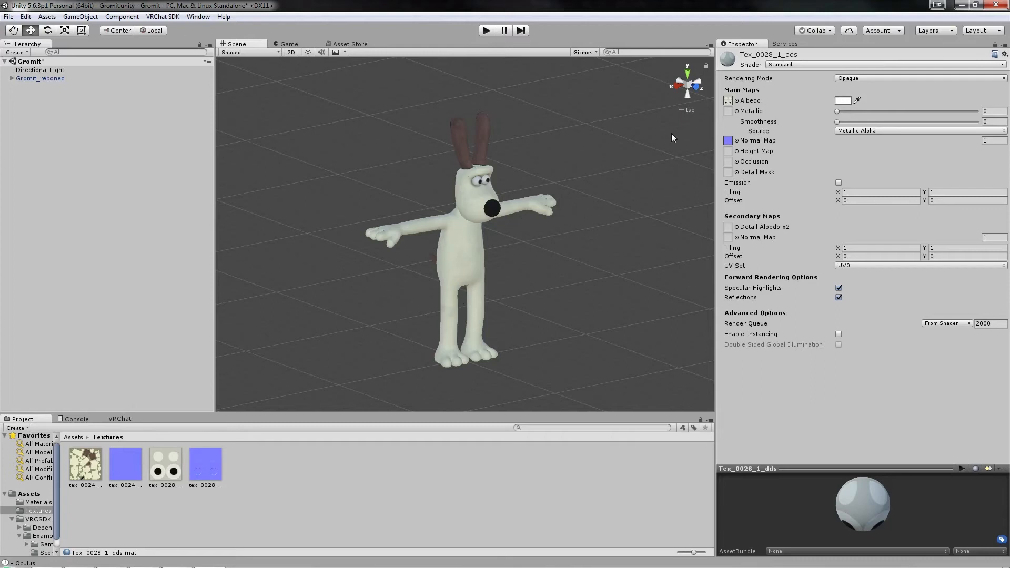
Review the avatar options for Gromit_reboned in the VRChat SDK and start Build & Publish
{"action": "left_click", "coordinate": [472, 243]}
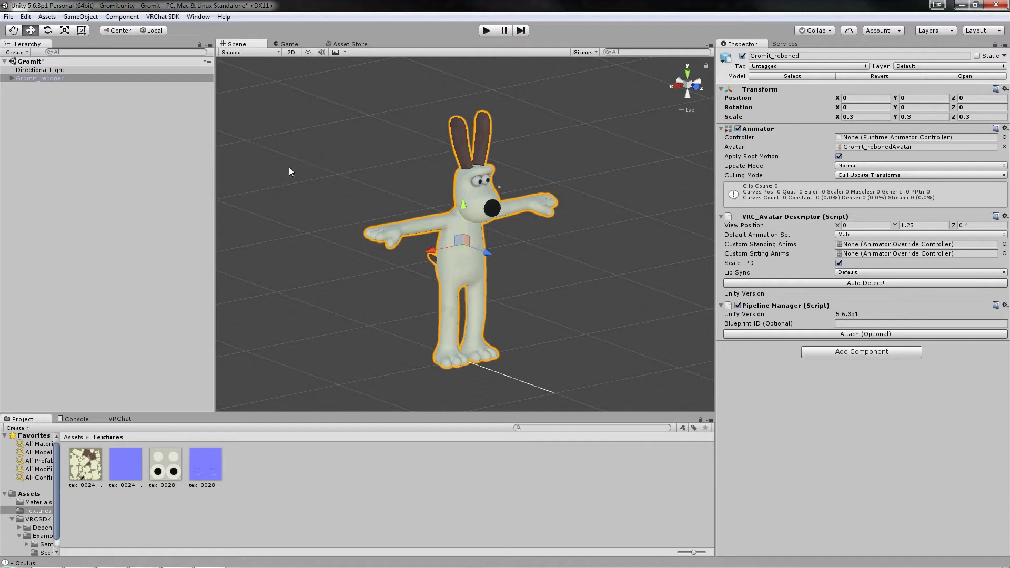
{"action": "left_click", "coordinate": [120, 418]}
{"action": "scroll", "coordinate": [709, 529], "scroll_direction": "down", "scroll_amount": 1}
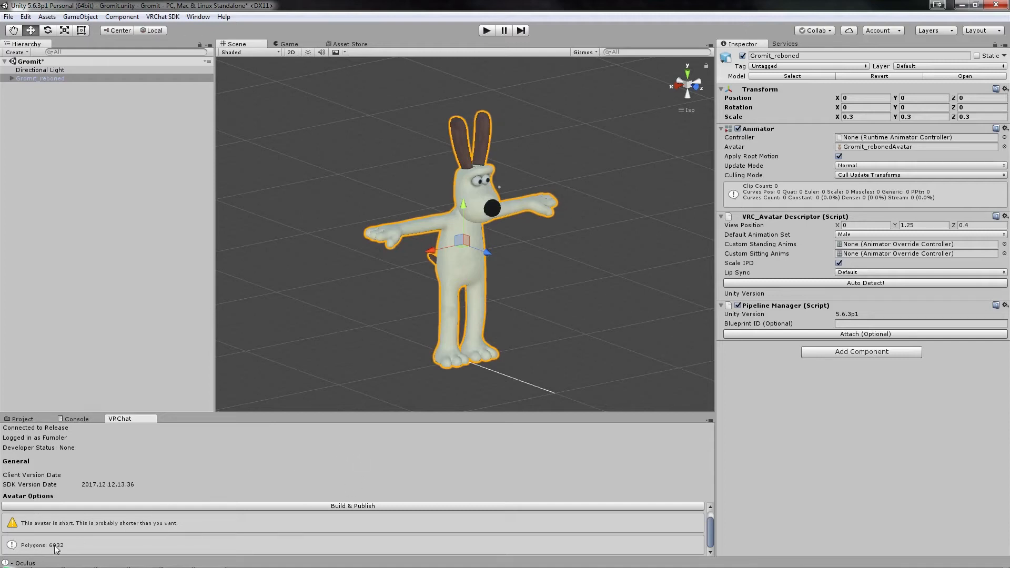
{"action": "left_click", "coordinate": [359, 506]}
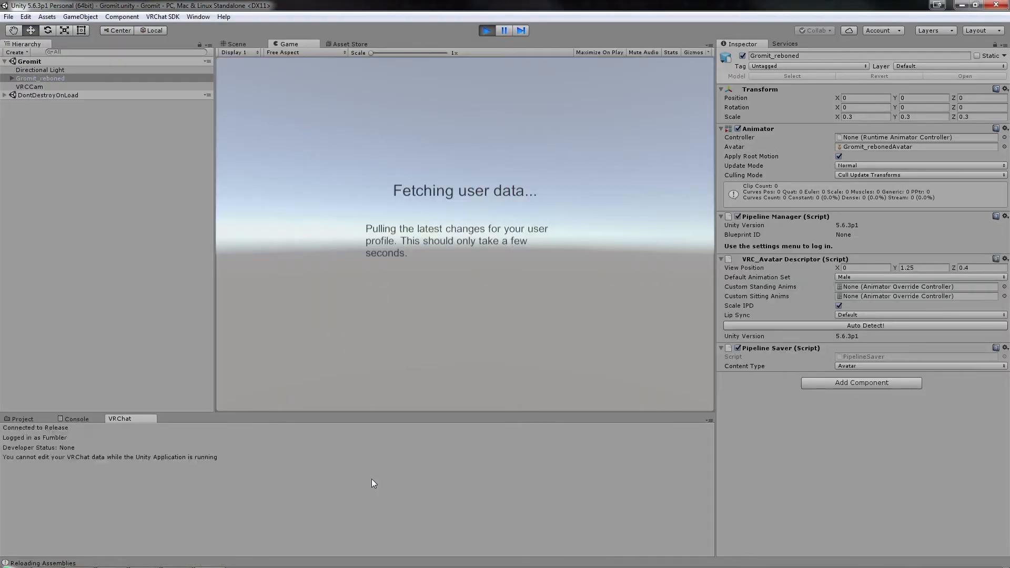
Name the new avatar "Gromit Ears" and describe it as "Gromit with ears standing straight up like an idiot."
{"action": "left_click", "coordinate": [409, 210]}
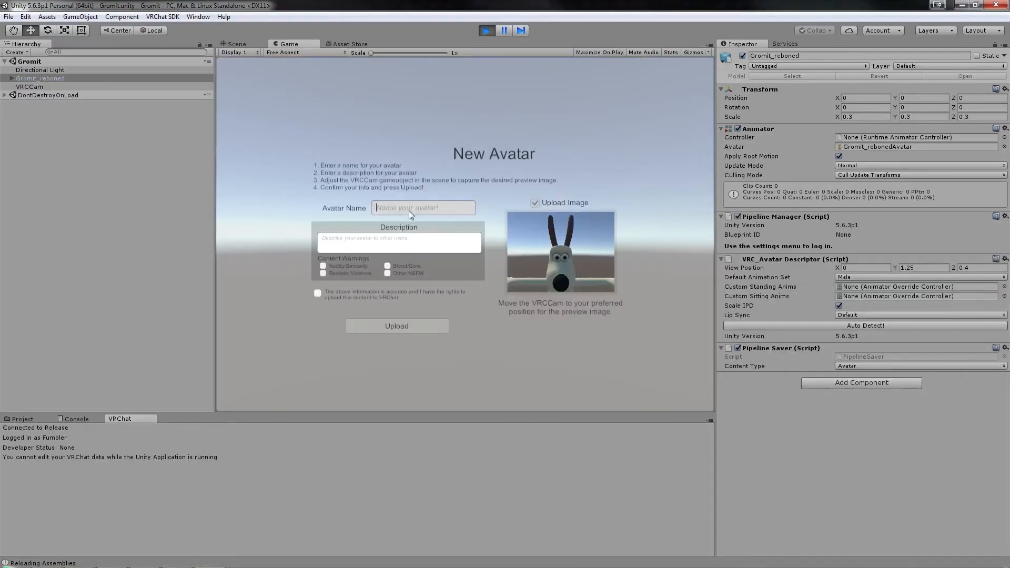
{"action": "type", "text": "Gromit"}
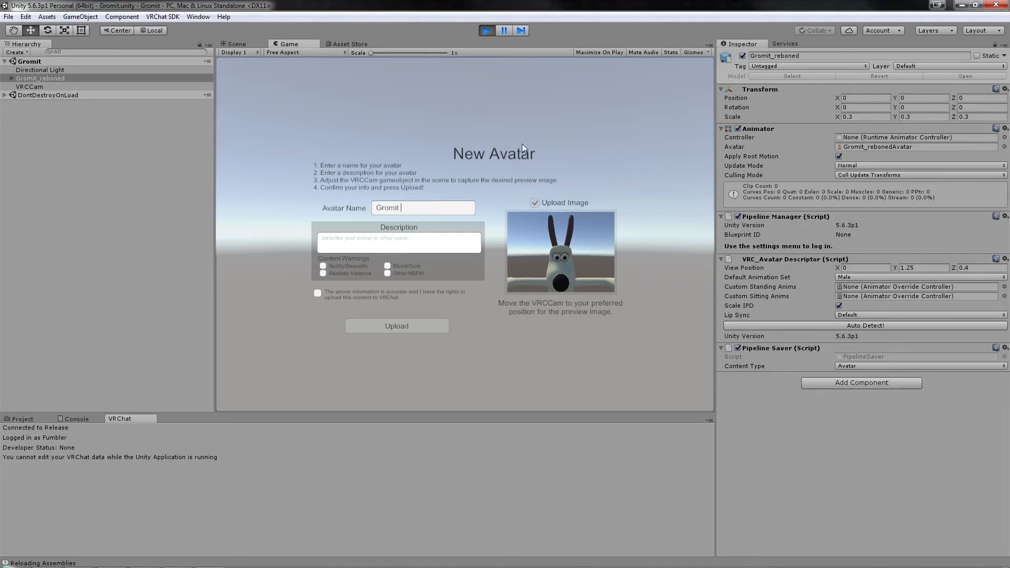
{"action": "type", "text": " Ears"}
{"action": "left_click", "coordinate": [519, 397]}
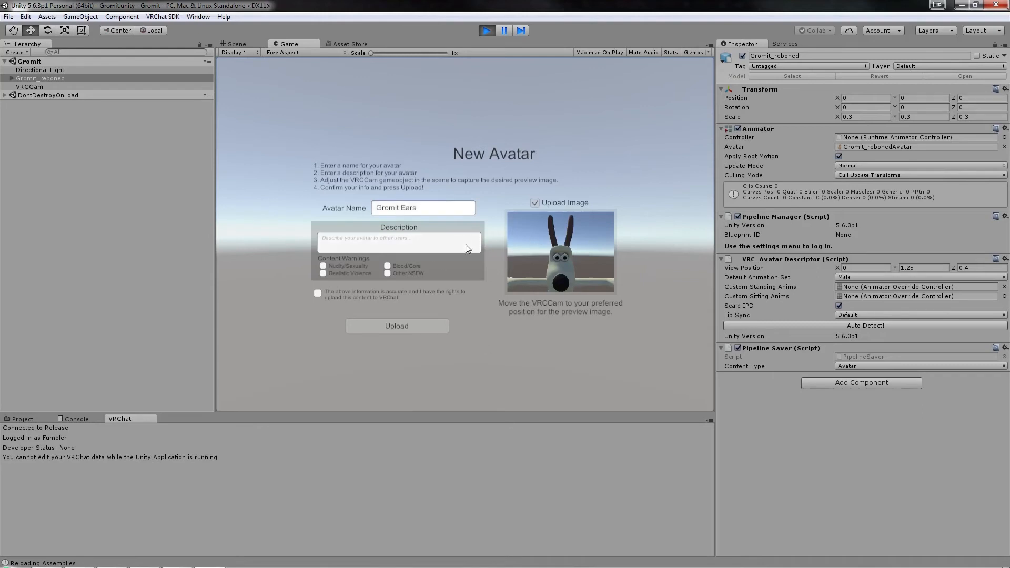
{"action": "left_click", "coordinate": [360, 241]}
{"action": "type", "text": "Gromit with ears standing straight up like an idiot."}
Reposition the VRCCam in the scene to about Y 1.222, Z 1.01 so the preview frames Gromit's upper body and arms
{"action": "left_click", "coordinate": [235, 45]}
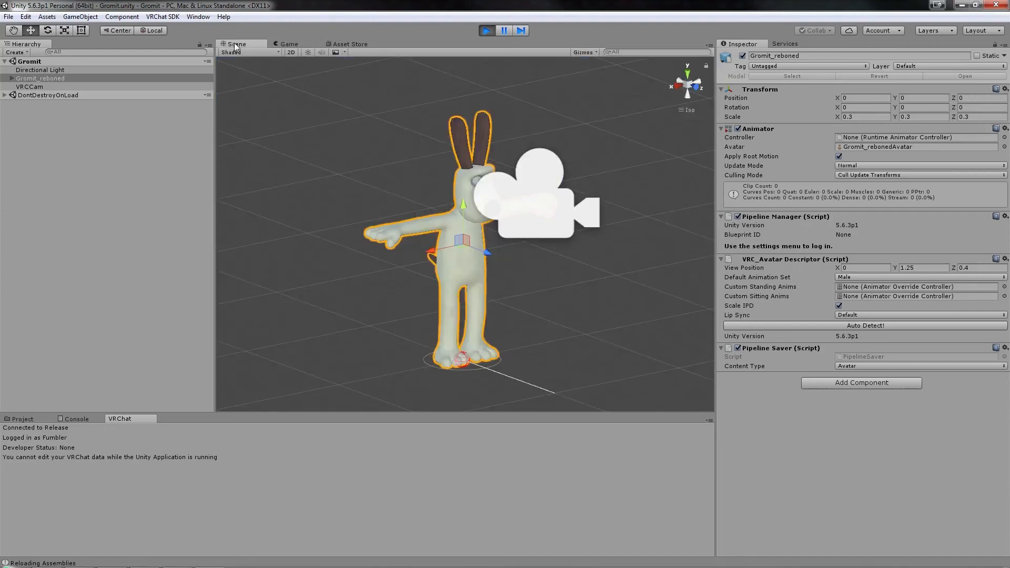
{"action": "left_click", "coordinate": [549, 218]}
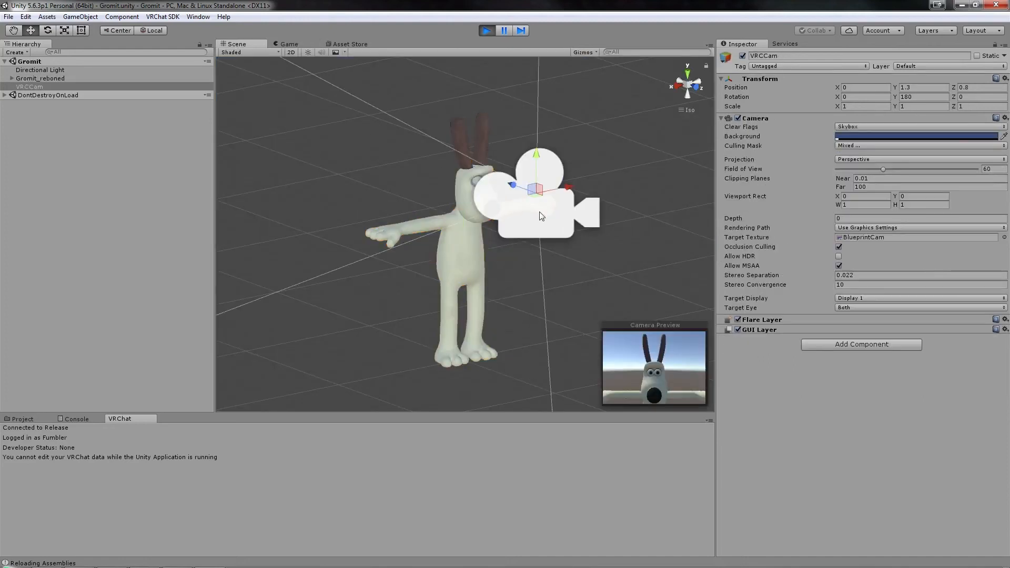
{"action": "left_click_drag", "start_coordinate": [536, 158], "coordinate": [559, 174]}
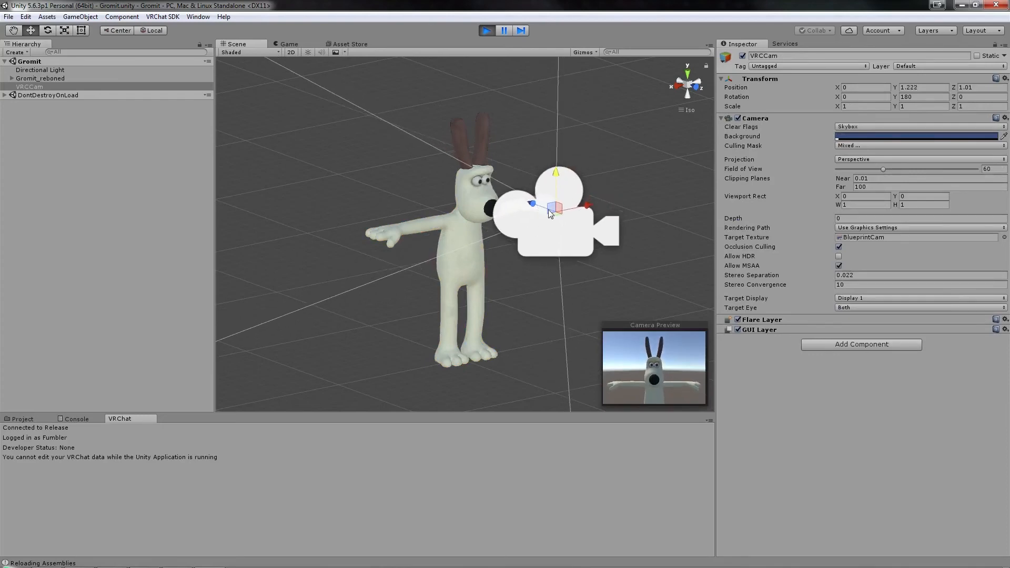
Set the VRCCam's clear flags to Solid Color with a black background
{"action": "left_click", "coordinate": [857, 126]}
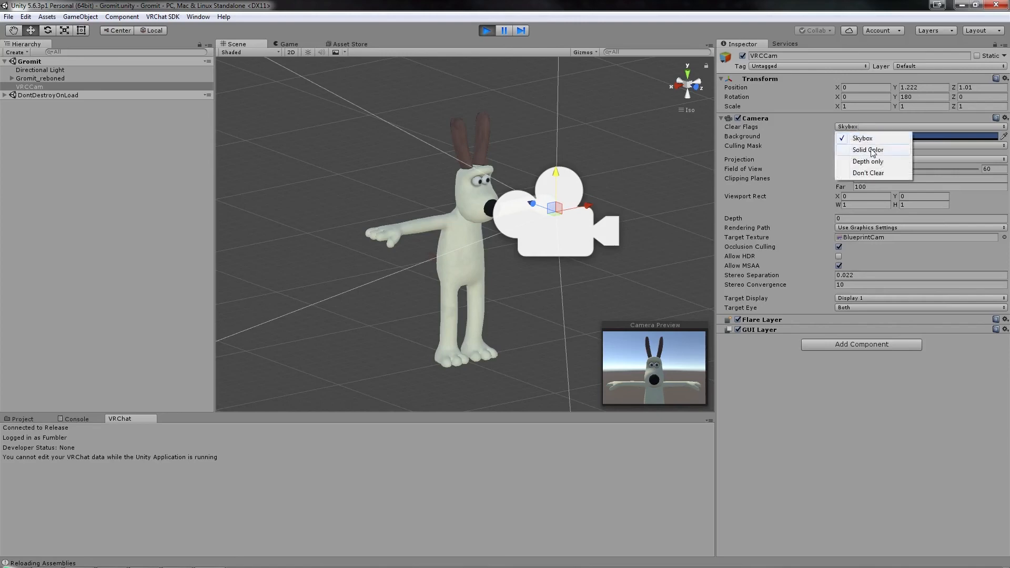
{"action": "left_click", "coordinate": [869, 150]}
{"action": "left_click", "coordinate": [866, 137]}
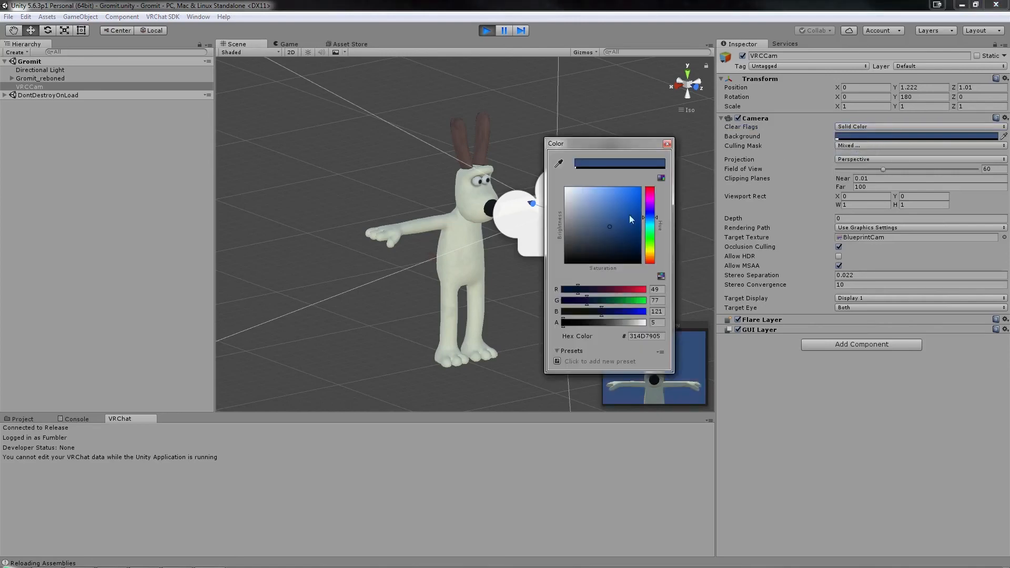
{"action": "left_click_drag", "start_coordinate": [636, 215], "coordinate": [532, 286]}
{"action": "left_click", "coordinate": [667, 144]}
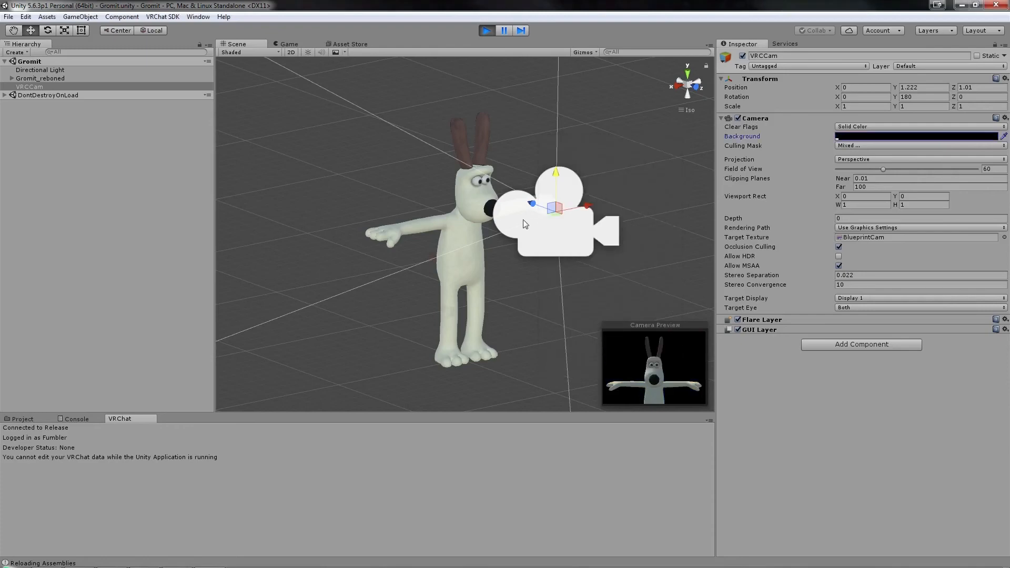
Confirm the content rights statement for the new avatar, upload it, and dismiss the completion notice
{"action": "left_click", "coordinate": [287, 44]}
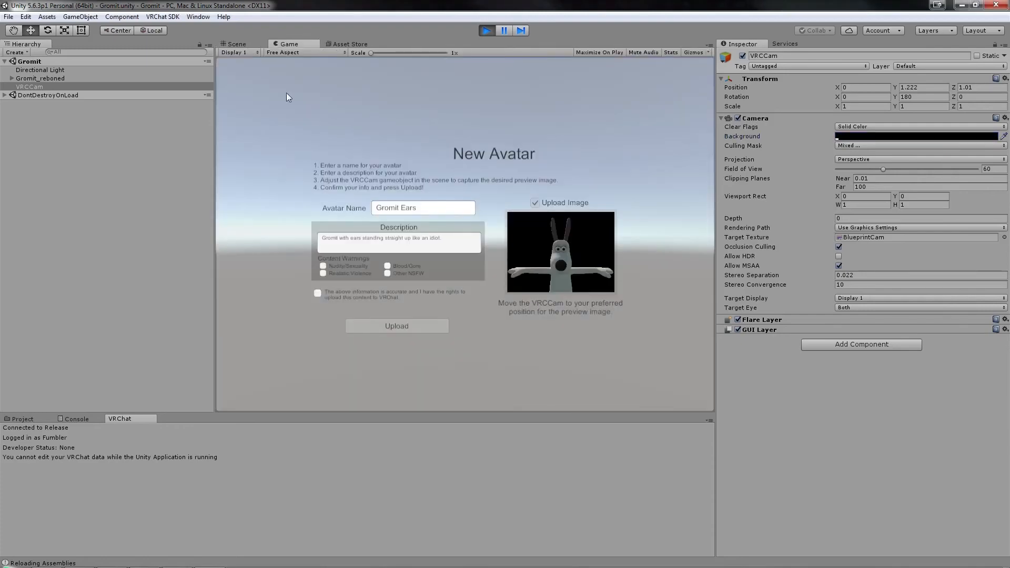
{"action": "left_click", "coordinate": [317, 293]}
{"action": "left_click", "coordinate": [404, 327]}
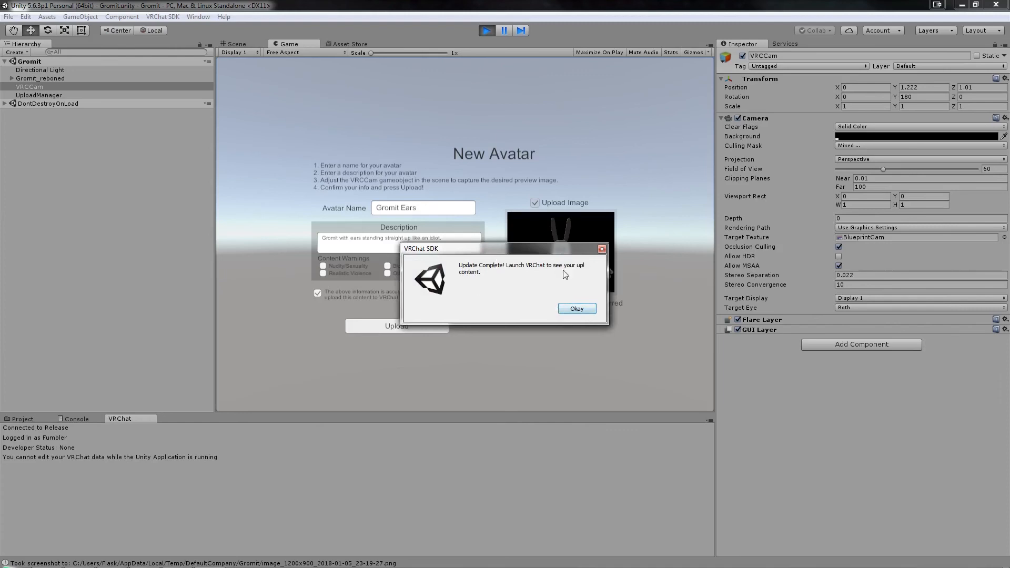
{"action": "left_click", "coordinate": [578, 310]}
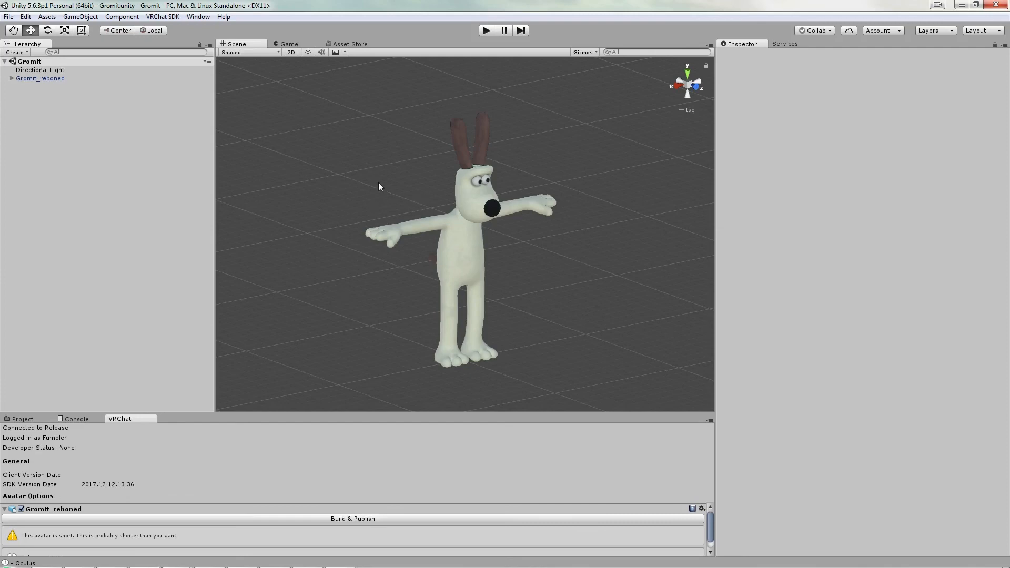
Open the VRChat SDK's uploaded content manager and move its window to examine the list of uploaded avatars
{"action": "left_click", "coordinate": [169, 20]}
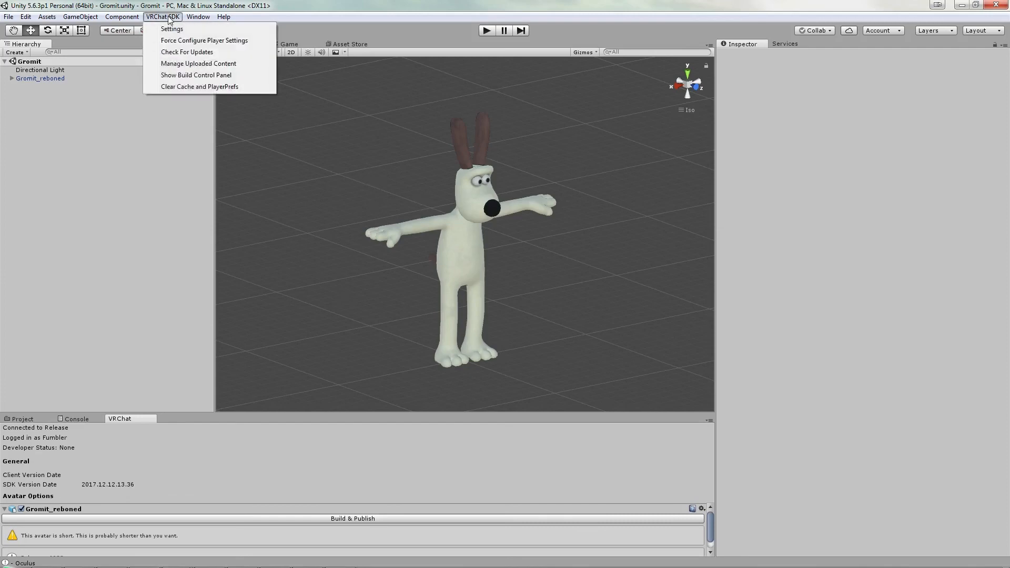
{"action": "left_click", "coordinate": [193, 63]}
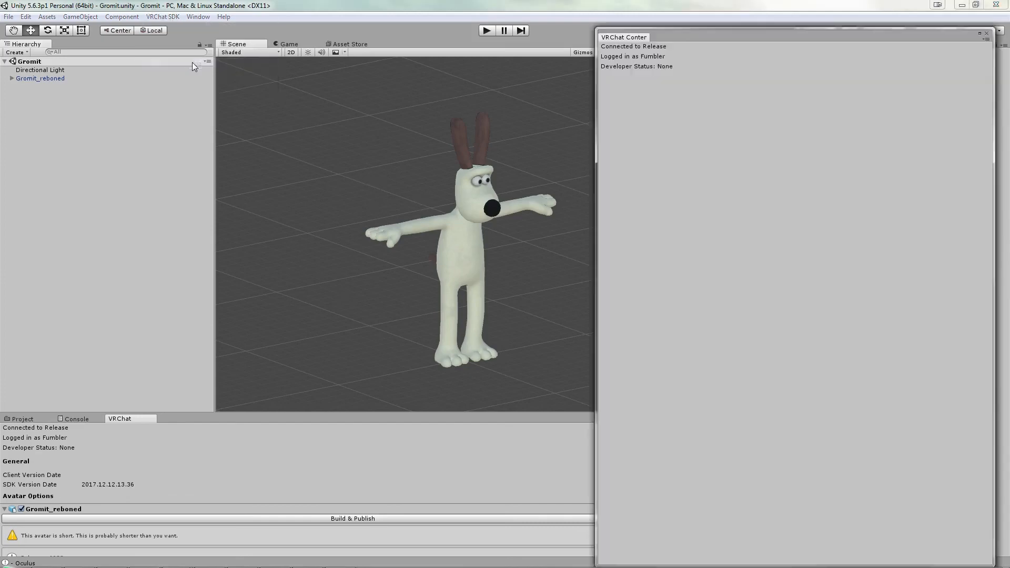
{"action": "left_click_drag", "start_coordinate": [715, 46], "coordinate": [508, 17]}
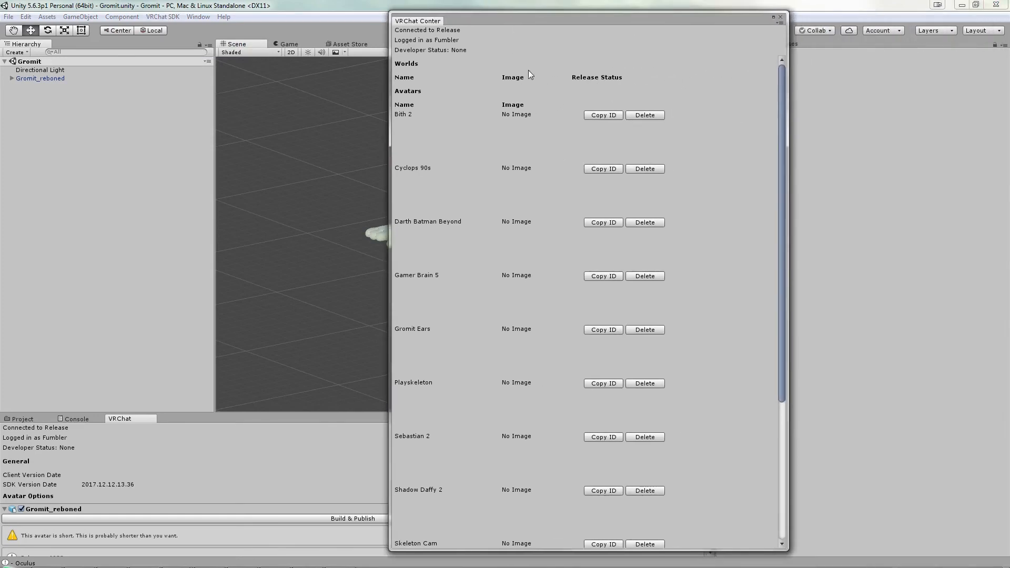